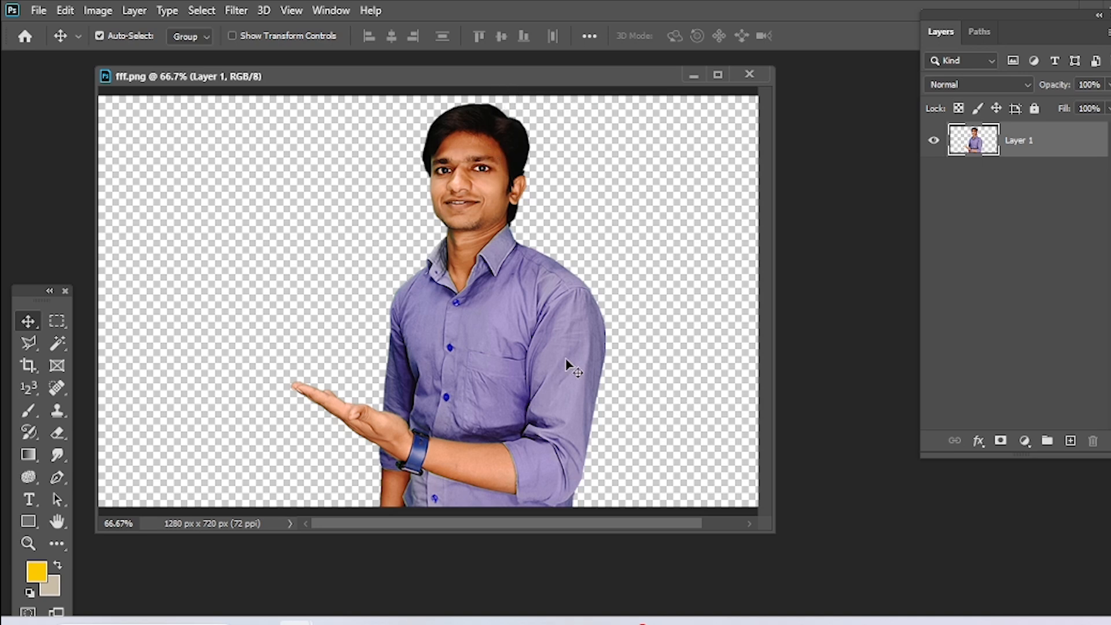
- Start a new document and set its width and height to 1000 pixels each
left_click(39, 13)
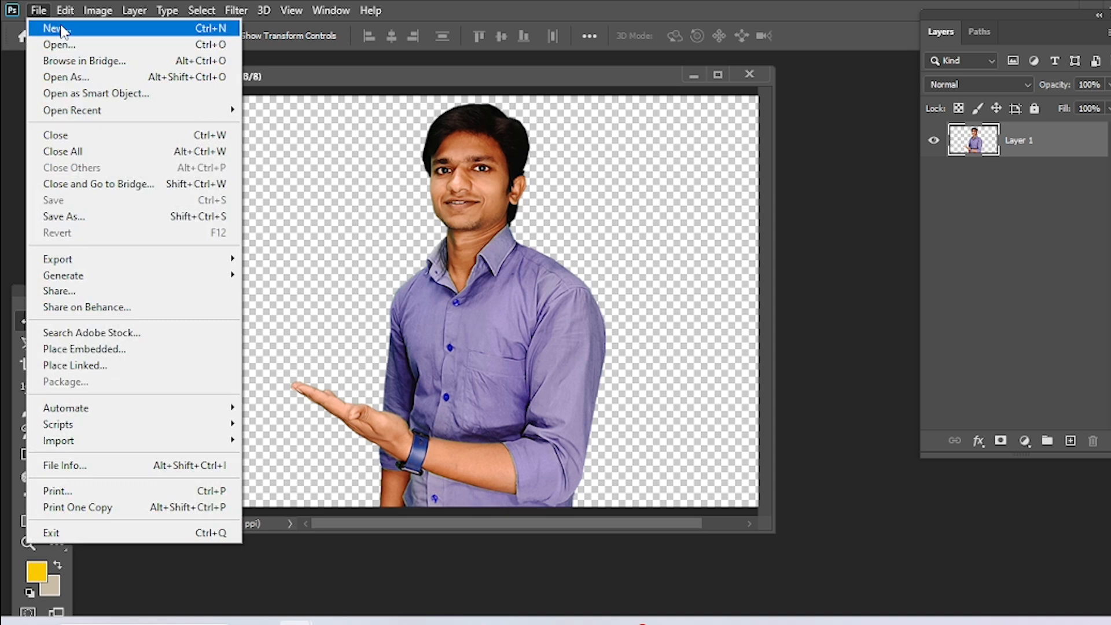
left_click(63, 31)
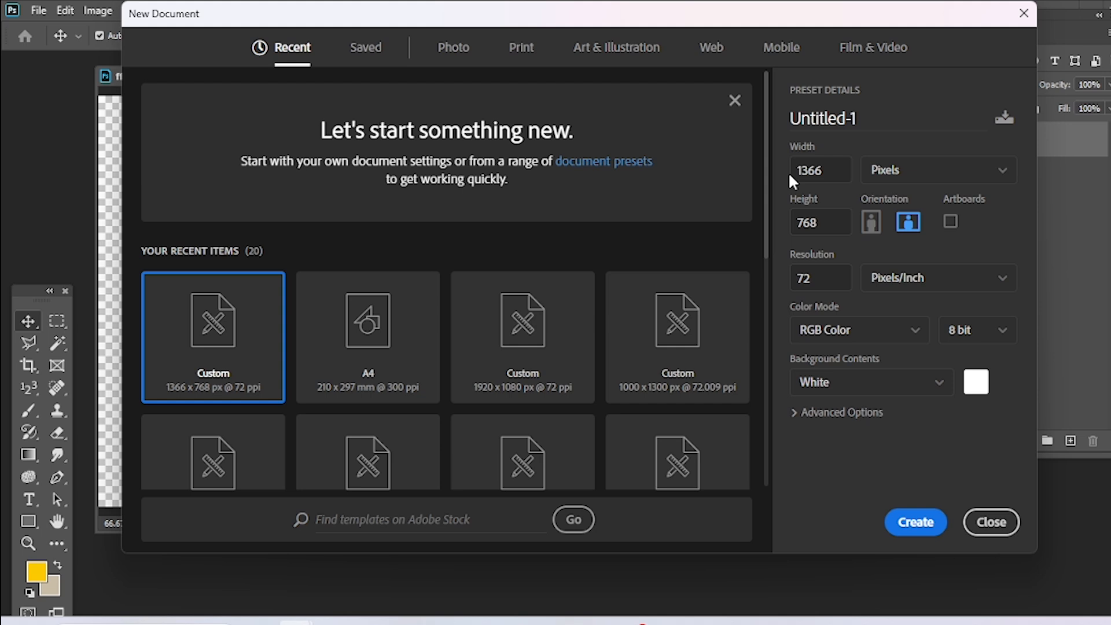
double_click(839, 169)
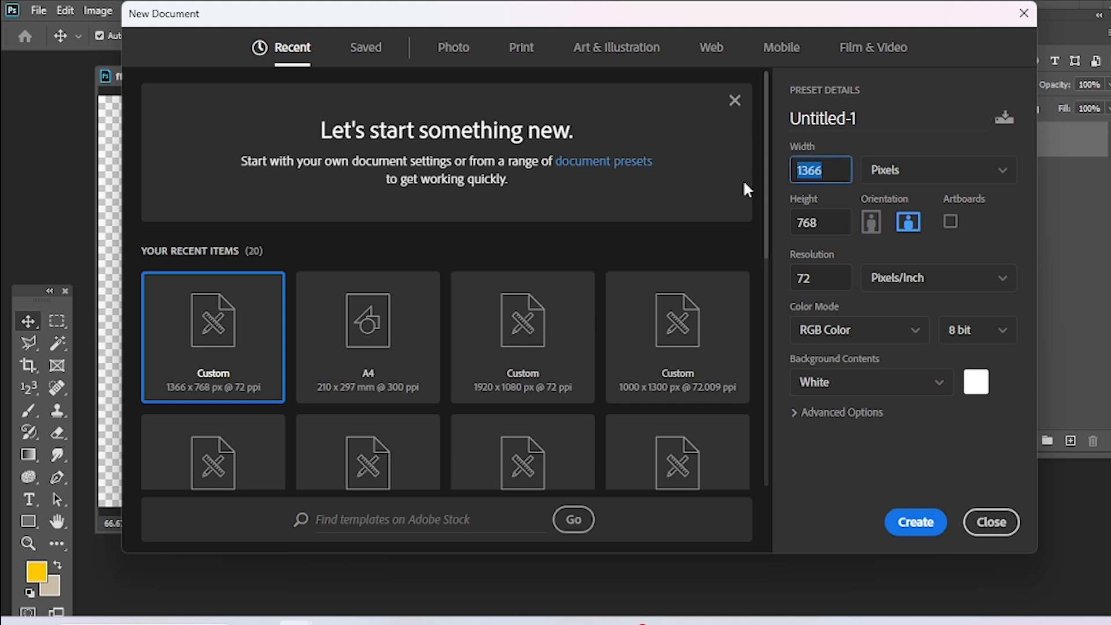
double_click(833, 222)
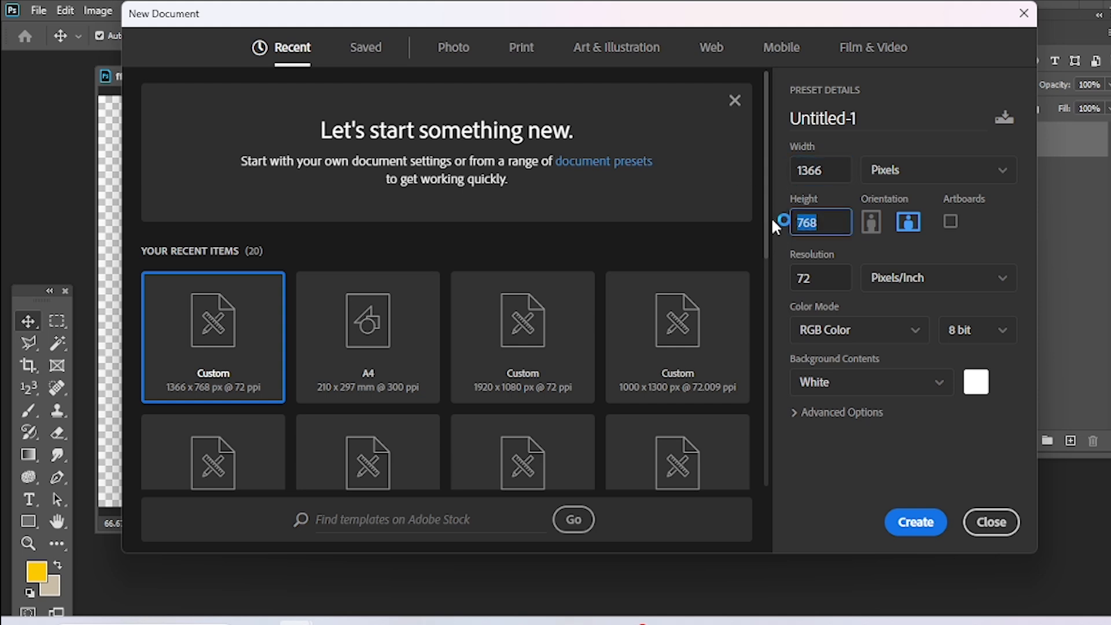
double_click(849, 171)
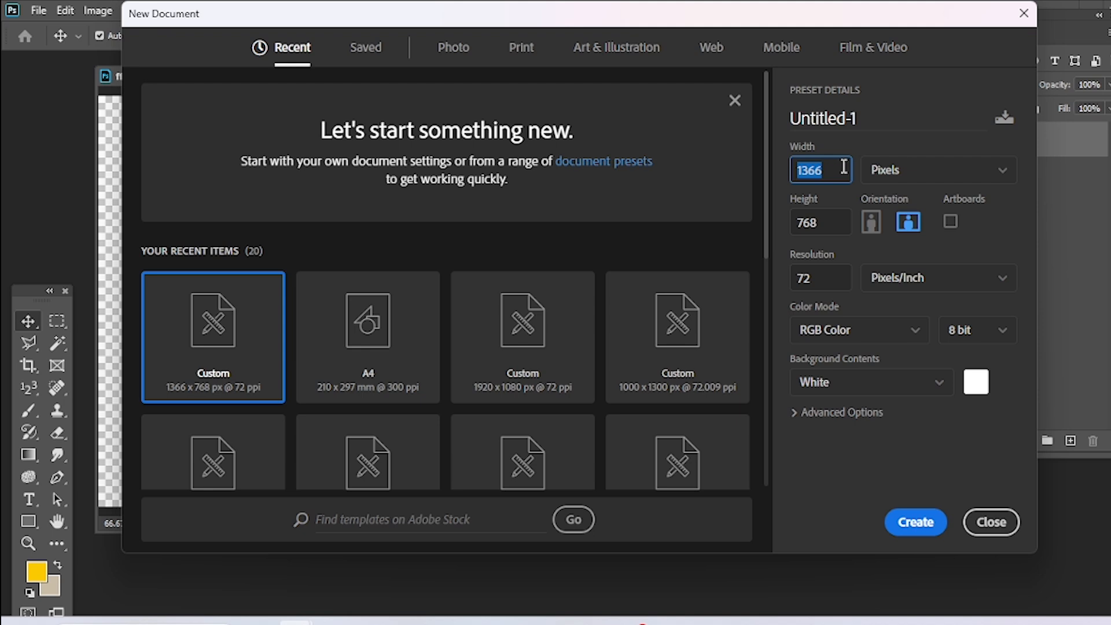
left_click(829, 171)
left_click_drag(830, 173, 737, 169)
type("100")
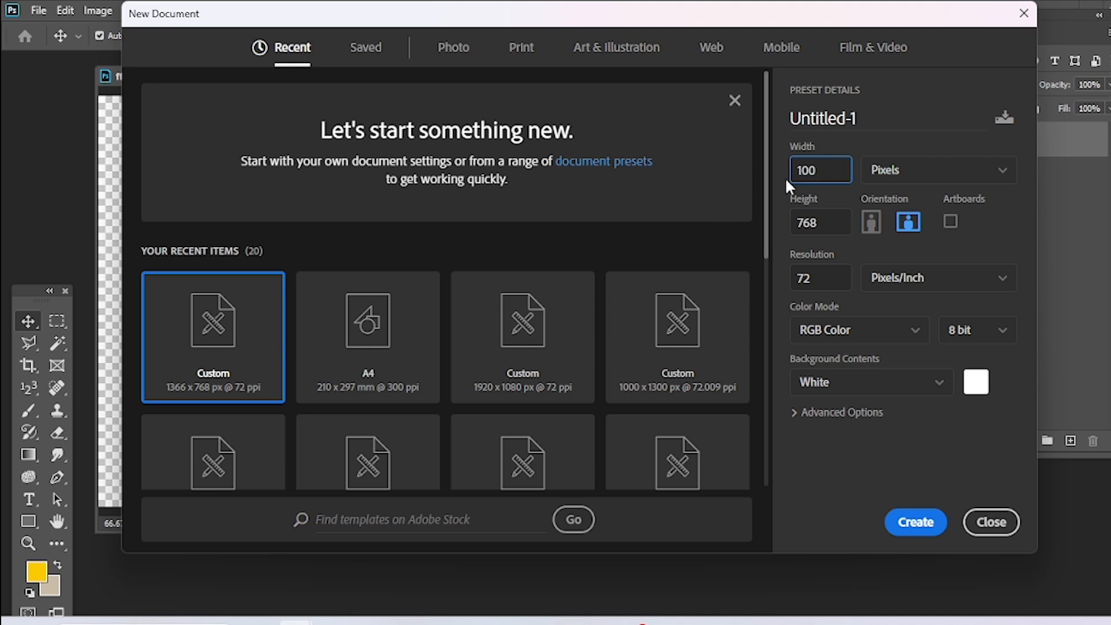
type("0")
key("Tab")
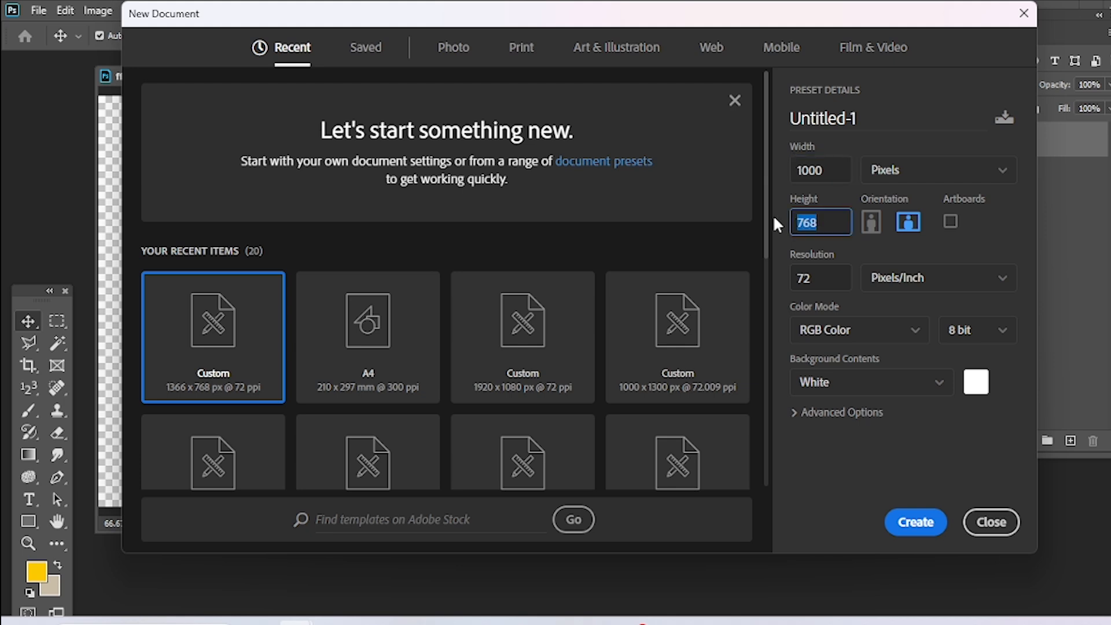
type("1000")
- Switch the new document's size units to Inches and create the document
left_click(978, 170)
left_click(947, 238)
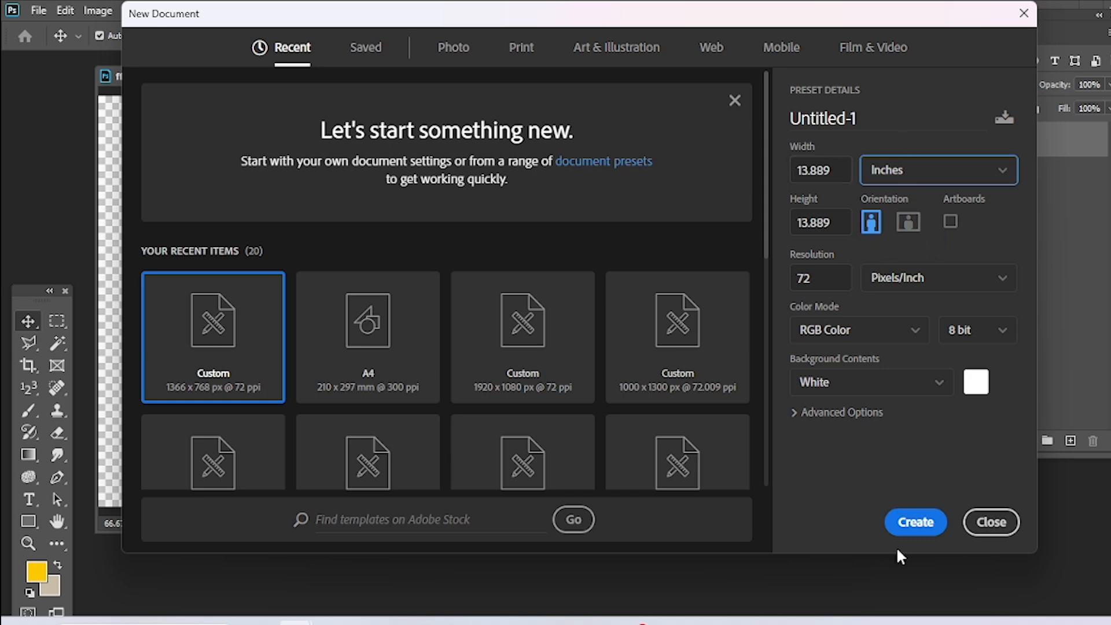
left_click(913, 521)
- Reposition and enlarge the blank document's window and duplicate its Background layer
left_click_drag(371, 100, 446, 129)
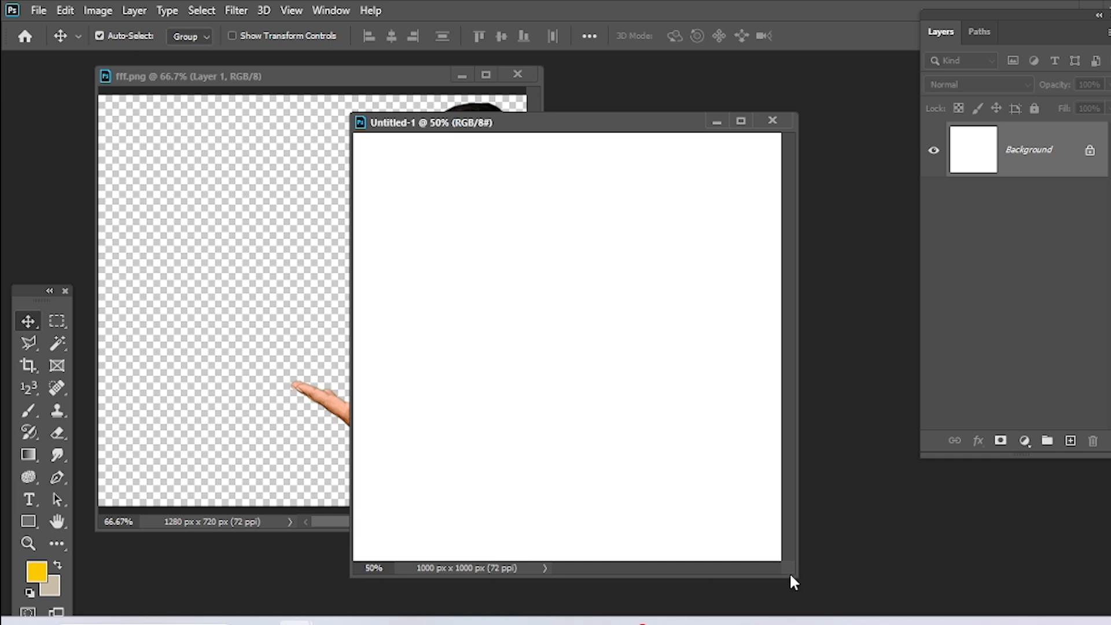
left_click_drag(790, 574, 855, 581)
left_click_drag(633, 138, 492, 84)
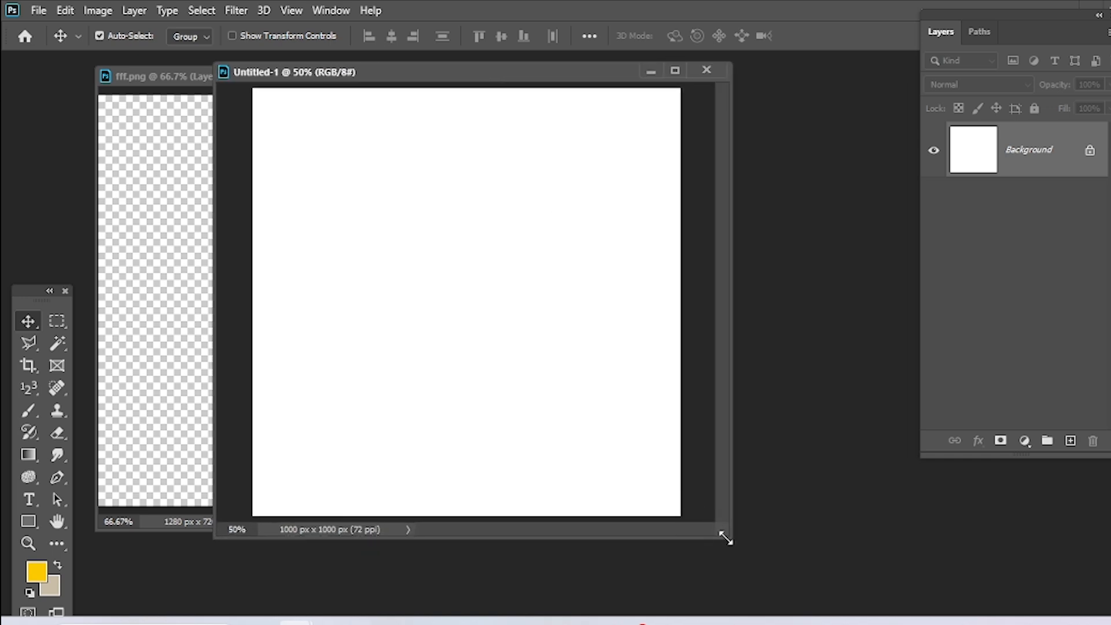
left_click_drag(730, 535, 741, 555)
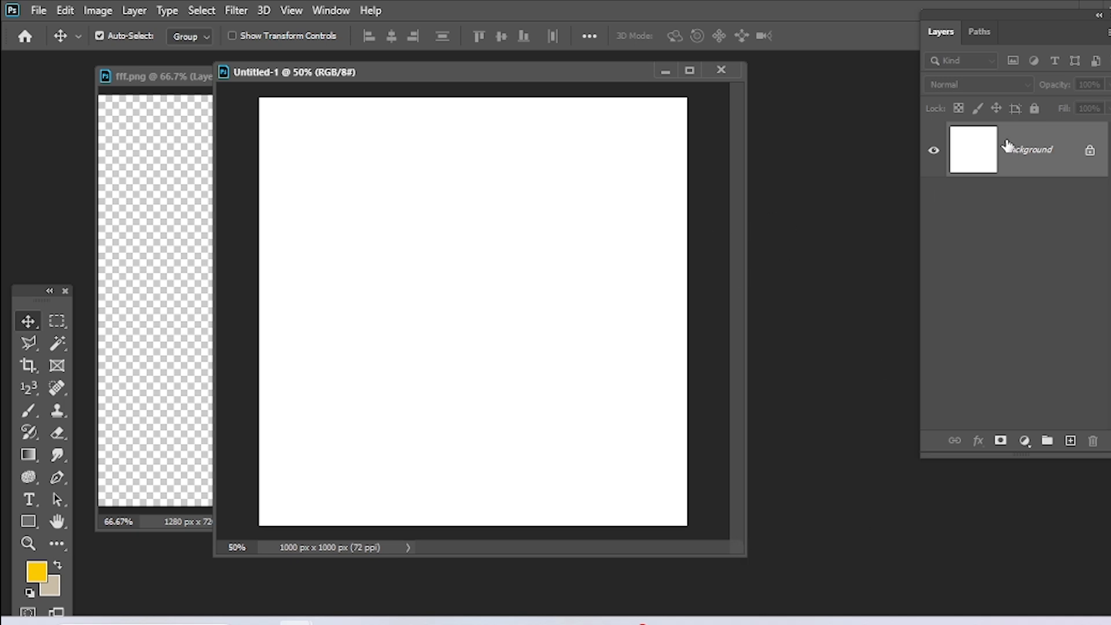
key("ctrl")
key("ctrl+j")
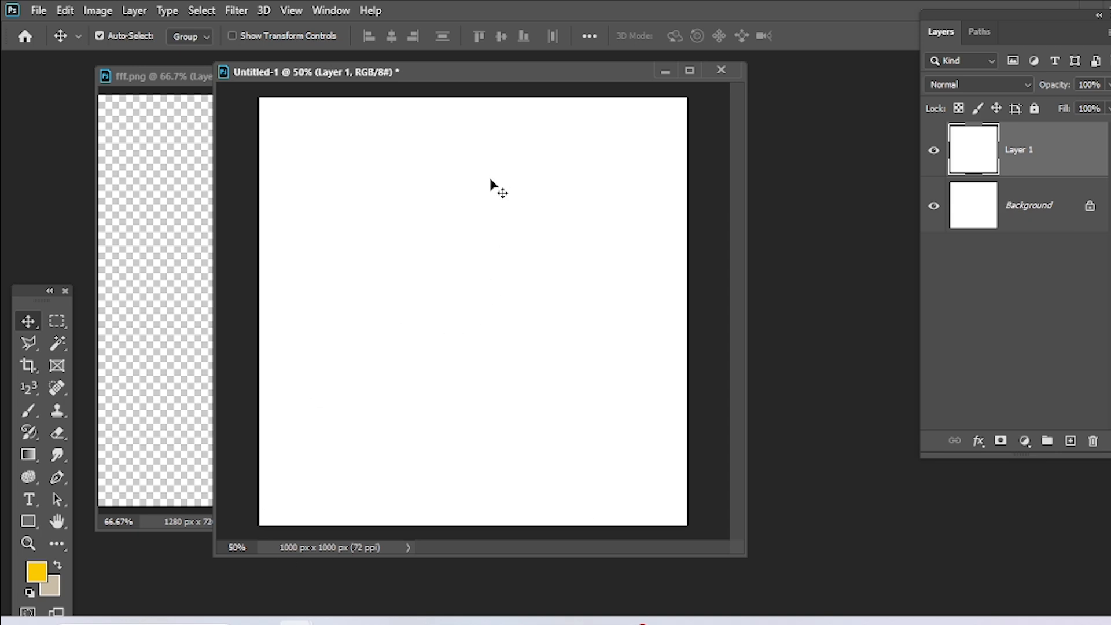
- Copy the cut-out man from fff.png into the blank document, enlarge him, and place him in the canvas's lower-right corner
left_click(110, 207)
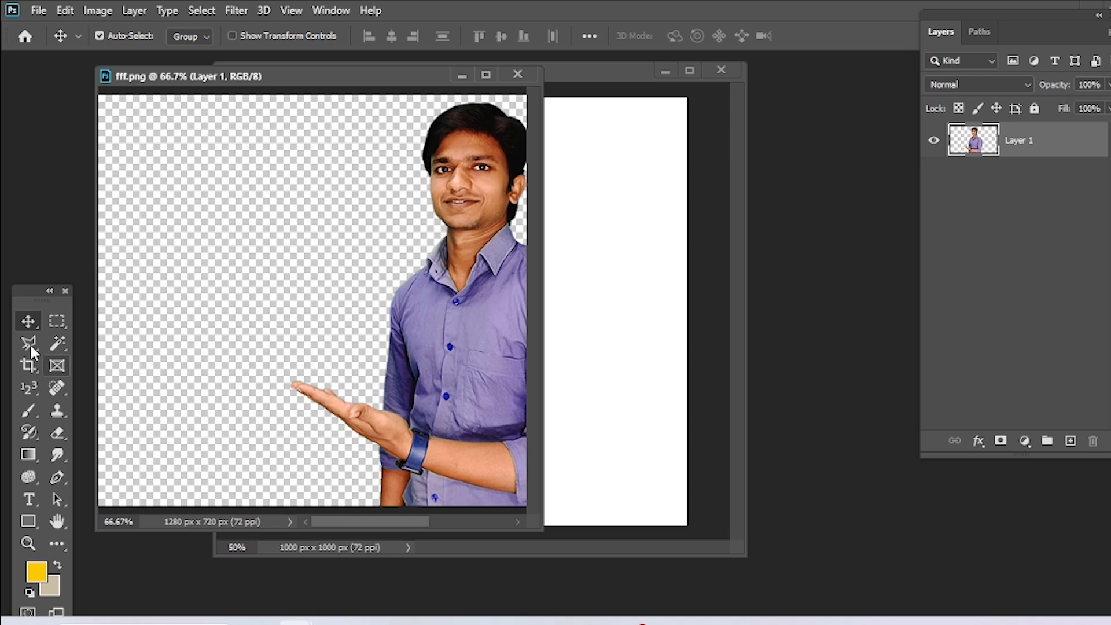
left_click_drag(432, 388, 570, 449)
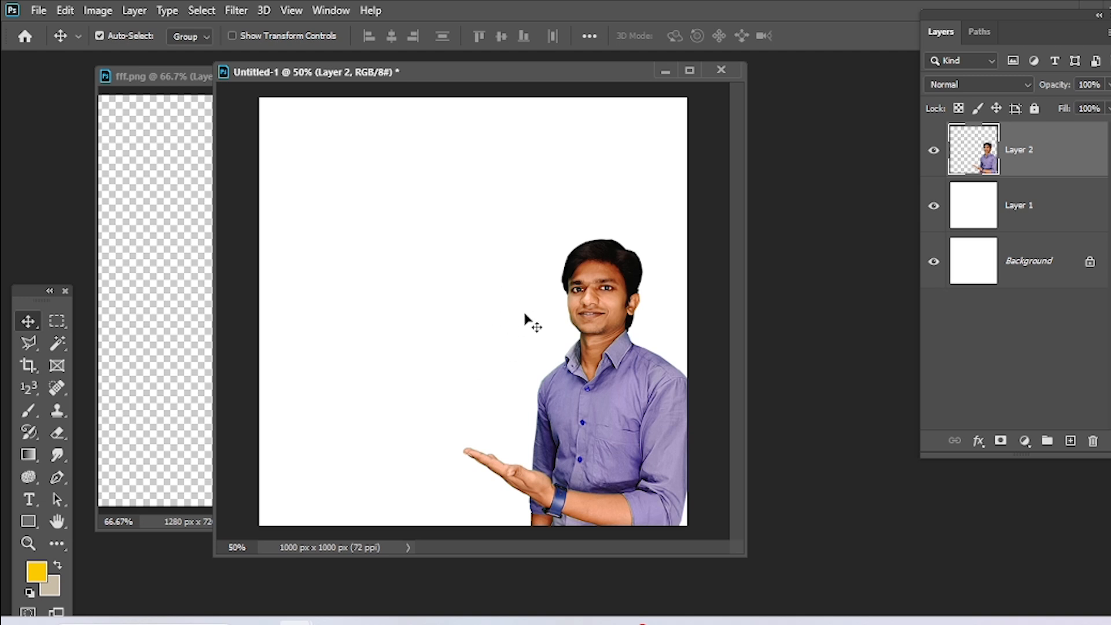
key("ctrl+t")
left_click_drag(459, 239, 427, 186)
key("Return")
mouse_move(571, 408)
left_mouse_down()
mouse_move(615, 395)
mouse_move(586, 404)
left_mouse_up()
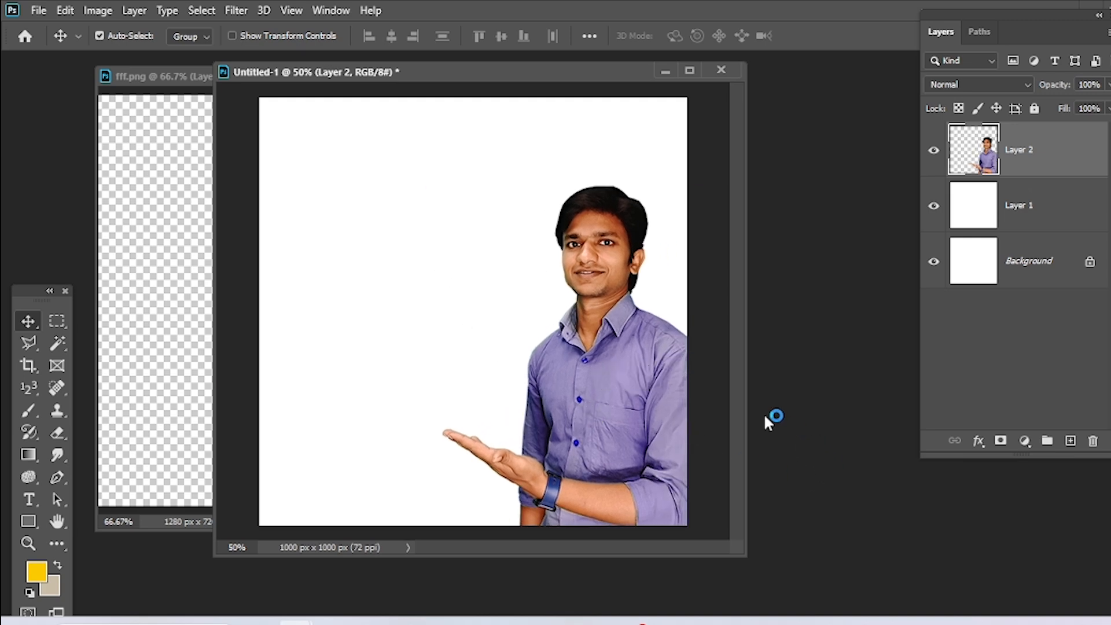
- Select the white Layer 1 and move the toolbox up so its color swatches are fully accessible
left_click(988, 212)
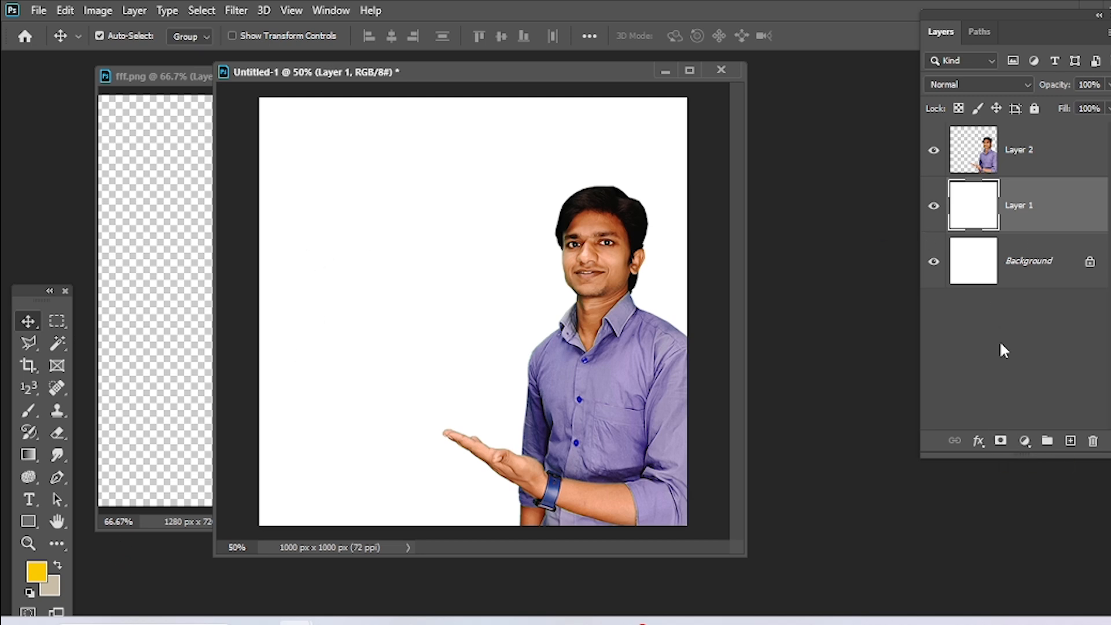
left_click_drag(21, 286, 26, 91)
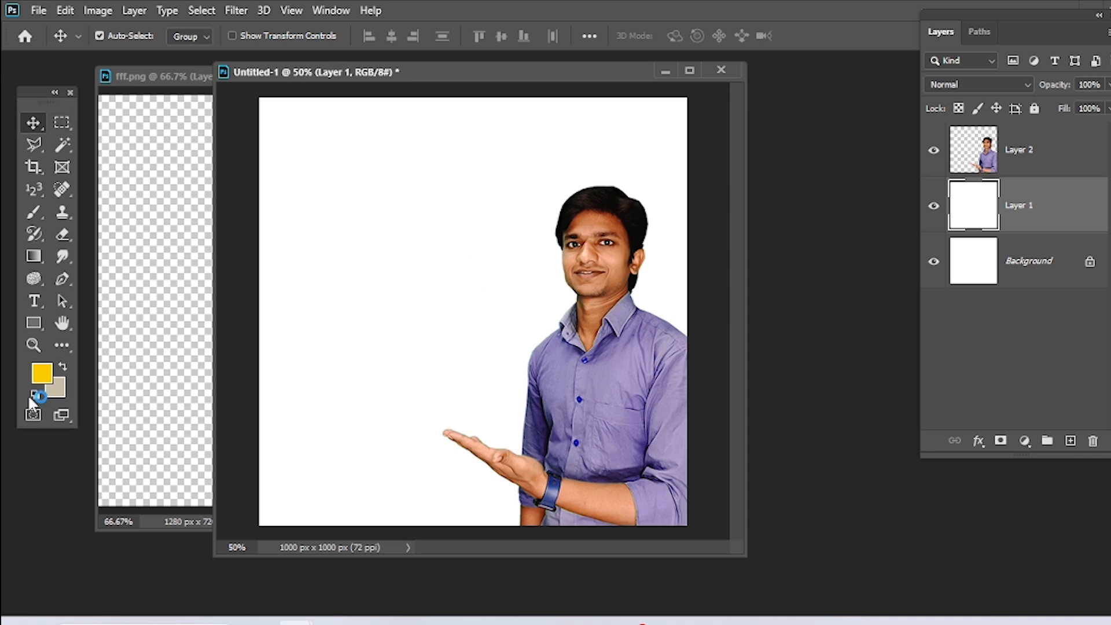
- Try sampling the man's purple shirt as the foreground color
left_click(42, 373)
left_click(565, 392)
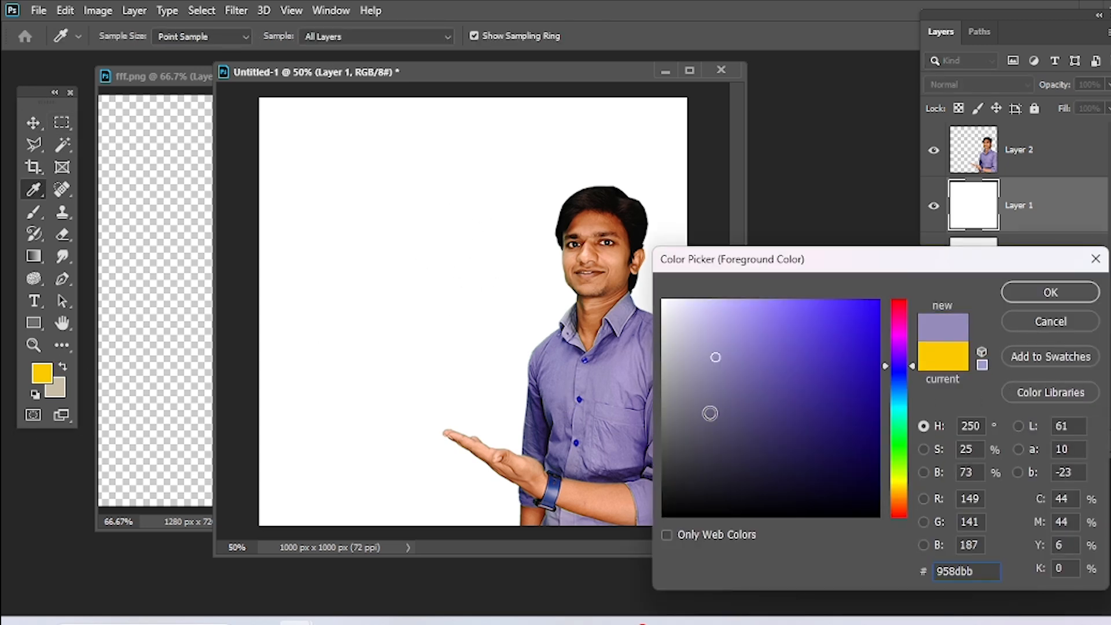
left_click(1044, 328)
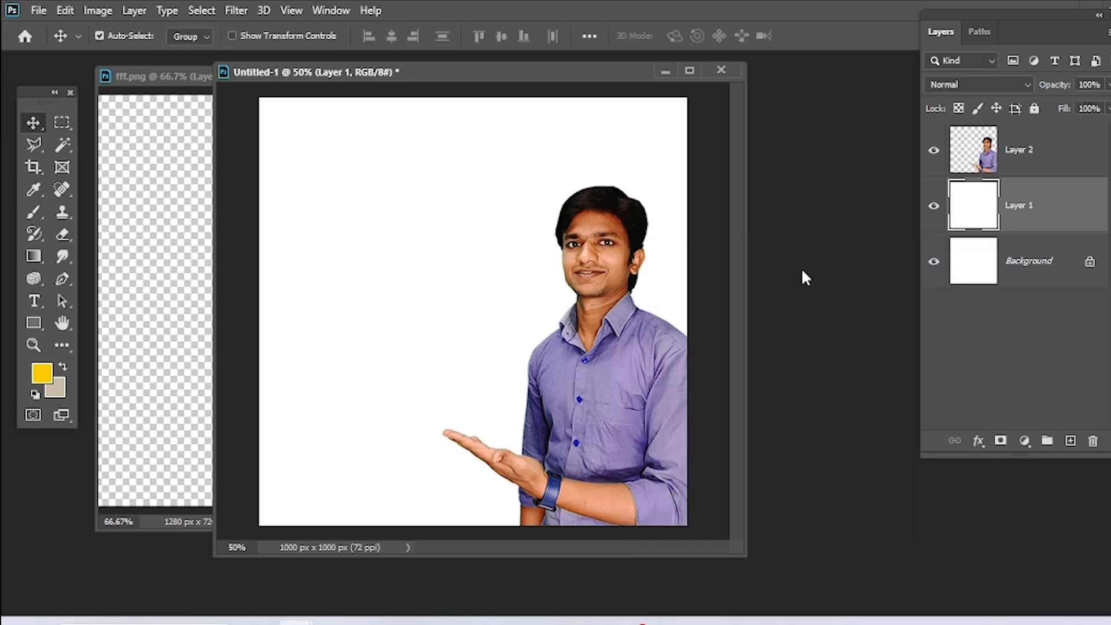
- Open IMG_20241127_064915.jpg, try sampling its blue backdrop as the foreground color, and close the photo
key("ctrl+o")
double_click(501, 276)
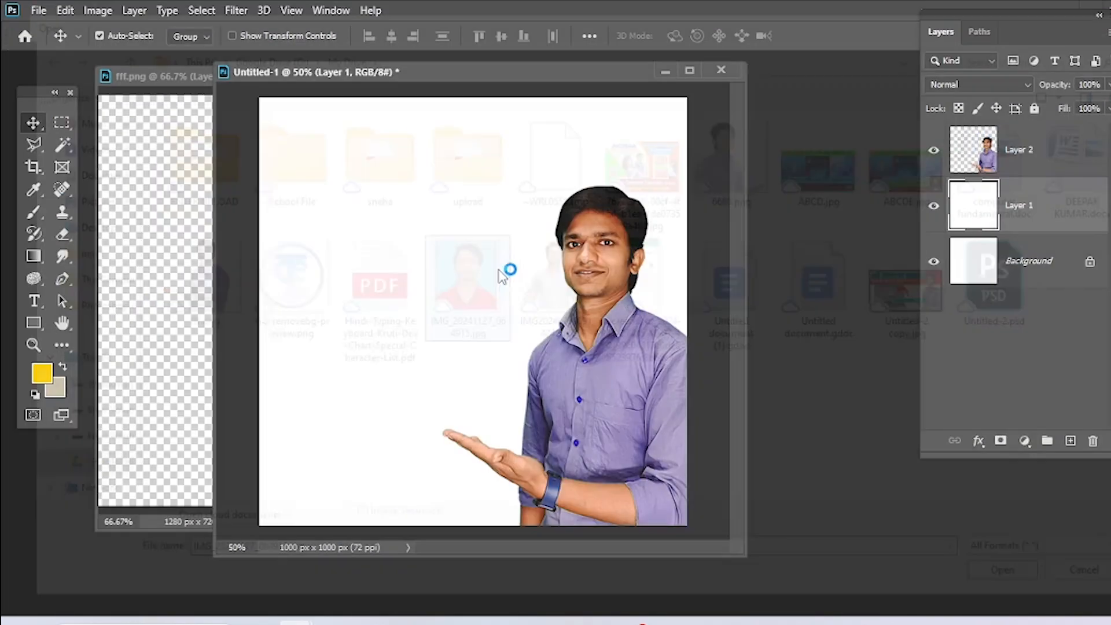
left_click_drag(397, 92, 775, 107)
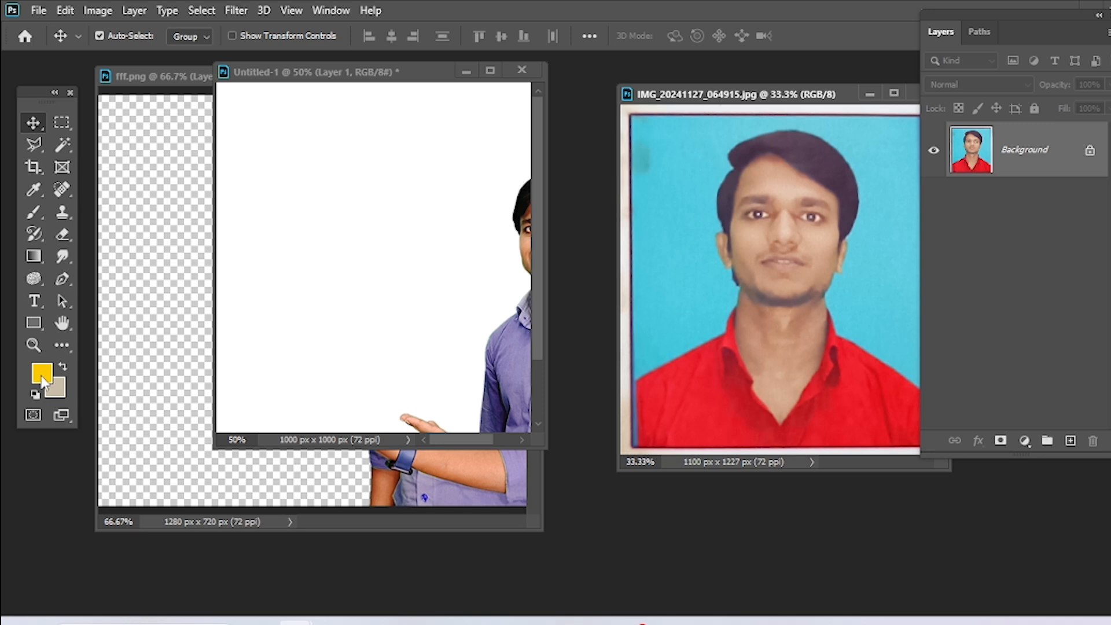
left_click(41, 377)
left_click(698, 202)
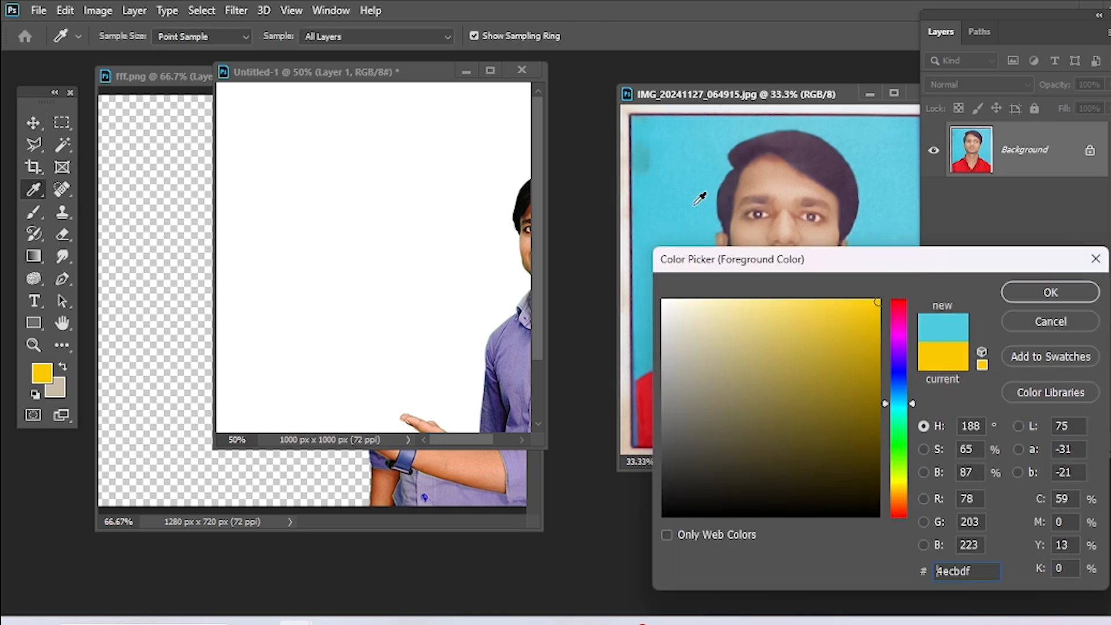
left_click(1030, 323)
left_click_drag(782, 99, 450, 148)
left_click(593, 140)
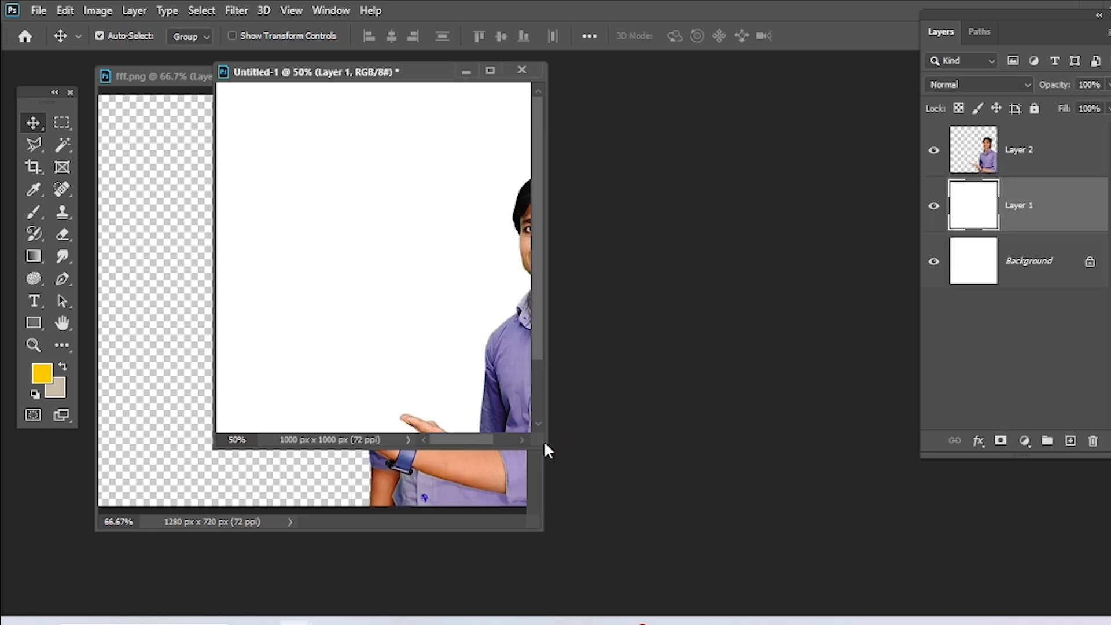
left_click_drag(542, 443, 759, 496)
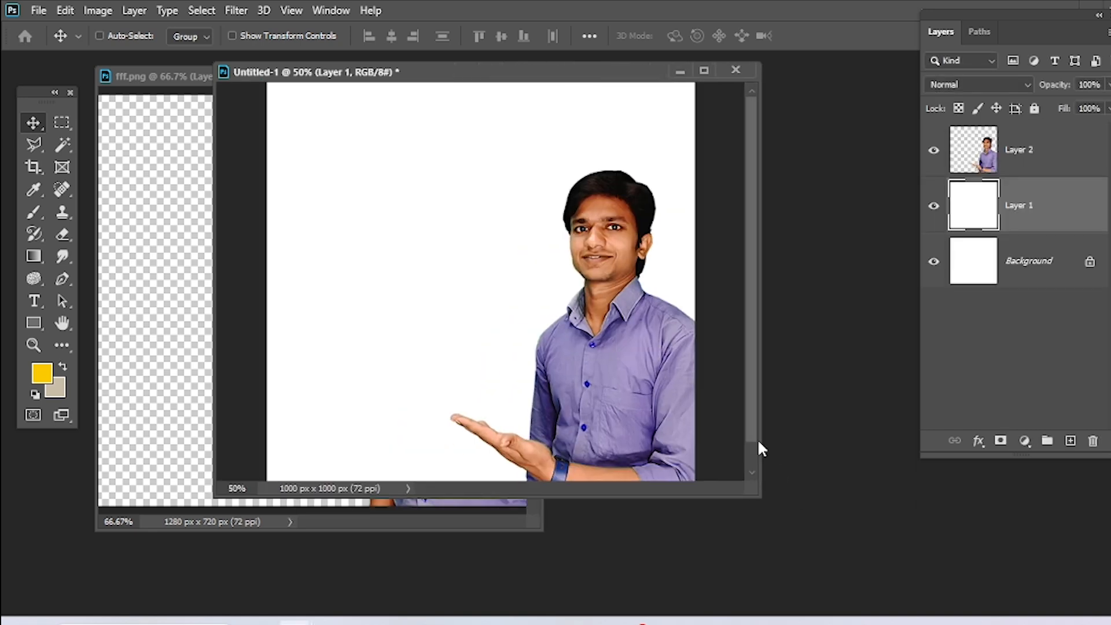
key("ctrl+n")
left_click(989, 523)
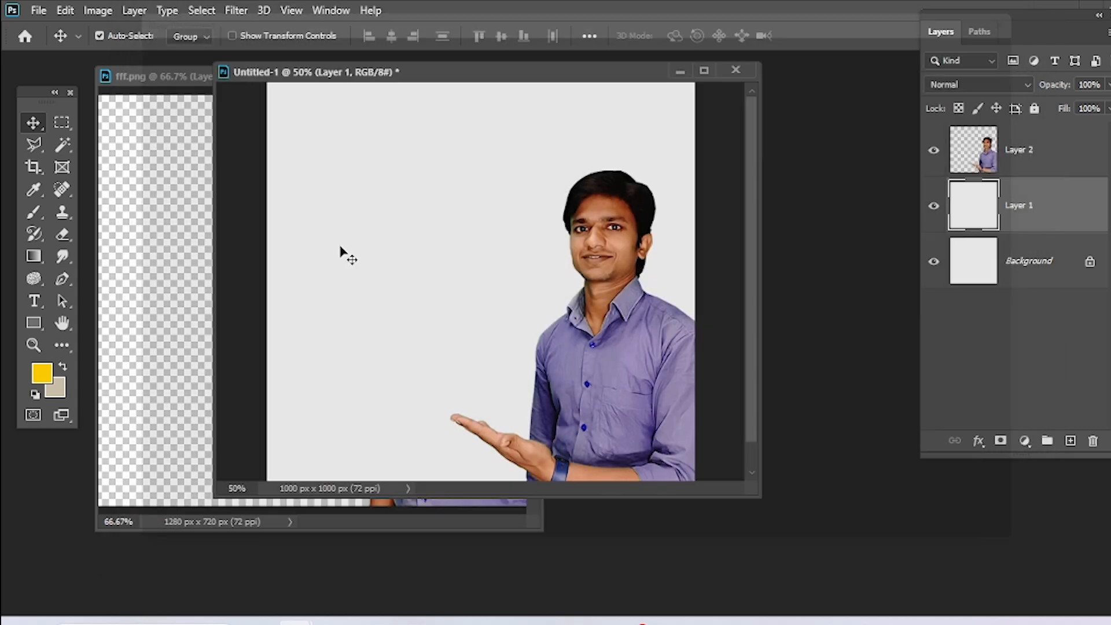
- Set the foreground color to a bright, fully saturated golden yellow
left_click(44, 377)
left_click(608, 373)
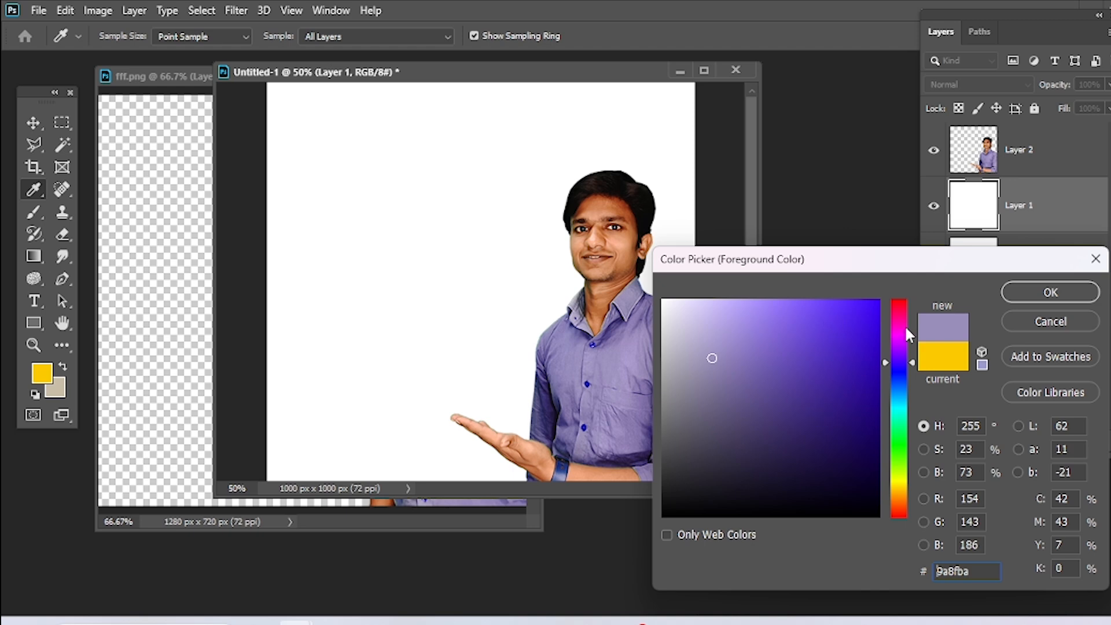
left_click(900, 490)
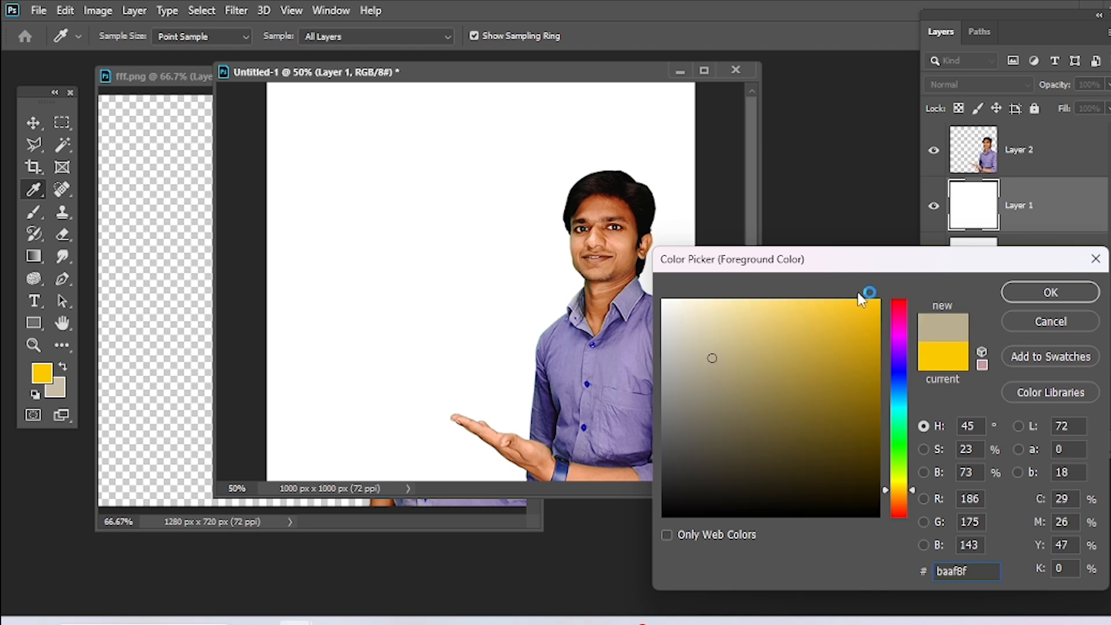
left_click(876, 302)
key("Return")
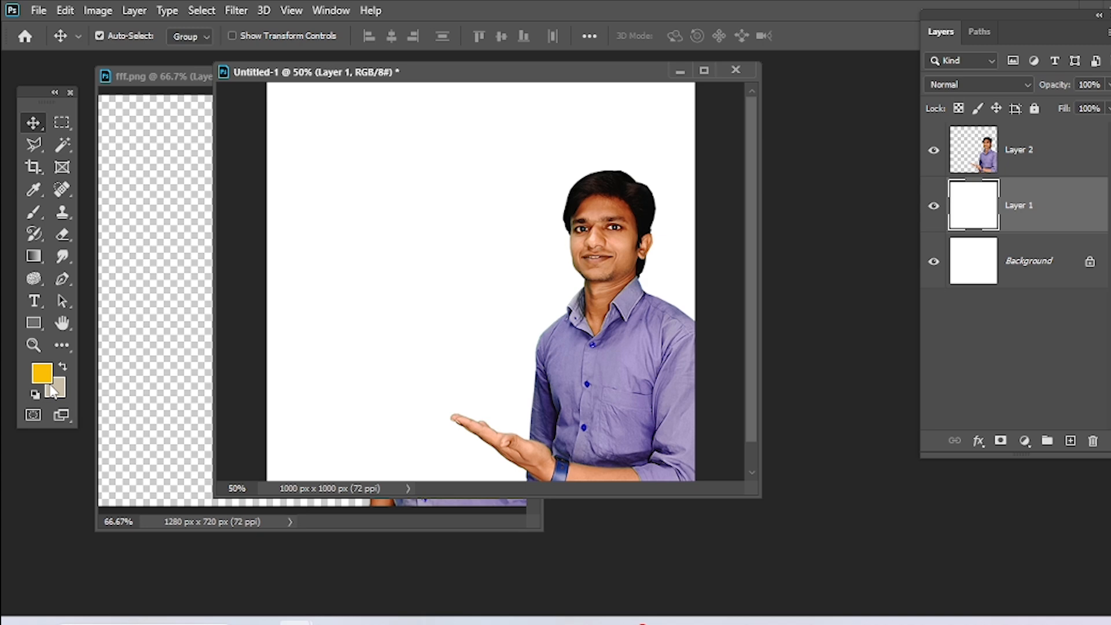
- Swap the foreground and background colors and fill Layer 1 with the golden yellow
left_click(62, 362)
key("ctrl+BackSpace")
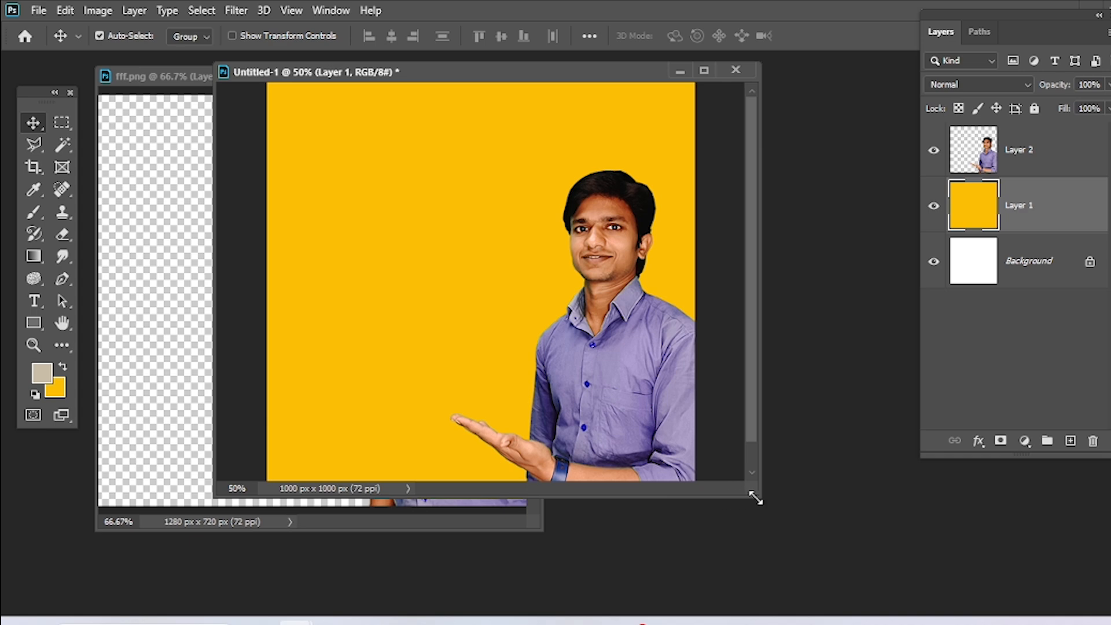
left_click_drag(755, 498, 784, 563)
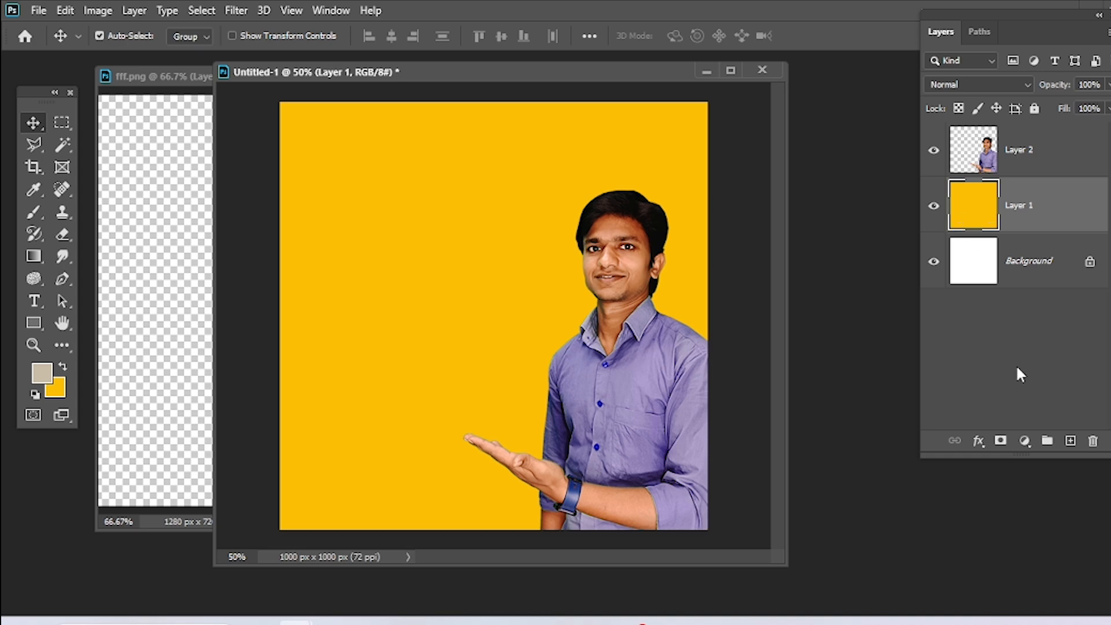
- Add a layer mask to the yellow Layer 1 and activate the Brush tool
left_click(1000, 441)
left_click(1000, 441)
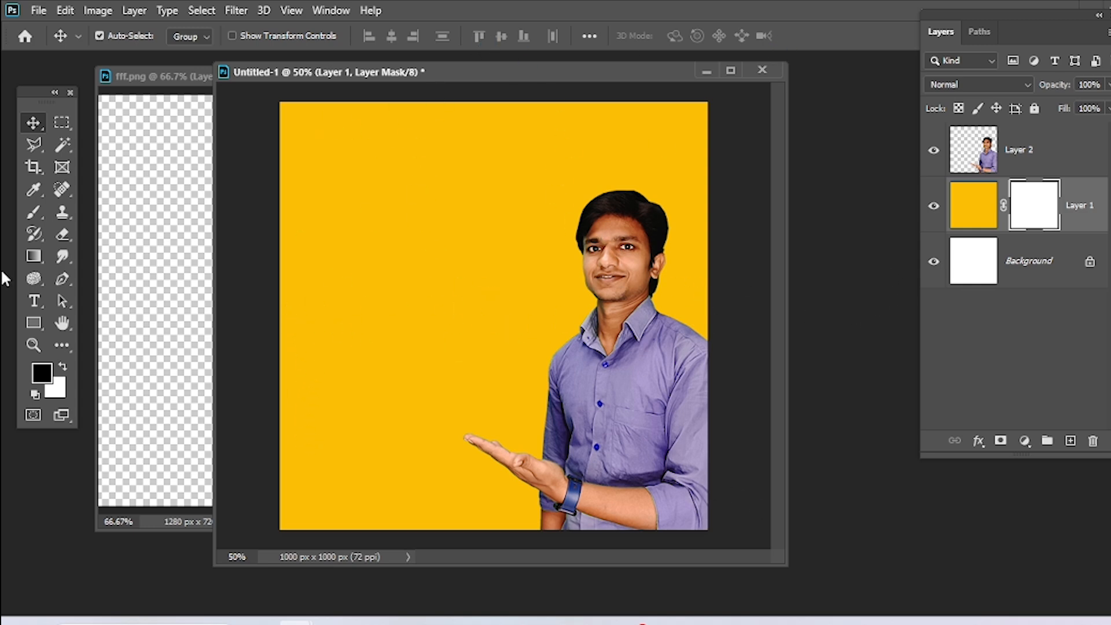
left_click(33, 212)
right_click(33, 212)
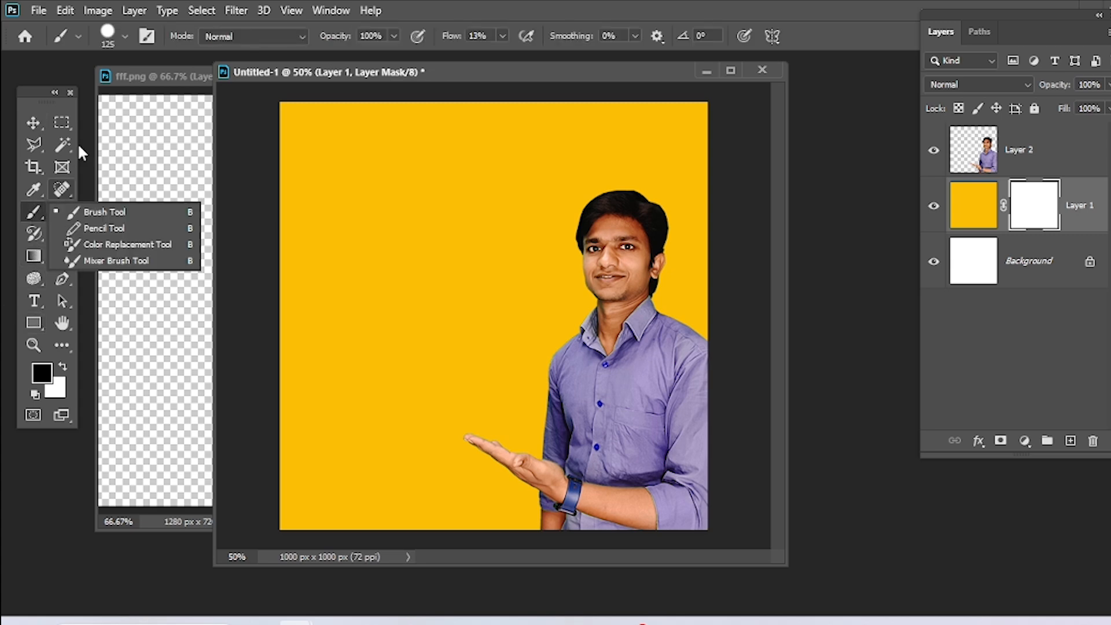
- Adjust the brush's hardness and set its flow to 1%
left_click(113, 37)
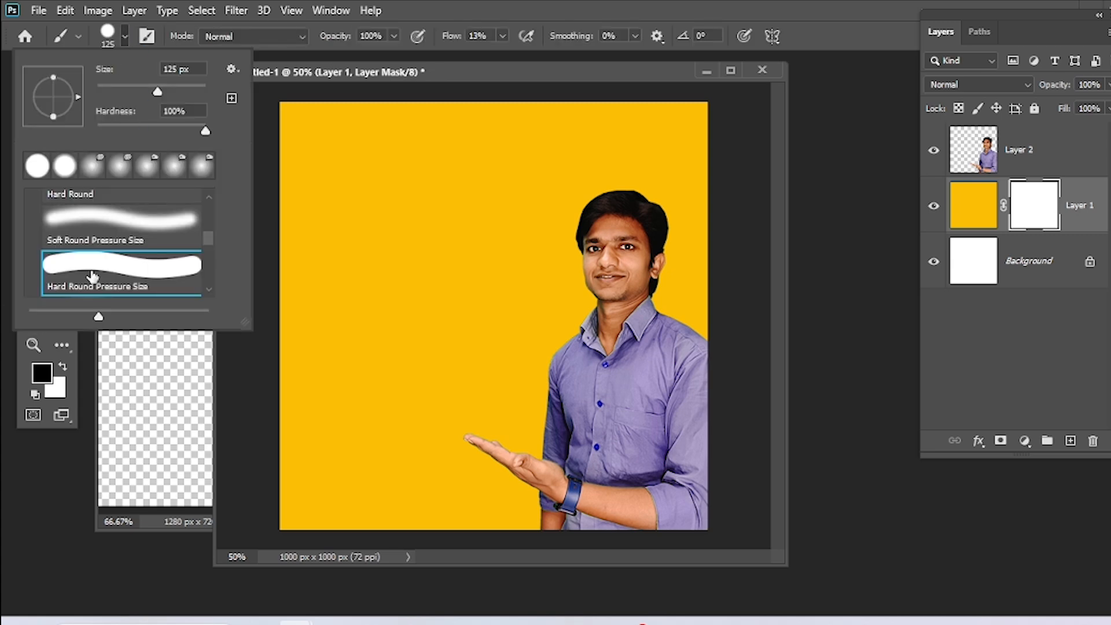
scroll(93, 275, "down", 1)
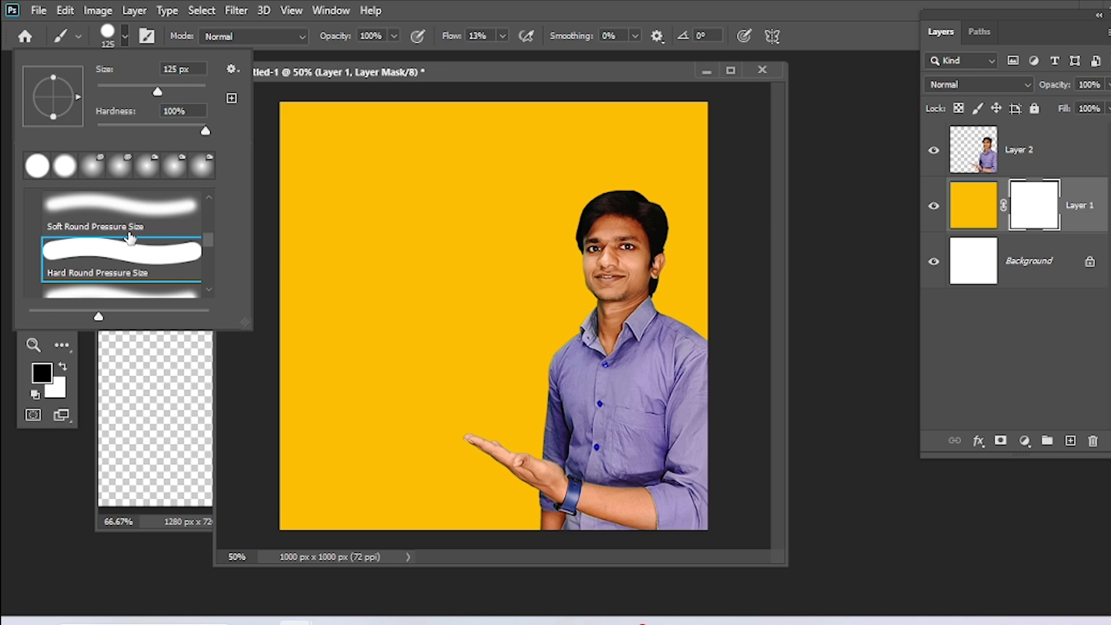
left_click(191, 128)
left_click(484, 38)
left_click(455, 38)
type("0")
key("Return")
left_click(567, 245)
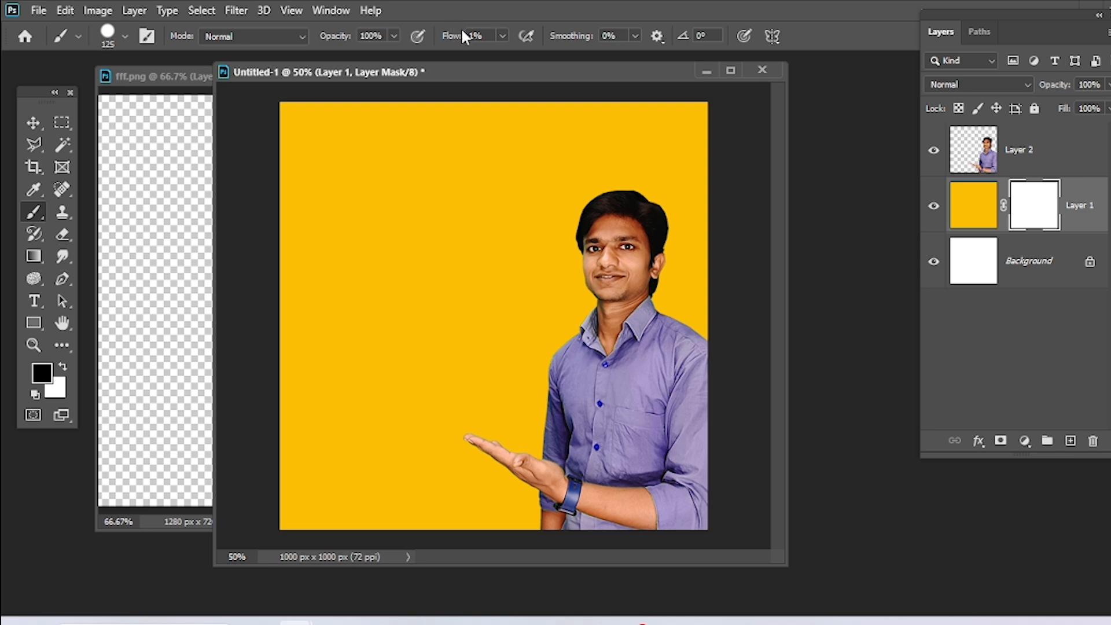
- Set the brush flow to 46%, try horizontal strokes across Layer 1's mask before and after the change, and undo both strokes
mouse_move(300, 330)
left_mouse_down()
mouse_move(362, 298)
mouse_move(304, 300)
mouse_move(298, 319)
mouse_move(345, 297)
mouse_move(459, 314)
mouse_move(589, 290)
mouse_move(702, 288)
left_mouse_up()
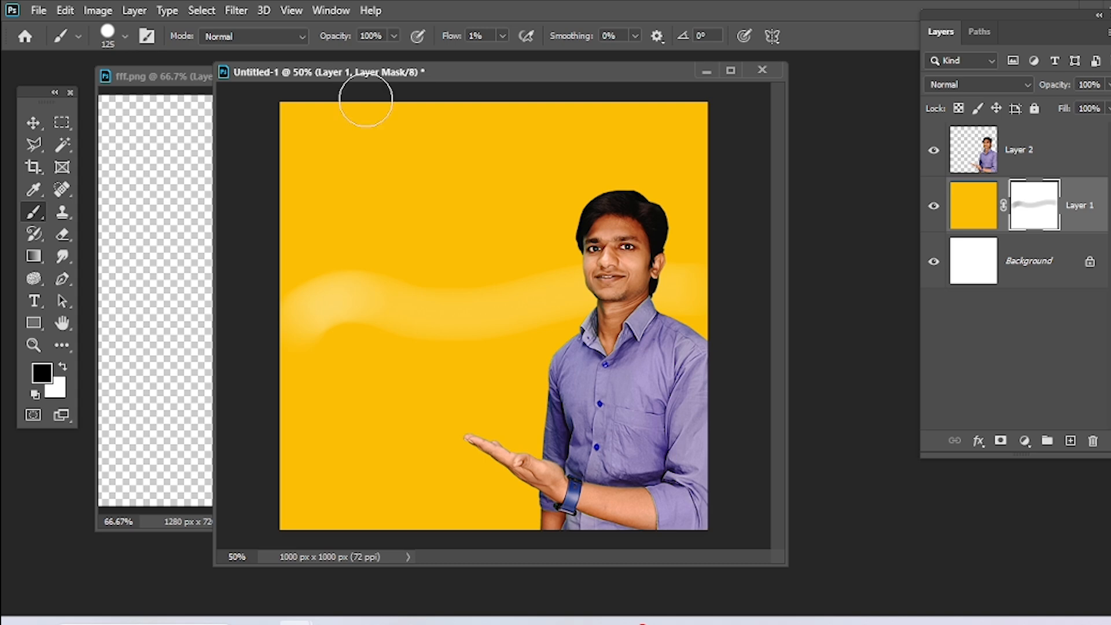
left_click(503, 36)
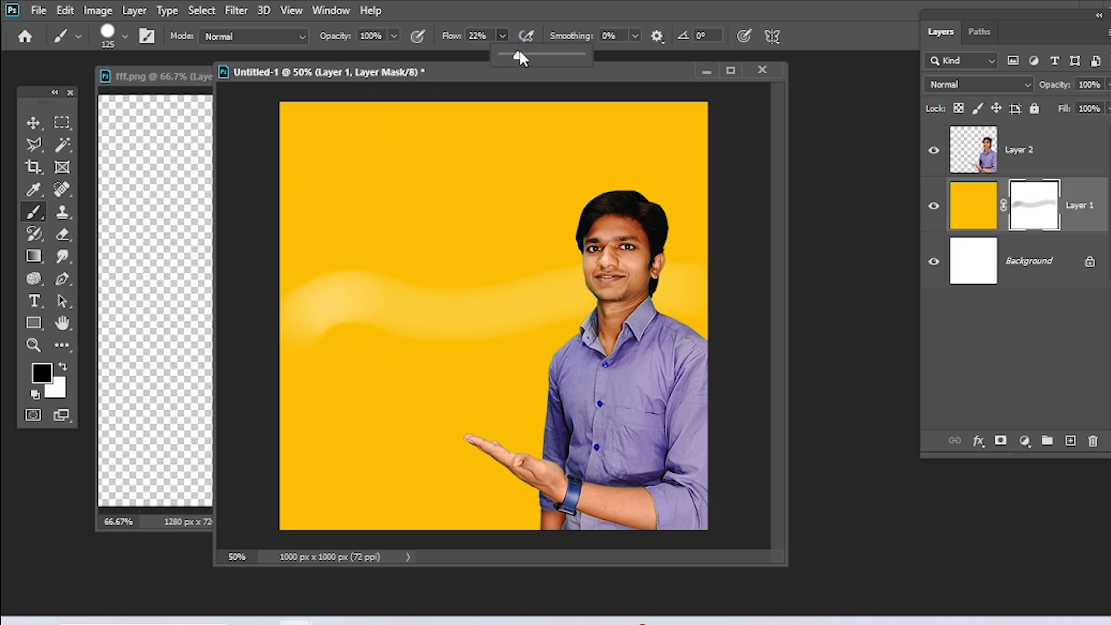
mouse_move(312, 327)
left_mouse_down()
mouse_move(305, 315)
mouse_move(729, 307)
left_mouse_up()
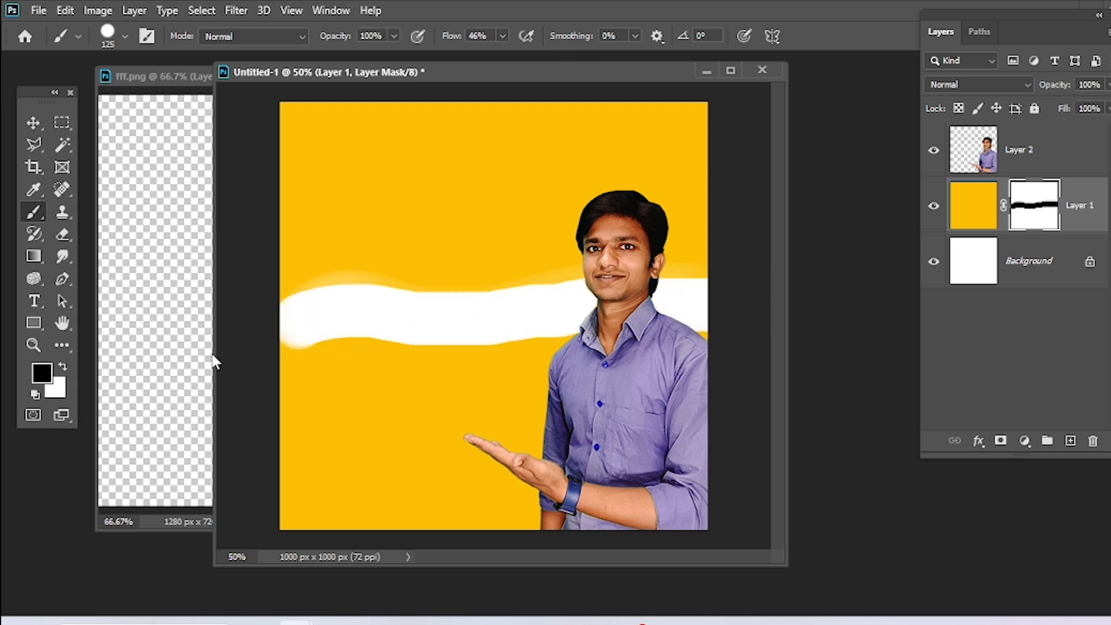
key("ctrl+z")
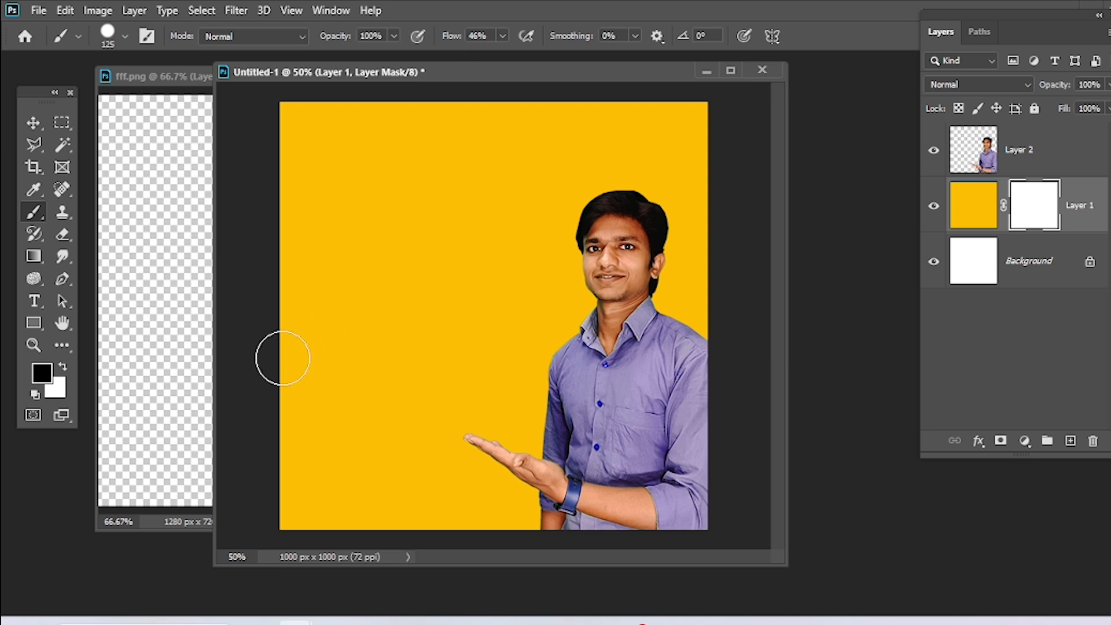
- Paint a wavy black diagonal band on Layer 1's mask from the canvas's lower-left corner to its upper-right side
mouse_move(292, 508)
left_mouse_down()
mouse_move(307, 483)
mouse_move(391, 421)
mouse_move(466, 390)
mouse_move(616, 275)
mouse_move(705, 247)
mouse_move(760, 186)
left_mouse_up()
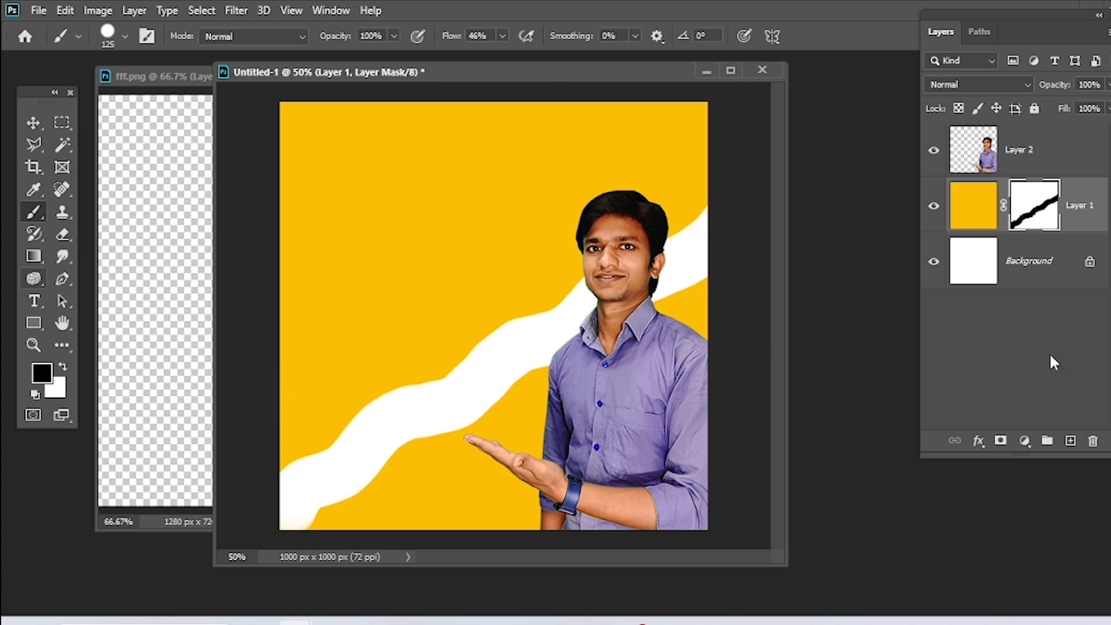
left_click(34, 212)
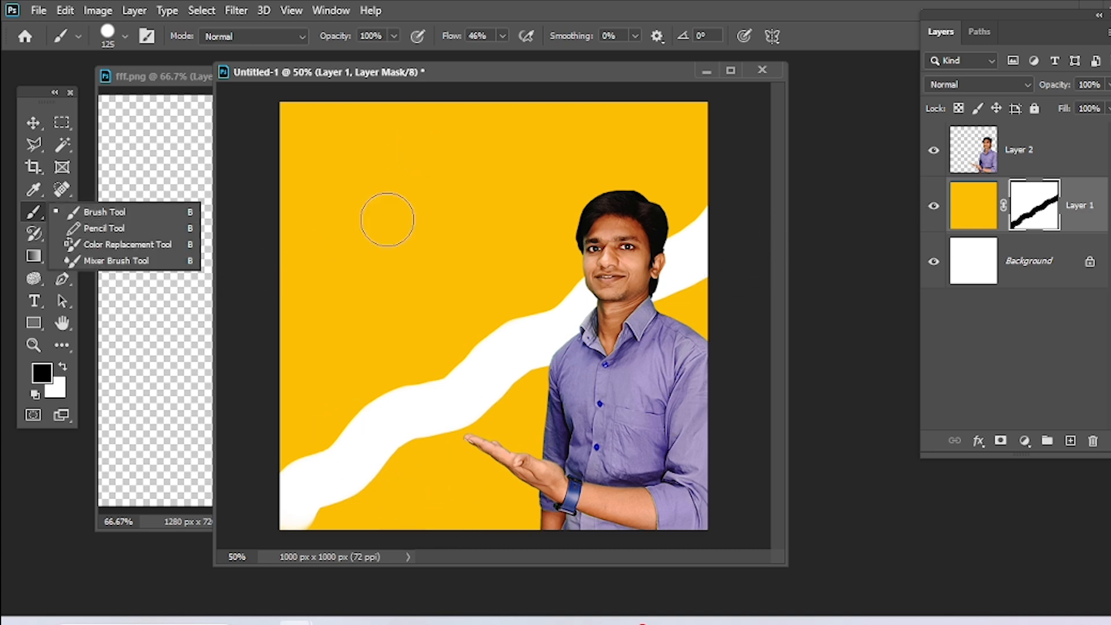
left_click(862, 249)
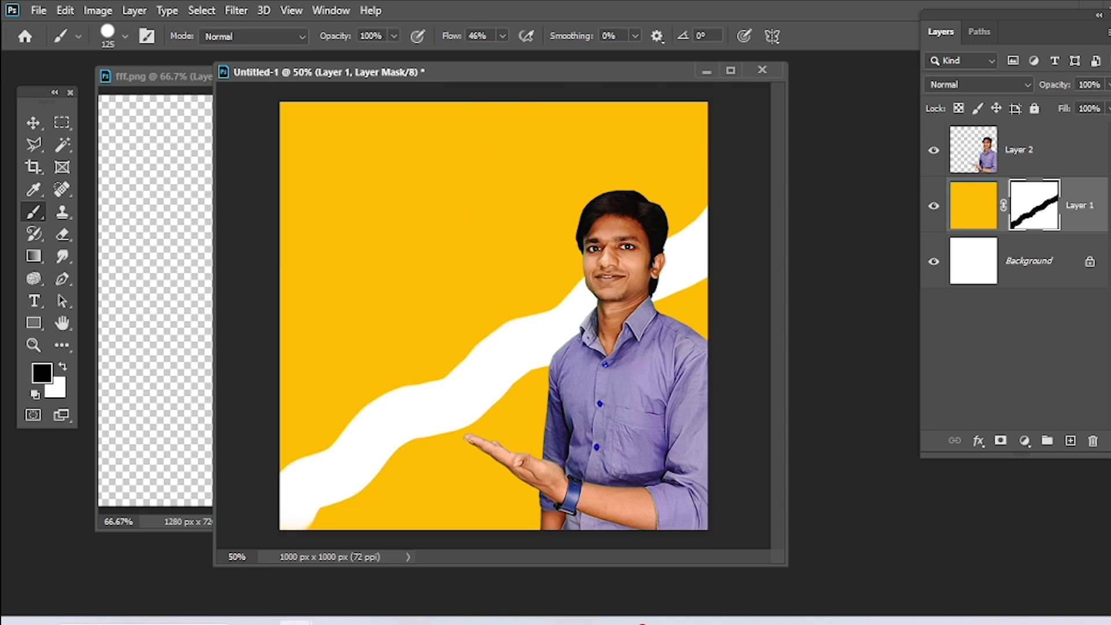
- Switch to Chrome, search Google for "poster texture" and show the image results
left_click(523, 622)
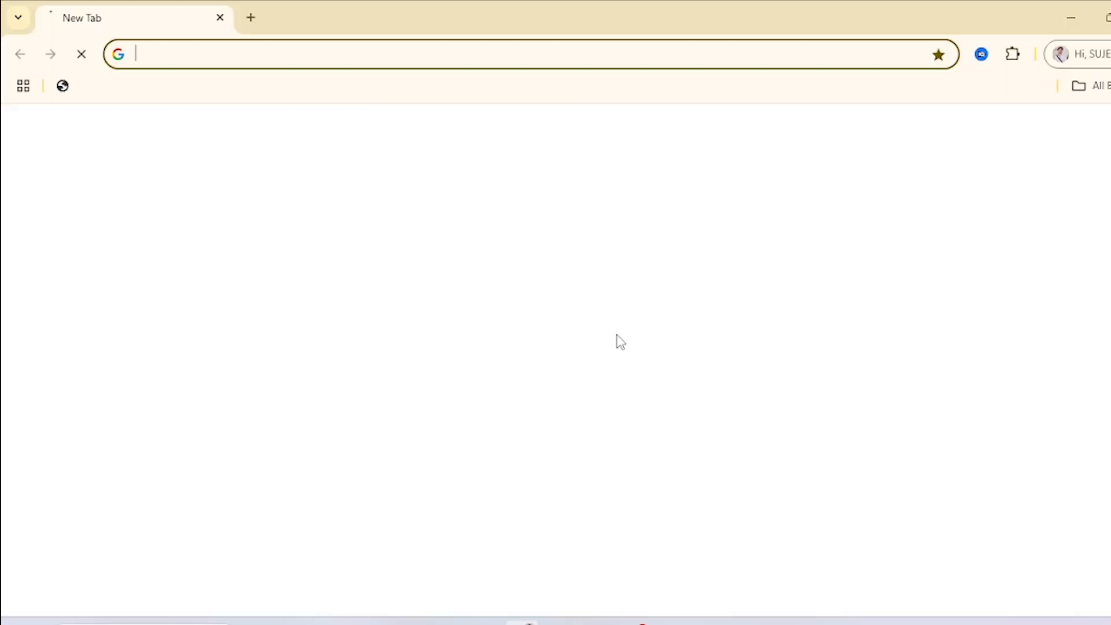
left_click(307, 51)
type("p")
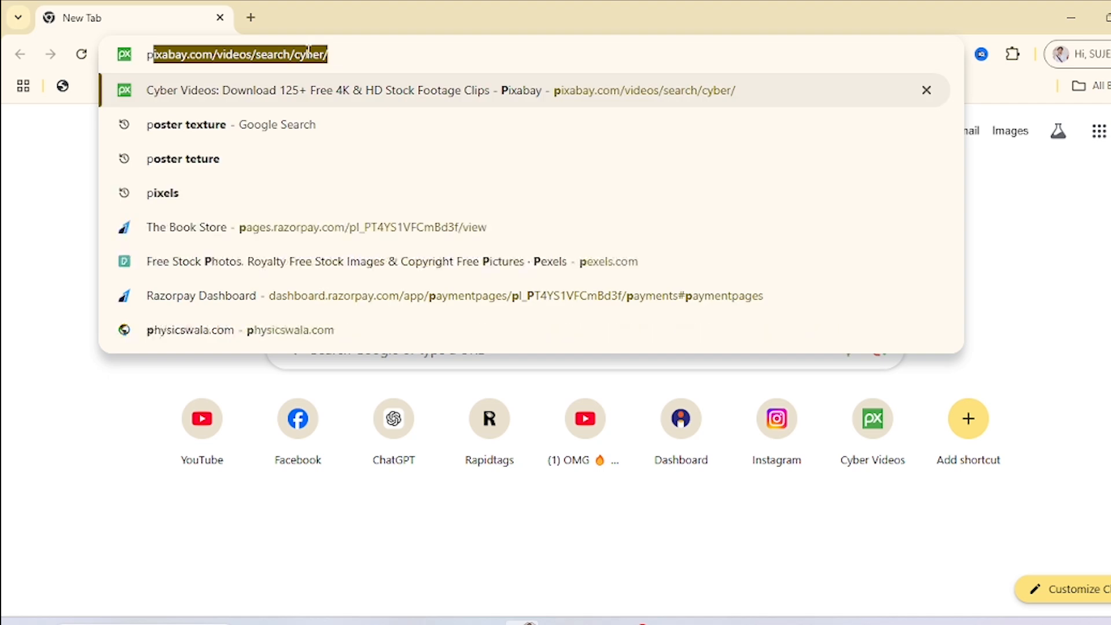
type("oster")
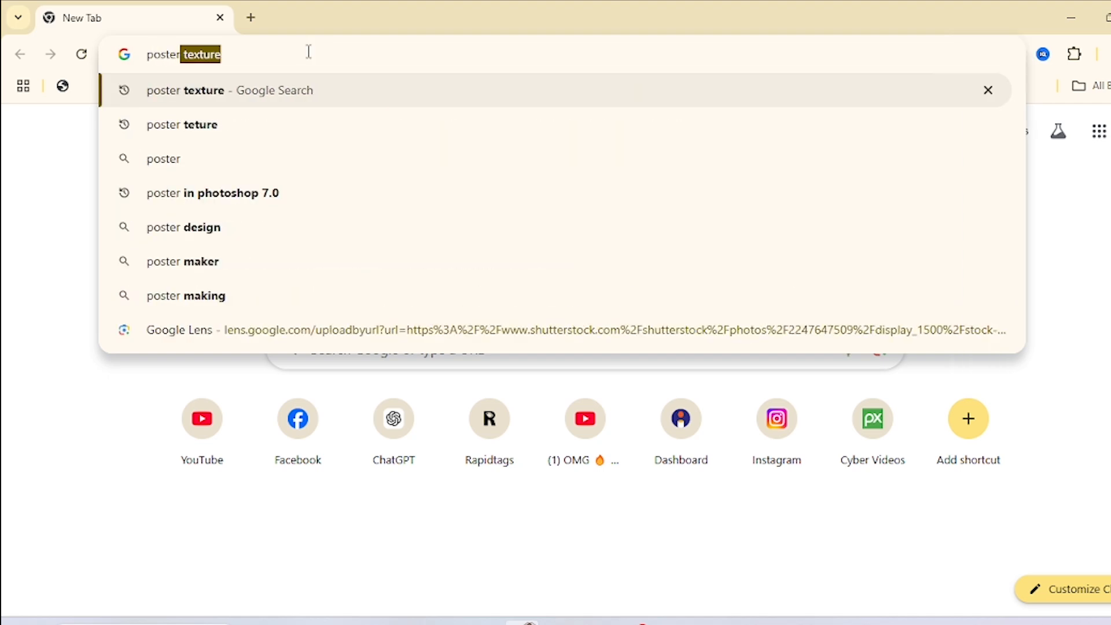
key("Return")
scroll(451, 341, "down", 3)
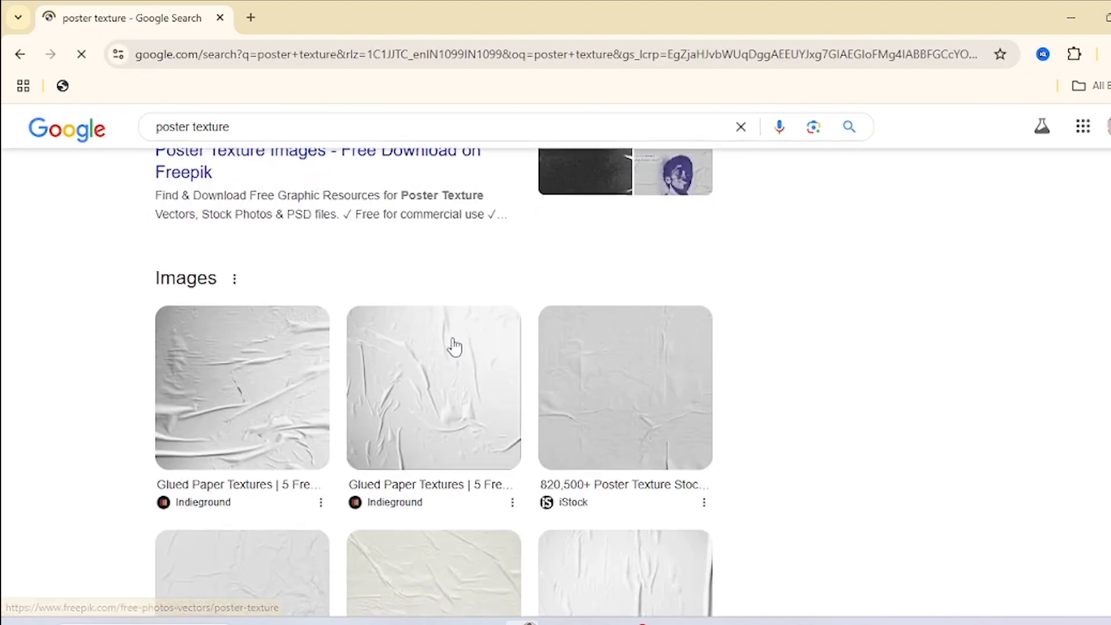
scroll(405, 312, "down", 5)
scroll(354, 293, "up", 8)
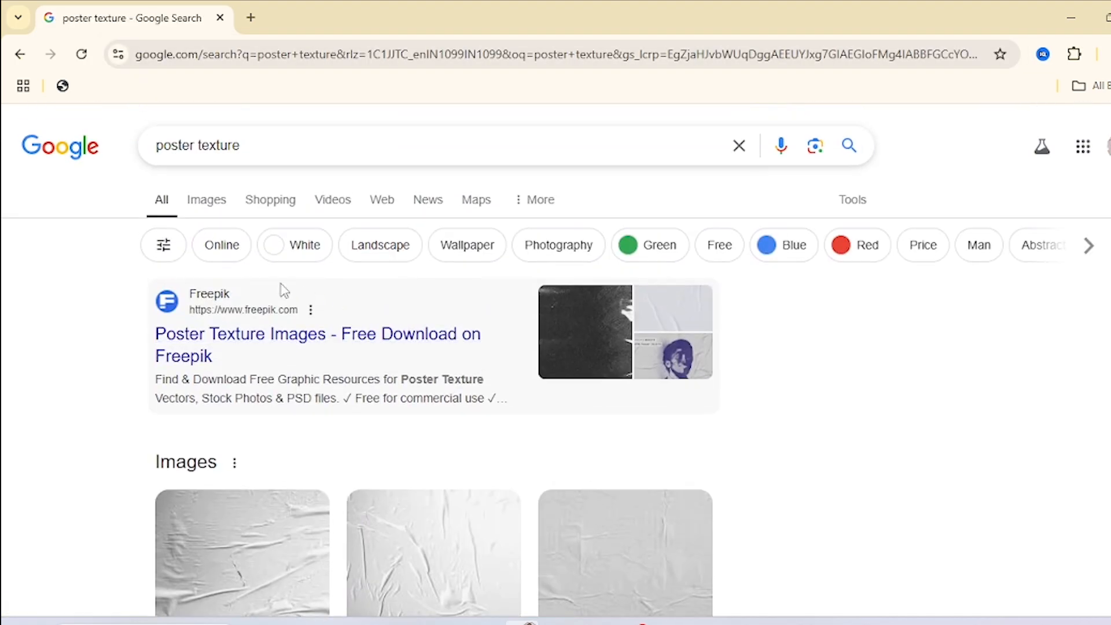
left_click(222, 199)
- Find the iStock black-and-white radial burst texture among the image results and copy the image
scroll(719, 342, "down", 4)
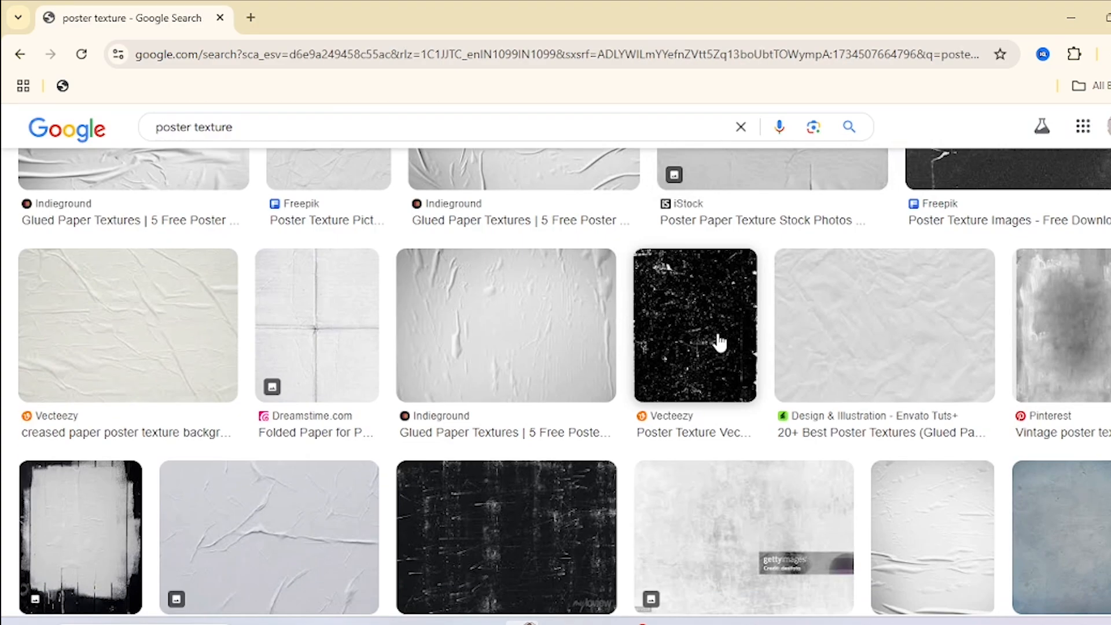
scroll(719, 342, "down", 4)
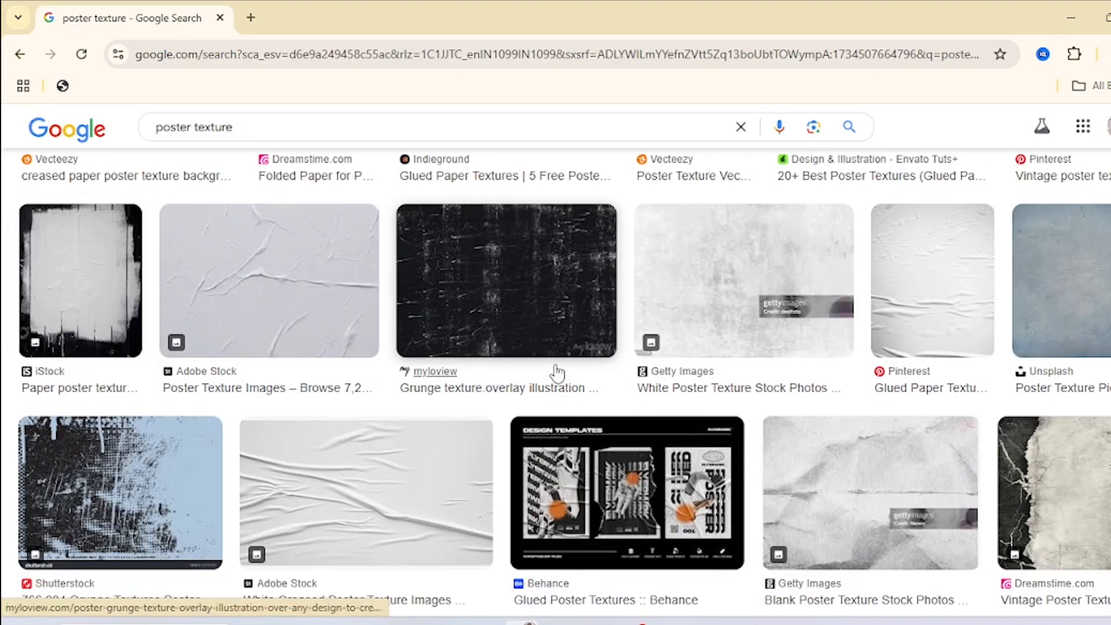
scroll(557, 373, "down", 5)
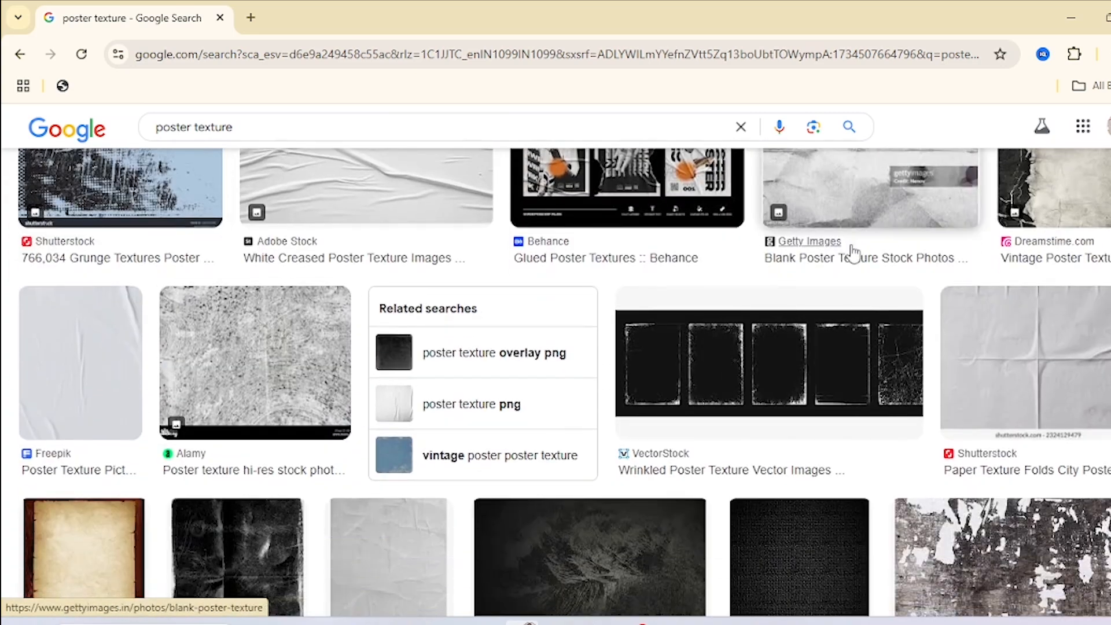
scroll(762, 355, "down", 7)
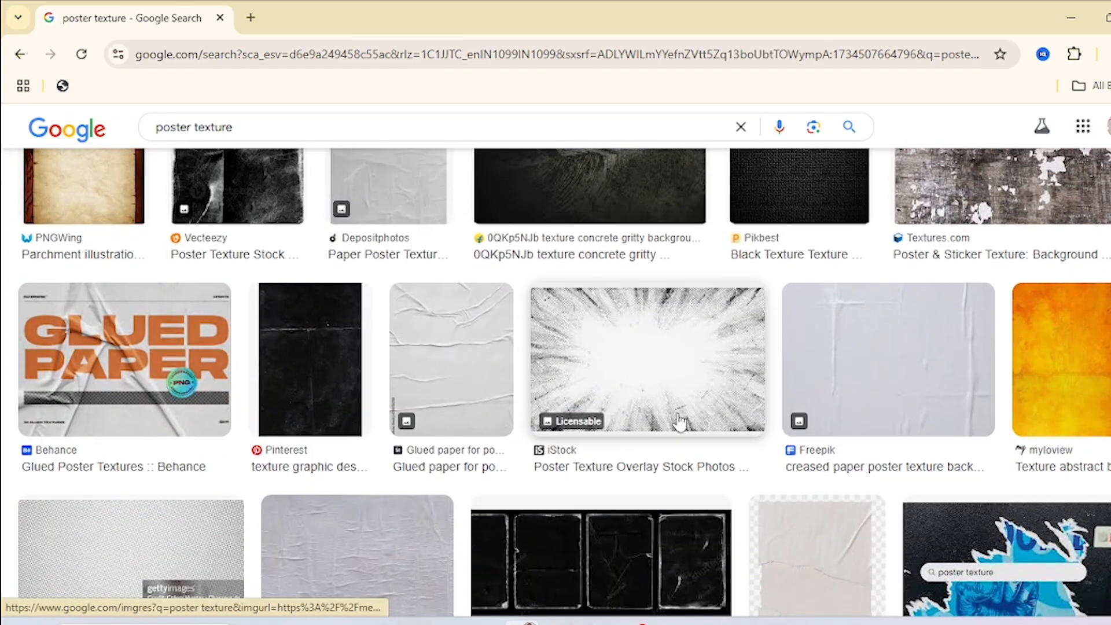
left_click(637, 373)
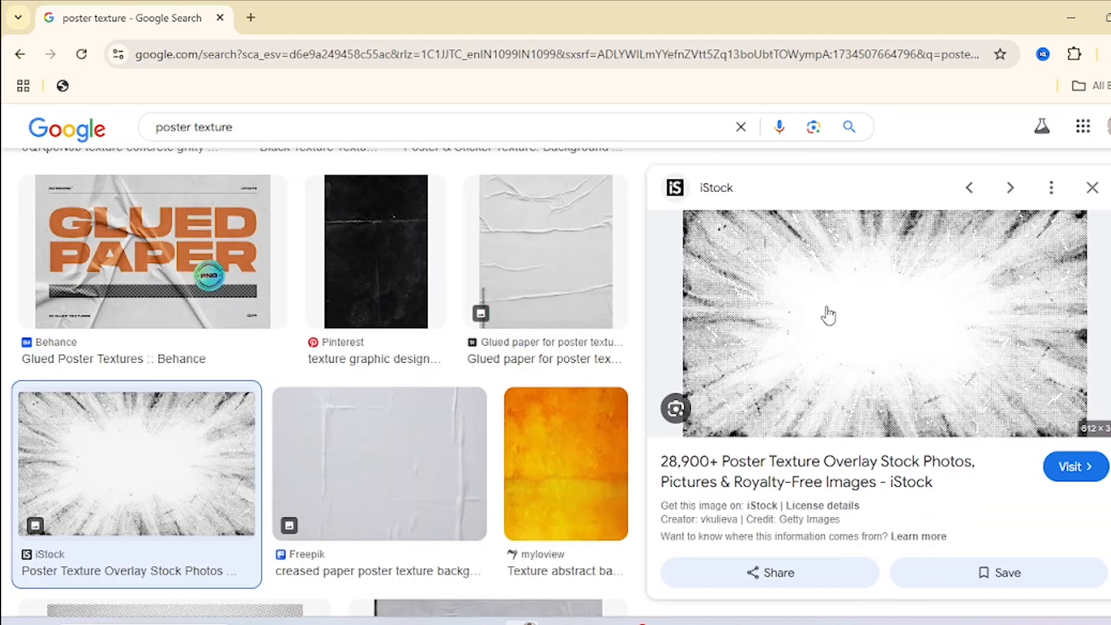
right_click(838, 322)
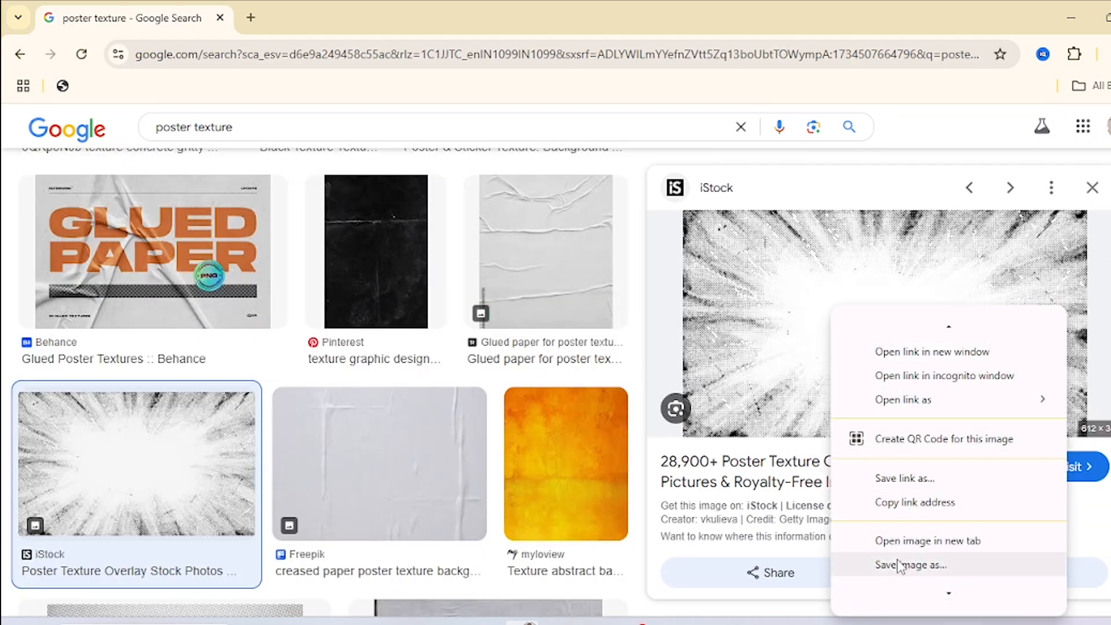
scroll(899, 565, "down", 3)
left_click(906, 505)
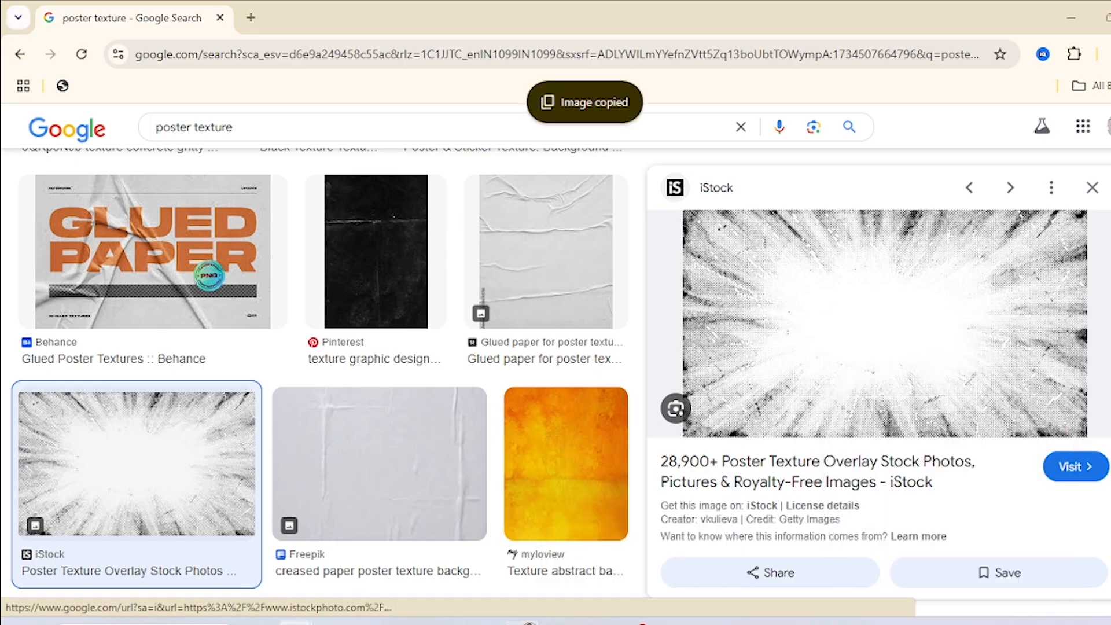
- Switch back to Photoshop, paste the burst texture above Layer 1 and move it into the canvas's upper-left corner
mouse_move(342, 616)
left_click(356, 546)
left_click(577, 389)
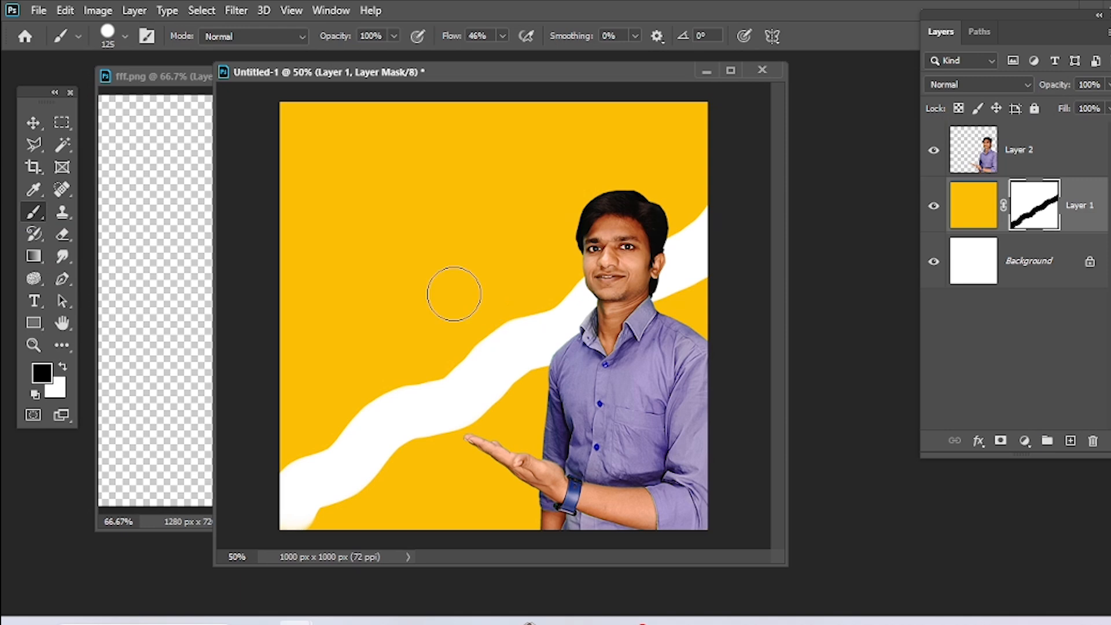
key("ctrl+v")
left_click_drag(391, 289, 315, 152)
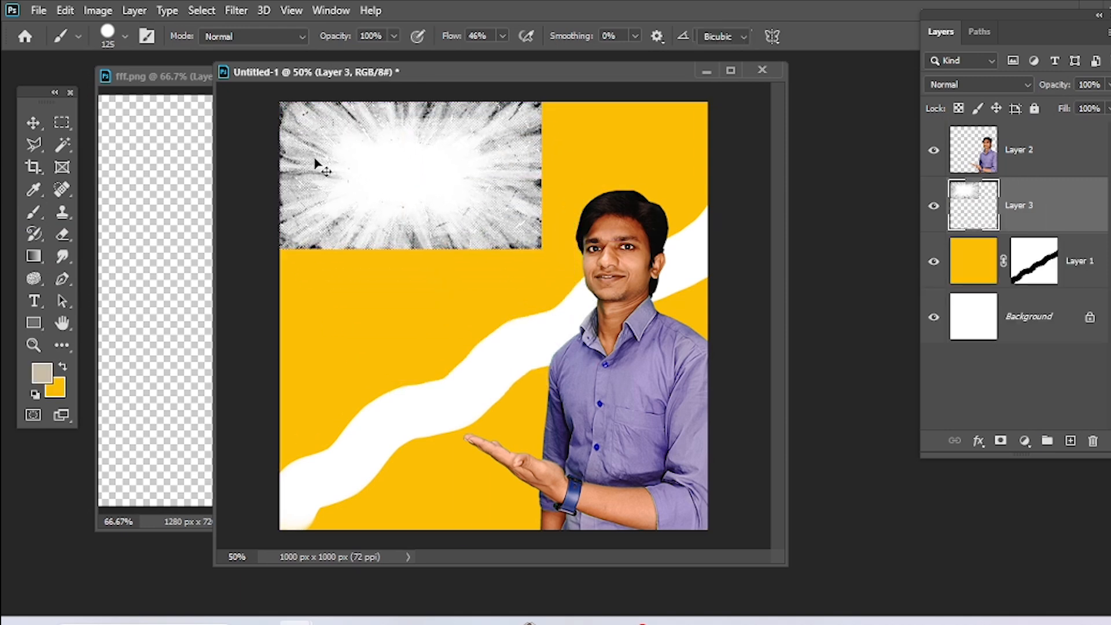
- Enlarge the burst texture to span the canvas width and set its blend mode to Multiply
key("ctrl+t")
left_click_drag(544, 252, 779, 475)
key("Return")
key("b")
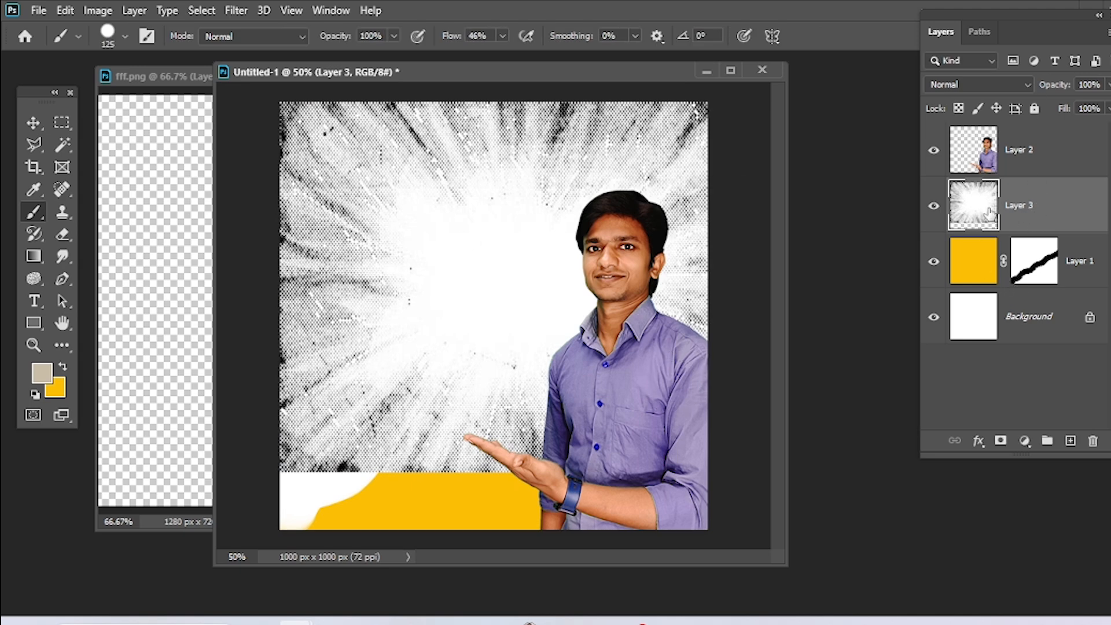
left_click(1025, 84)
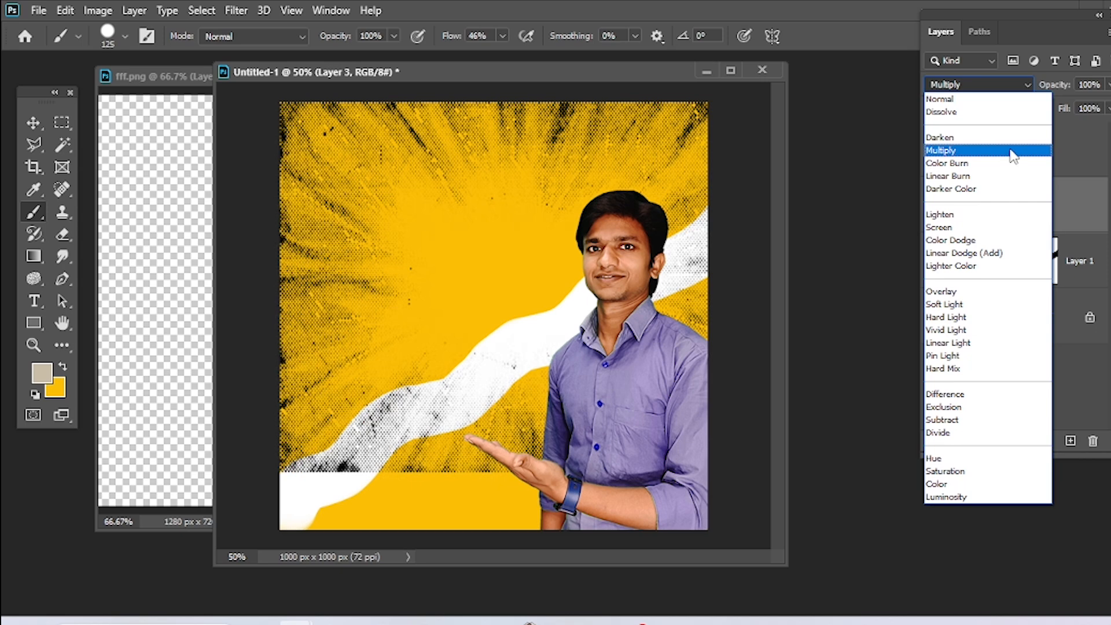
left_click(1013, 150)
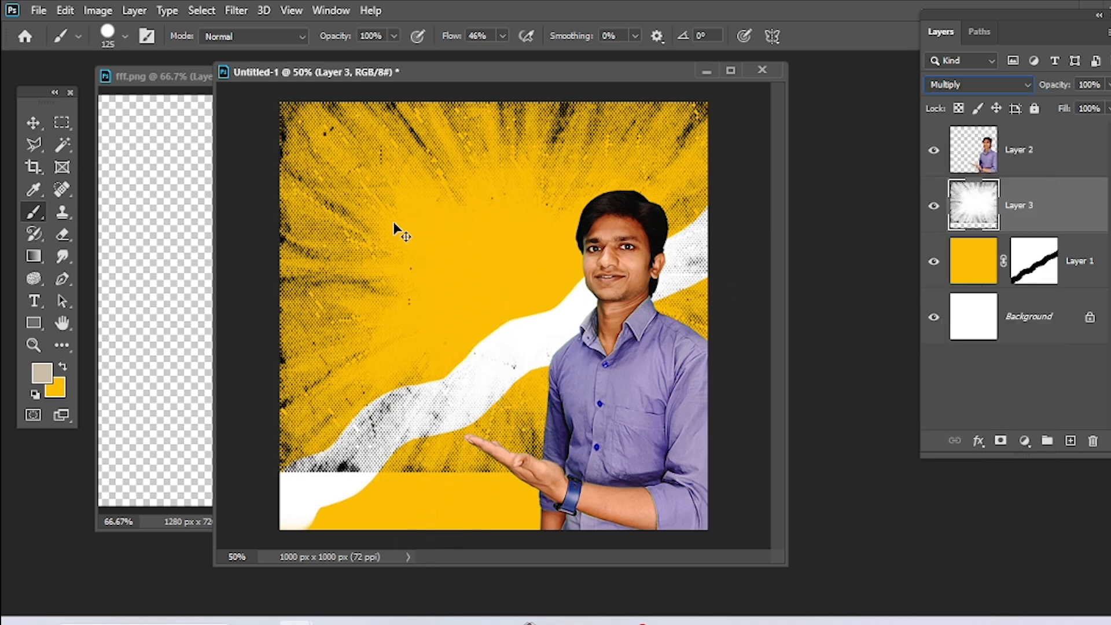
- Stretch the burst texture vertically to about 117% of its height so it covers the lower part of the canvas
key("ctrl+t")
left_click_drag(535, 471, 527, 537)
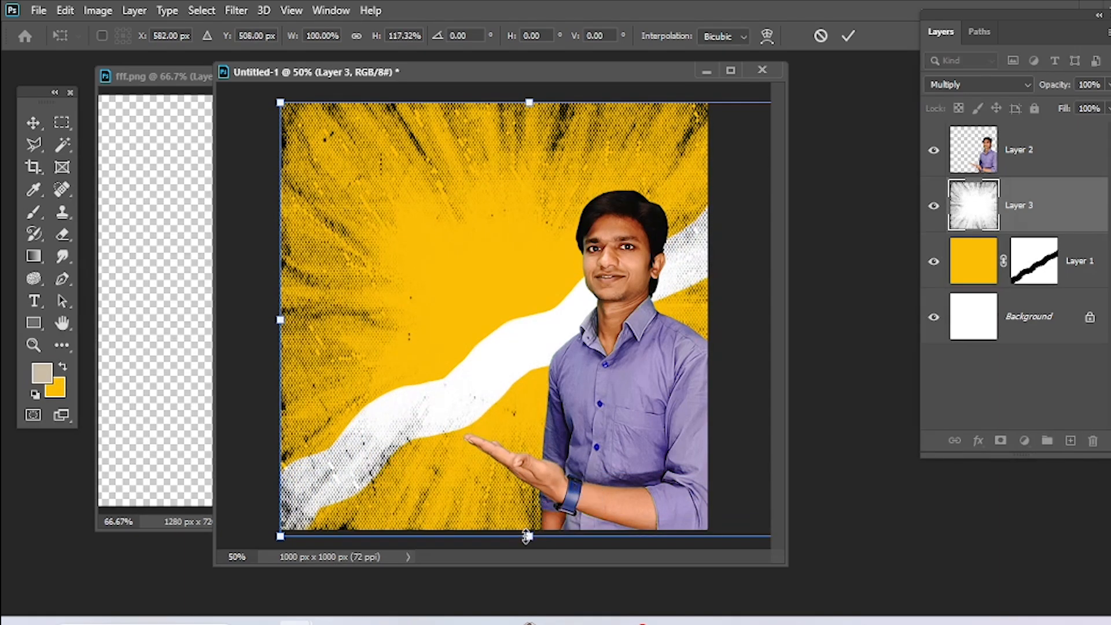
key("Return")
key("b")
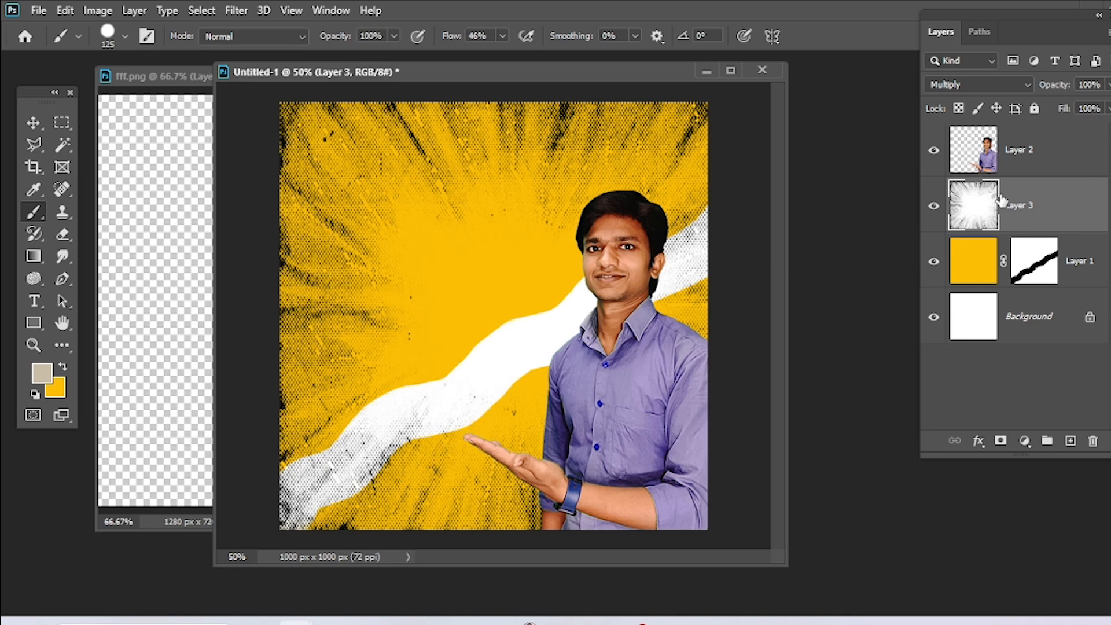
- Display Layer 1's mask on its own, and undo the last vertical stretch of the burst texture
left_click(1019, 275)
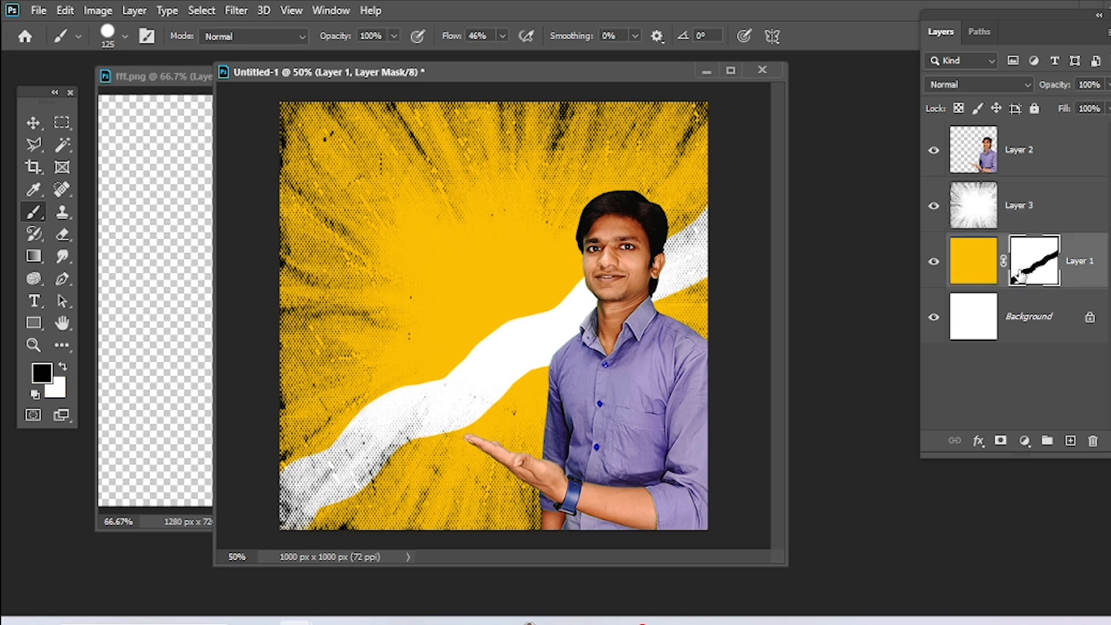
left_click(1046, 266, "alt")
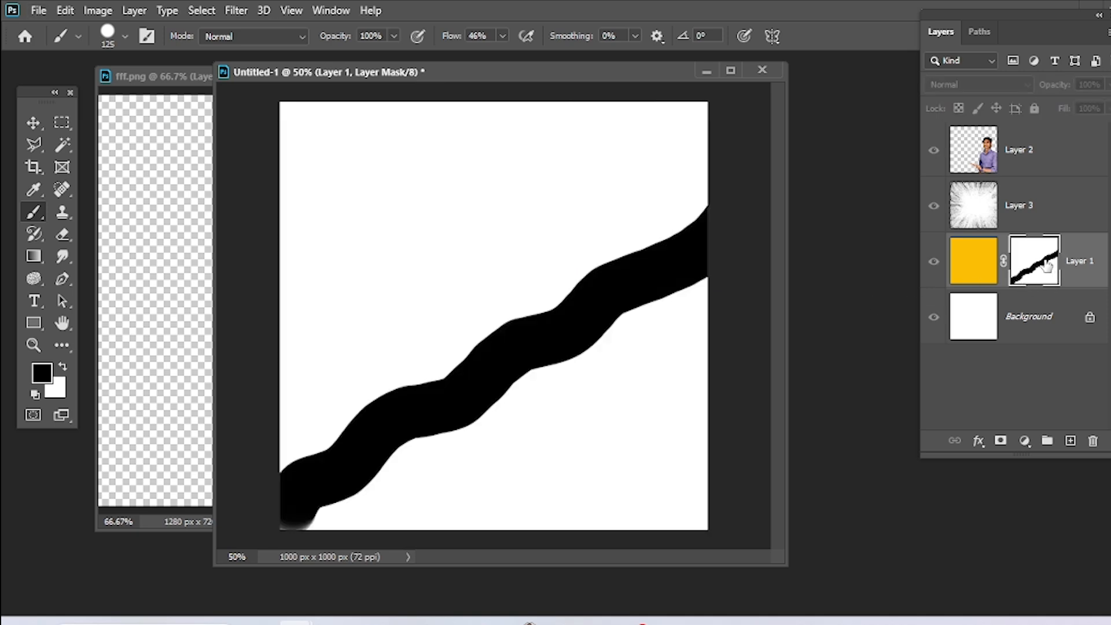
key("ctrl+z")
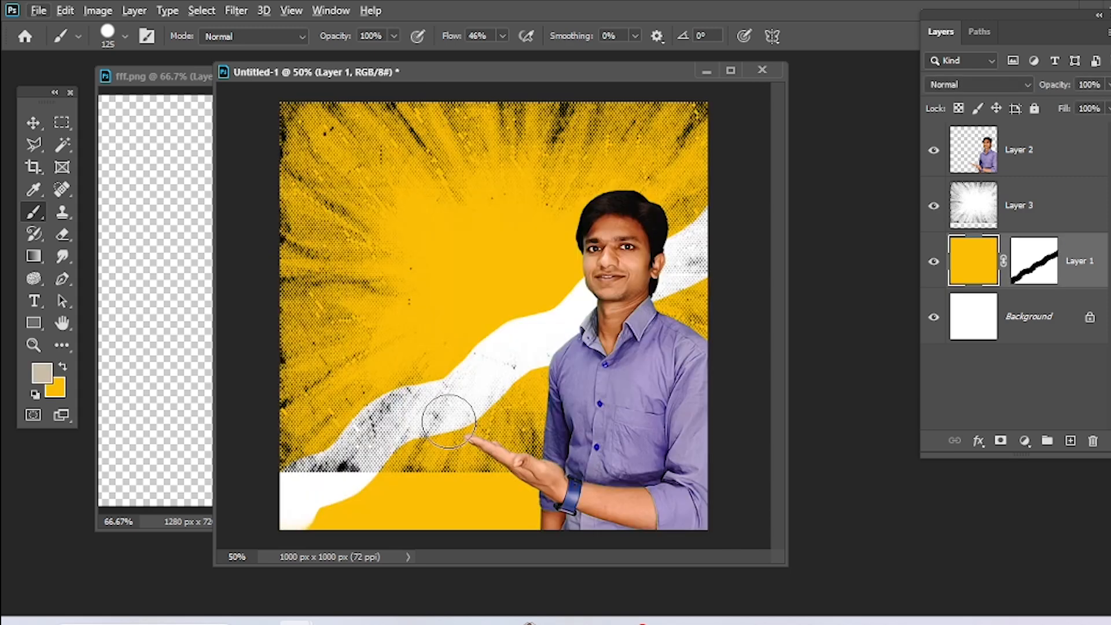
- Transform Layer 3's burst texture to 118.48% height, extending it past the canvas's lower edge
key("ctrl+t")
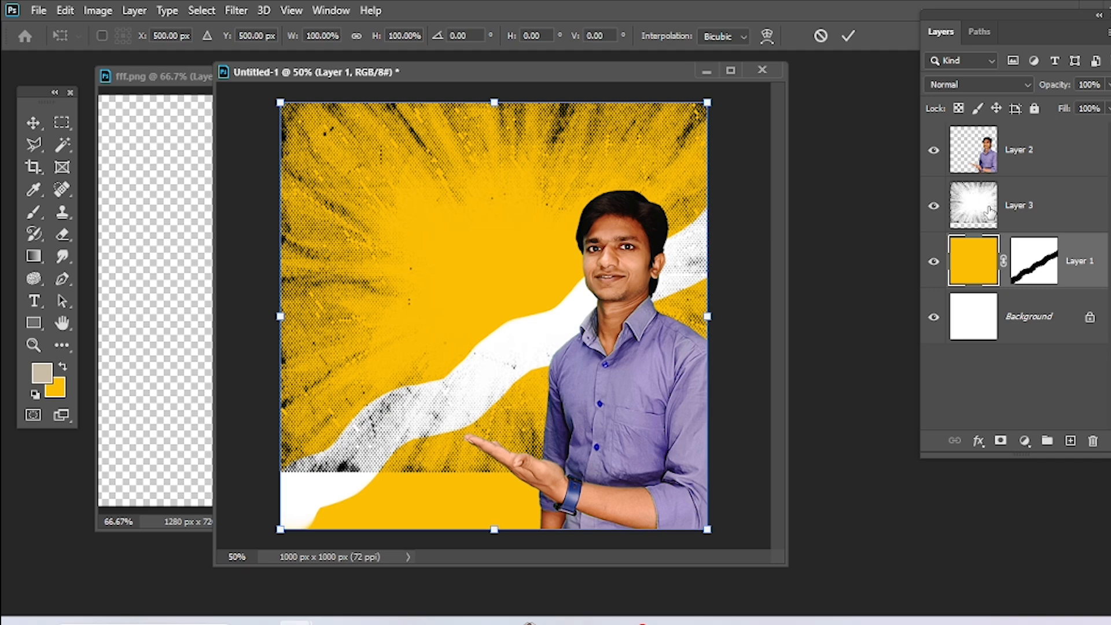
left_click(990, 213)
key("ctrl+t")
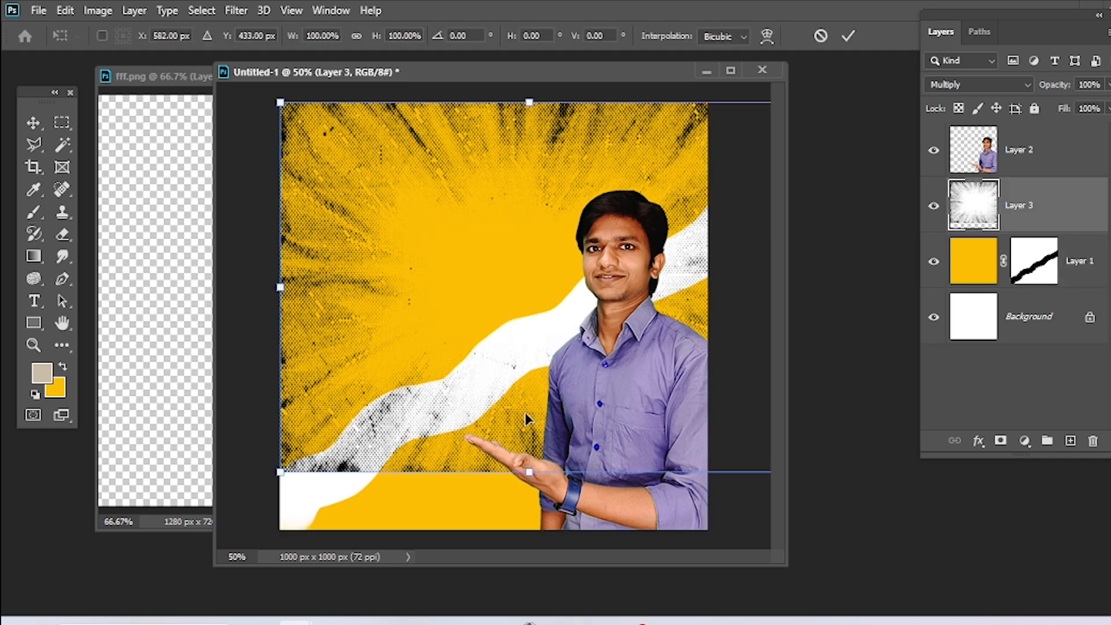
left_click_drag(515, 478, 509, 540)
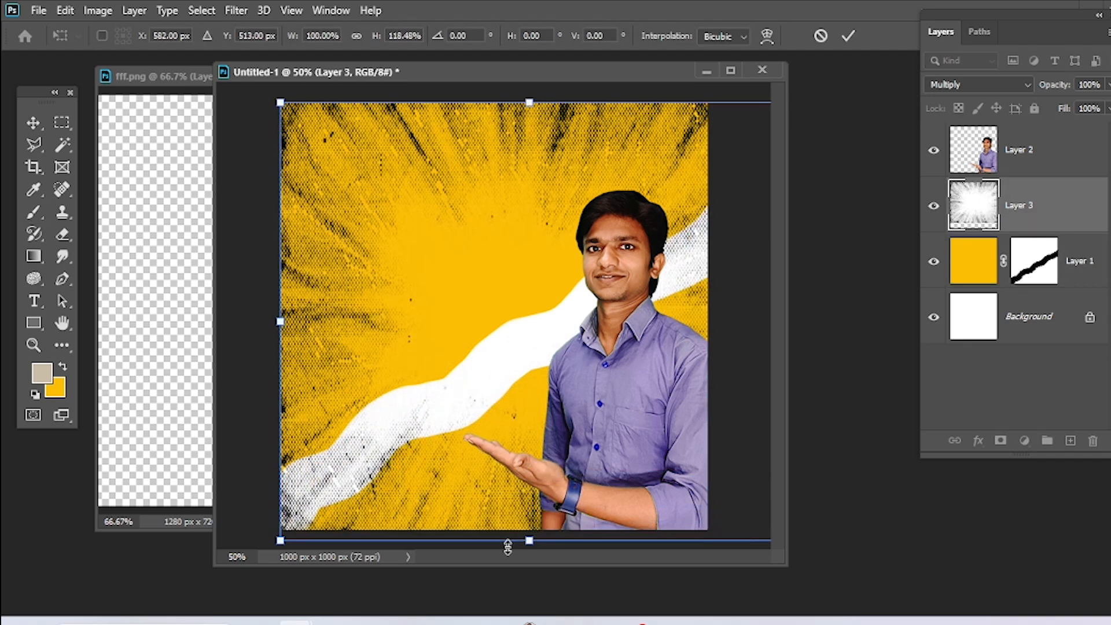
key("Return")
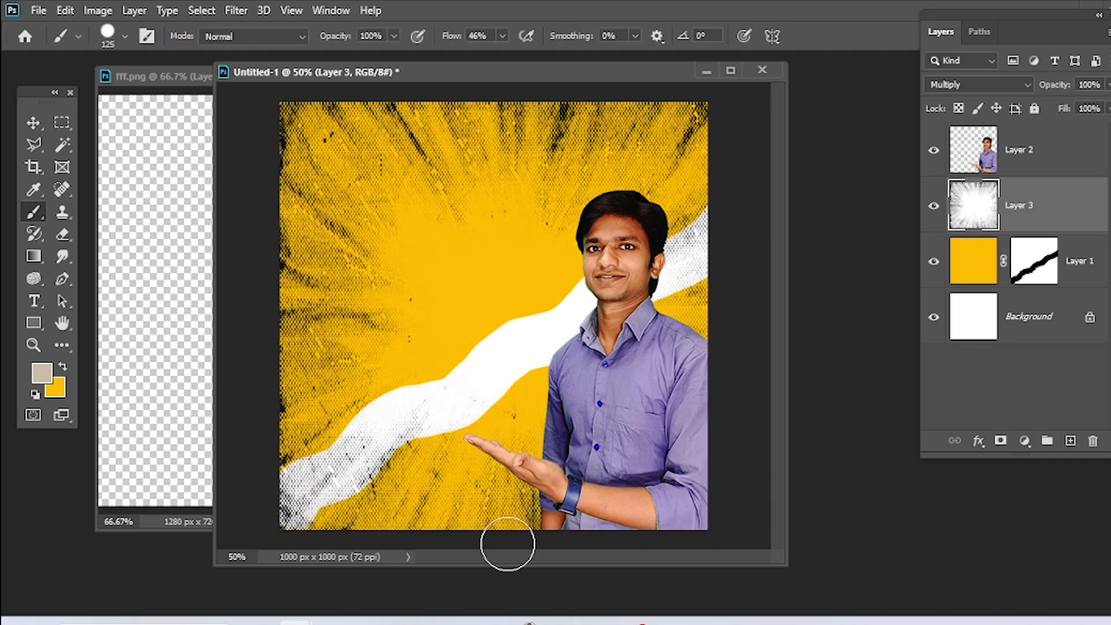
- Select the black band in Layer 1's mask with the Magic Wand, delete that area from Layer 3's burst texture, and deselect
left_click(1049, 264)
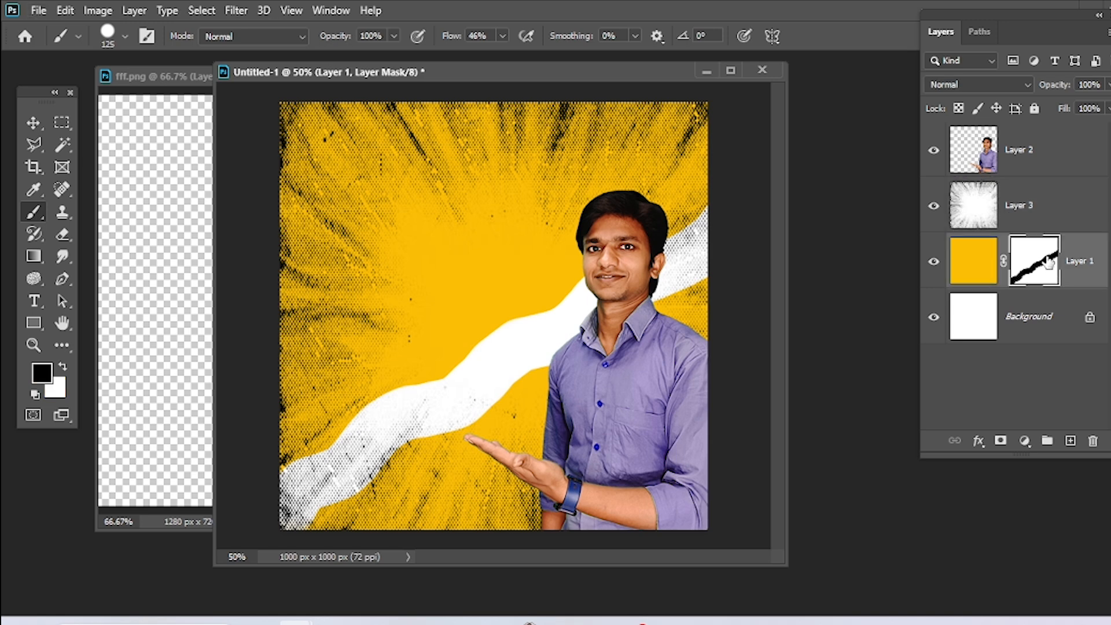
left_click(1049, 262, "alt")
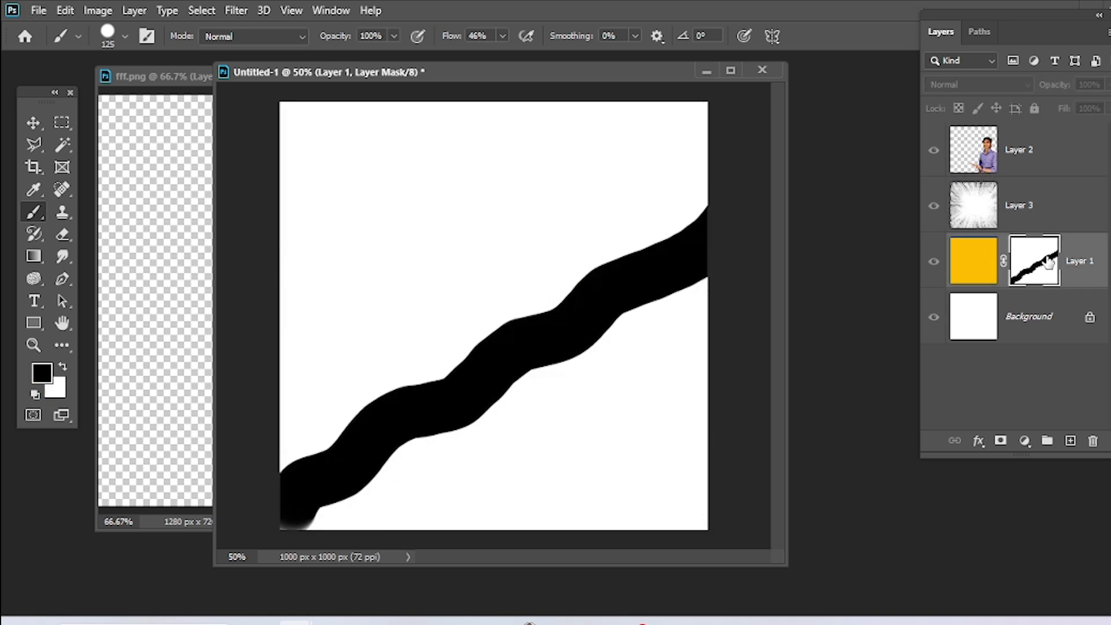
left_click(62, 145)
right_click(73, 156)
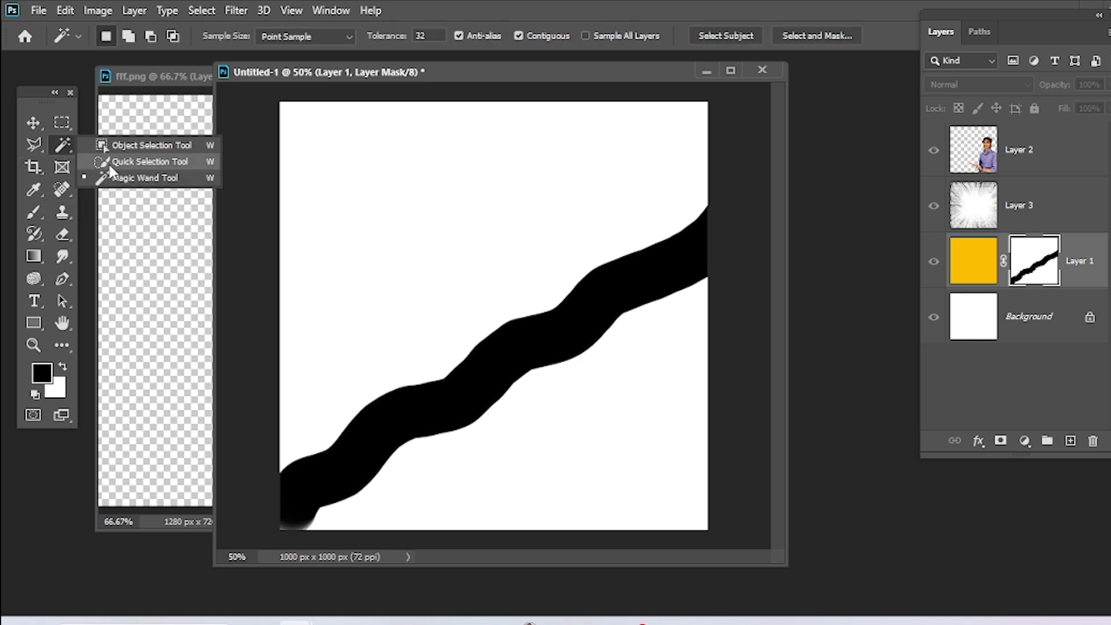
left_click(136, 178)
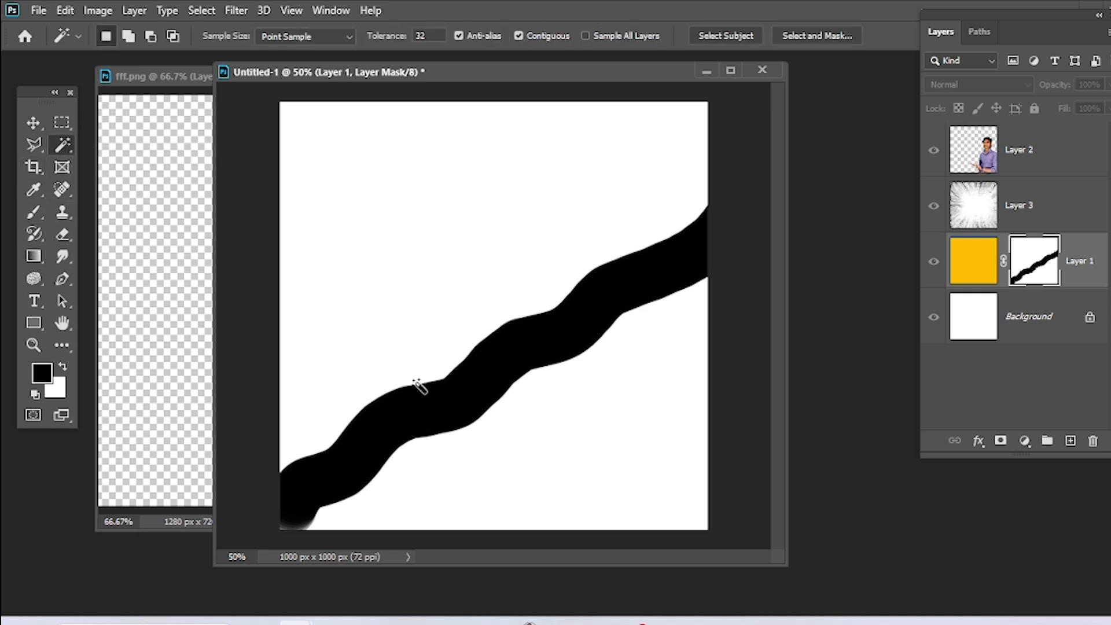
left_click(438, 401)
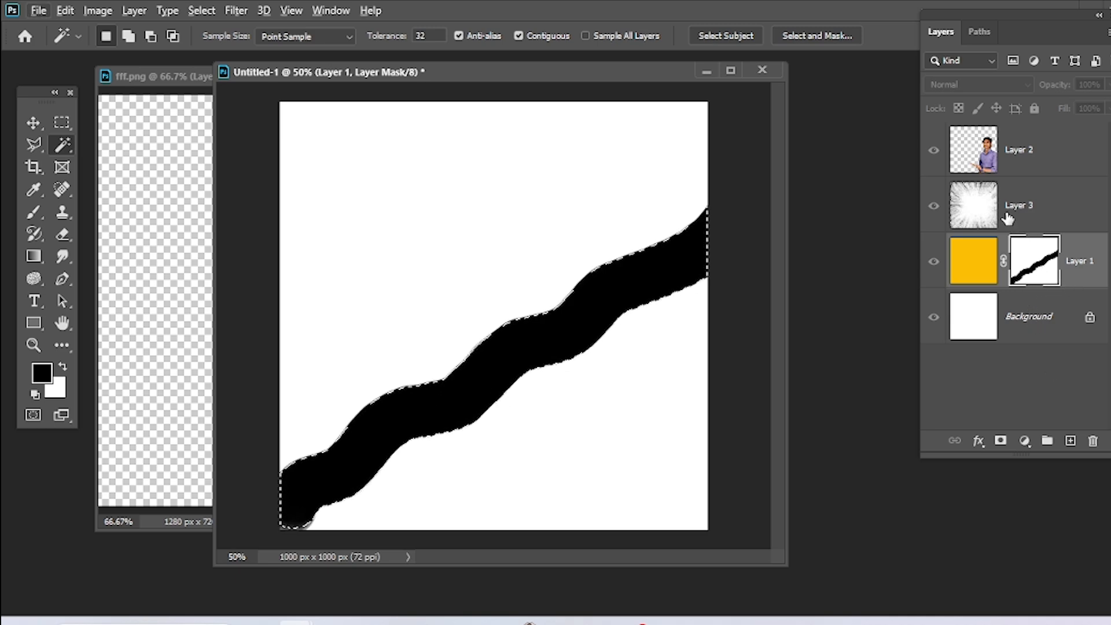
left_click(986, 213)
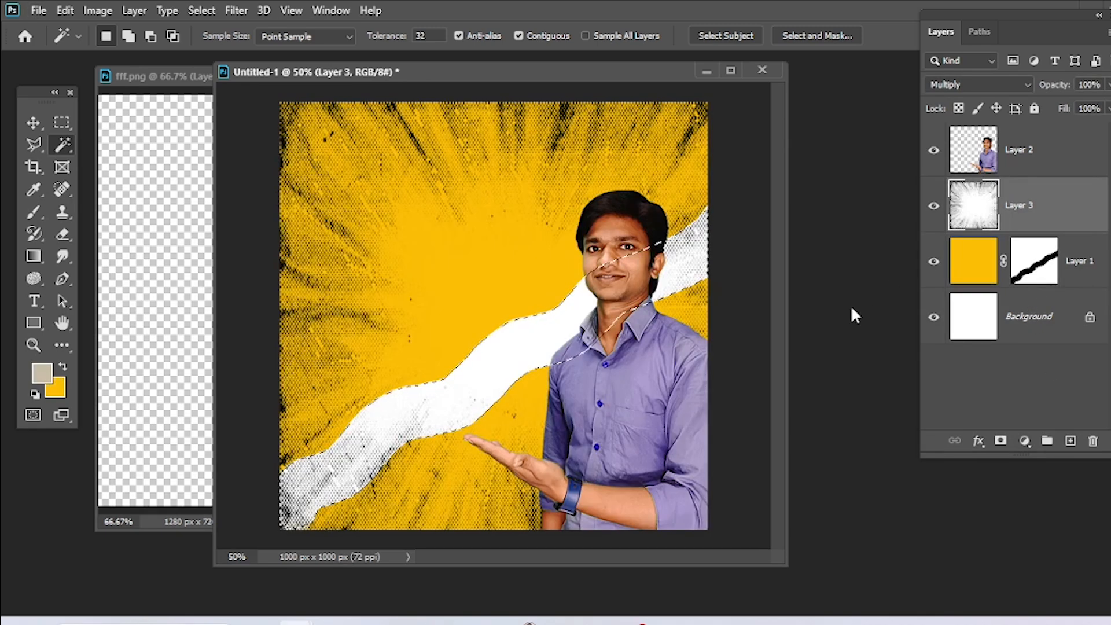
key("Delete")
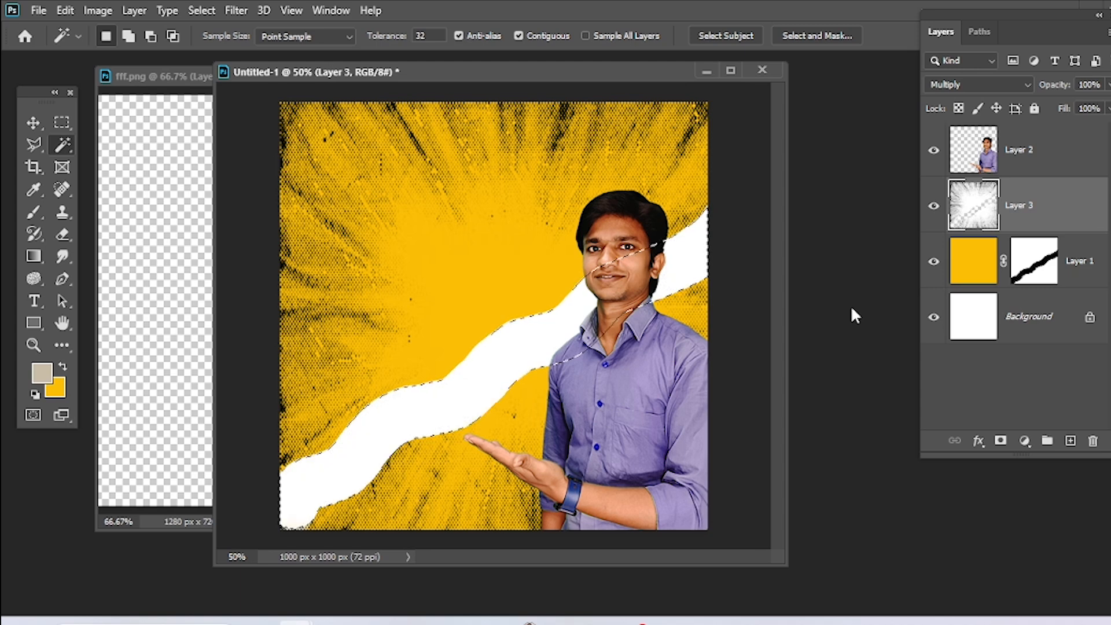
key("ctrl+d")
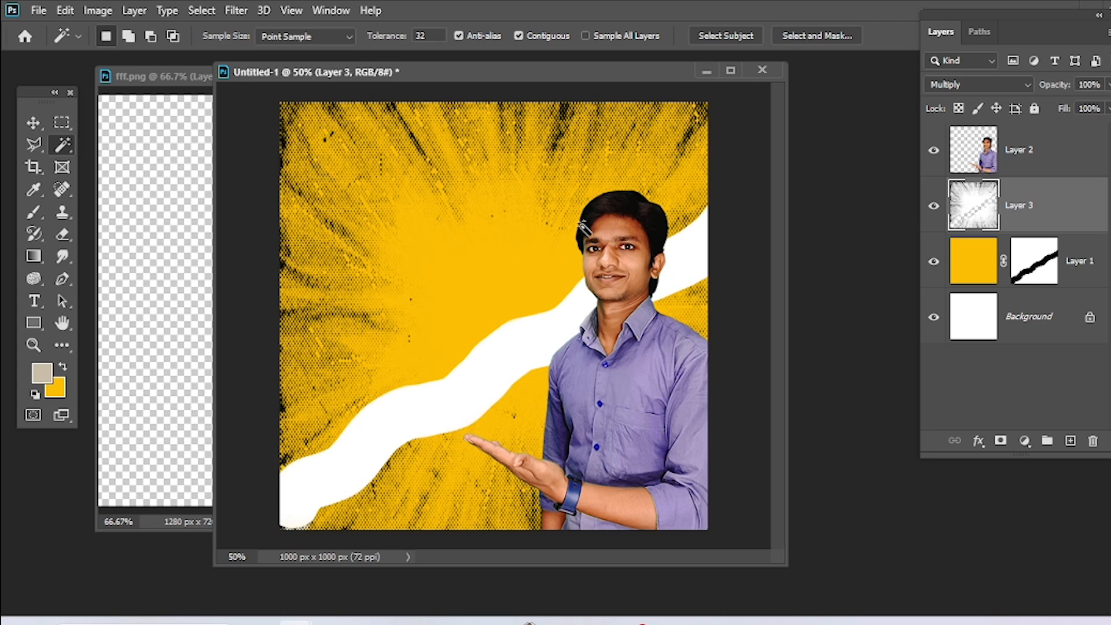
- Add a yellow 75 pt News706 BT Bold text box reading "computer" across the upper part of the poster
left_click(34, 302)
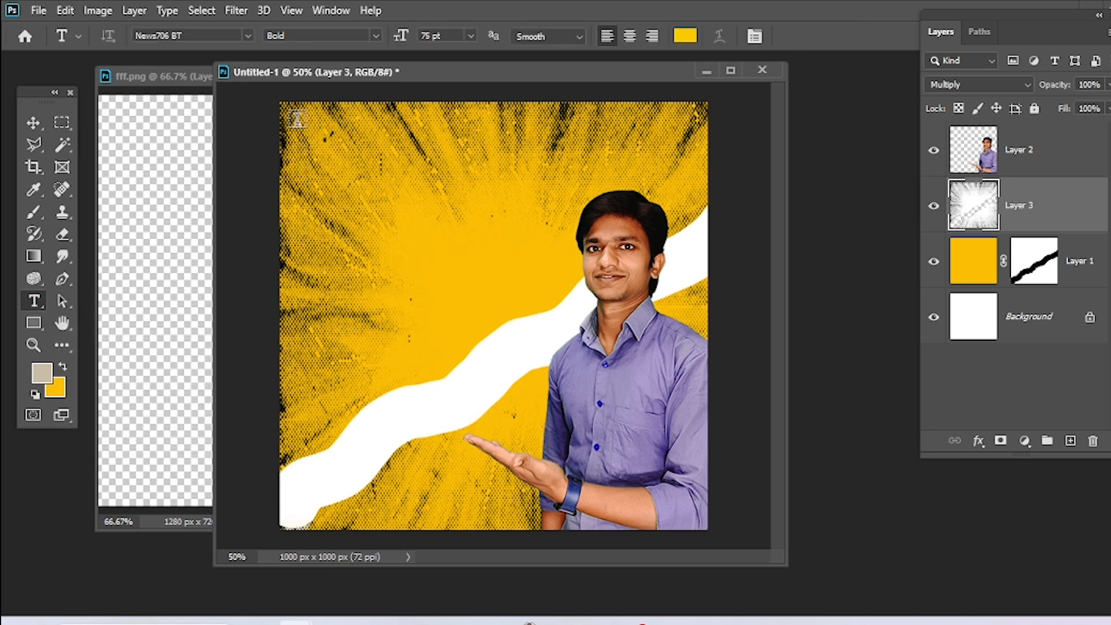
left_click_drag(304, 132, 552, 176)
type("CO")
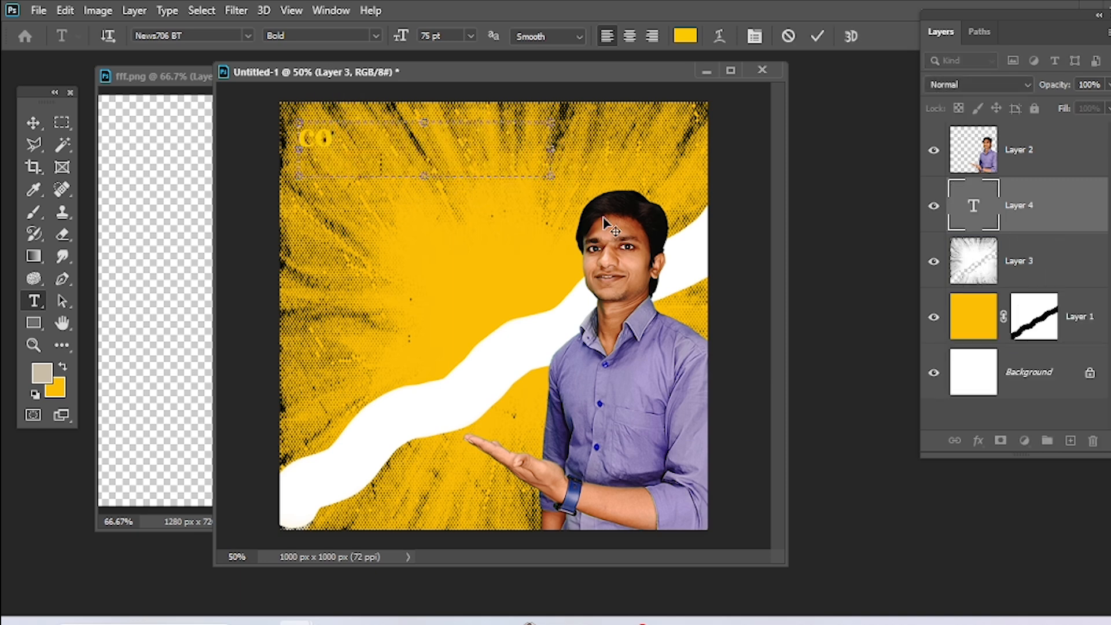
type("mputer")
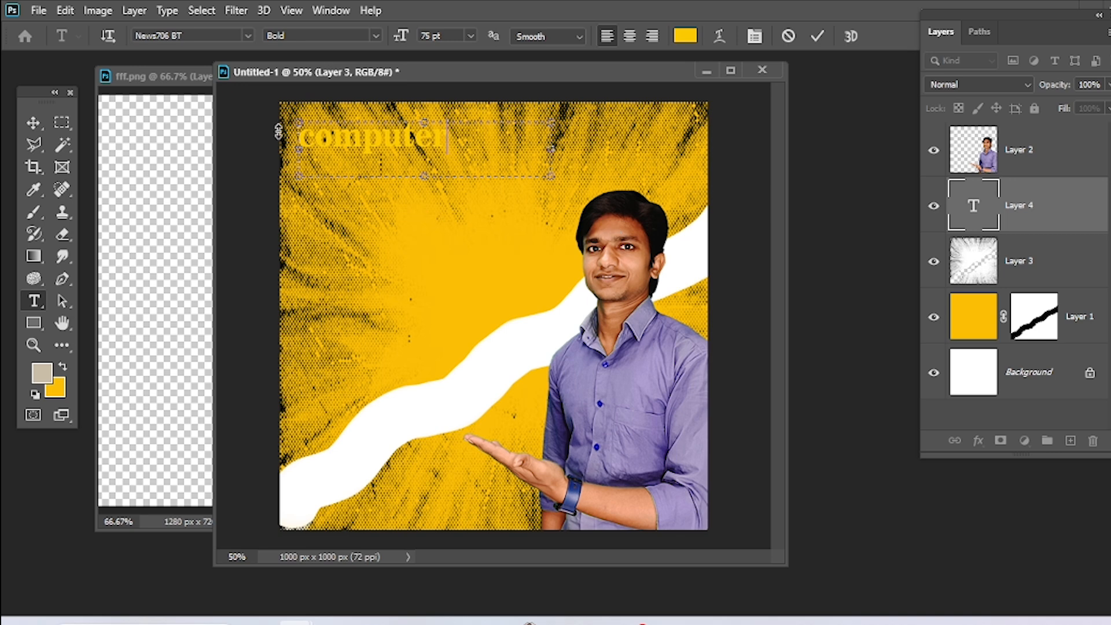
- Try fonts such as Aller, Algerian, Abbasi Bhisham and Abbasi 728 on the "computer" text, and delete its layer
left_click(250, 36)
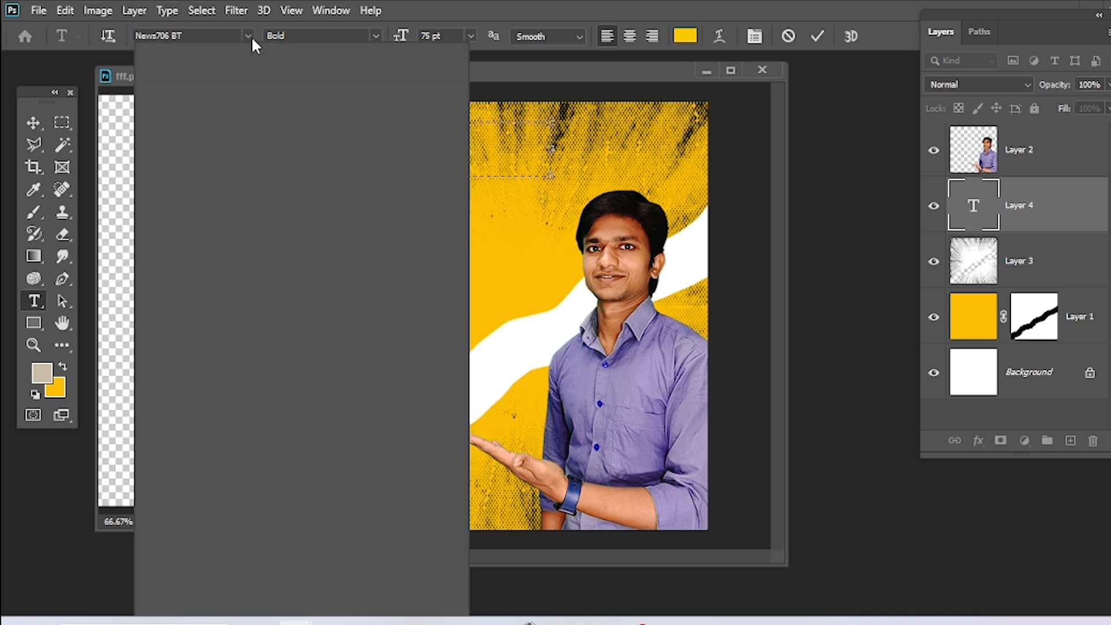
left_click(263, 105)
left_click_drag(445, 72, 718, 68)
key("ctrl+a")
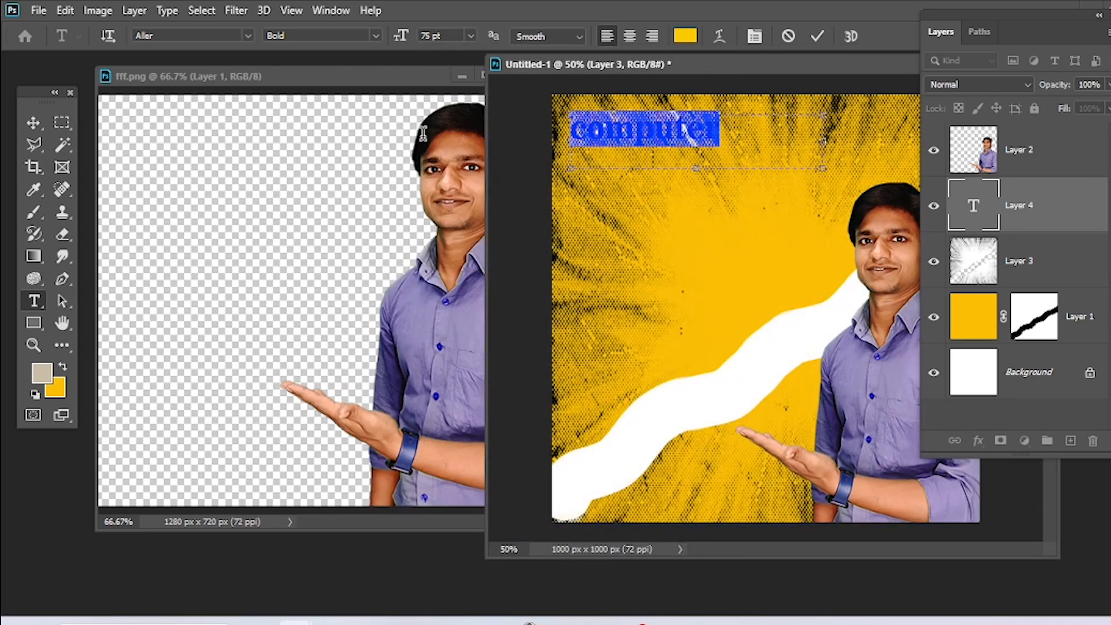
left_click(197, 38)
key("Down")
key("Down")
key("Down")
key("Down")
key("Down")
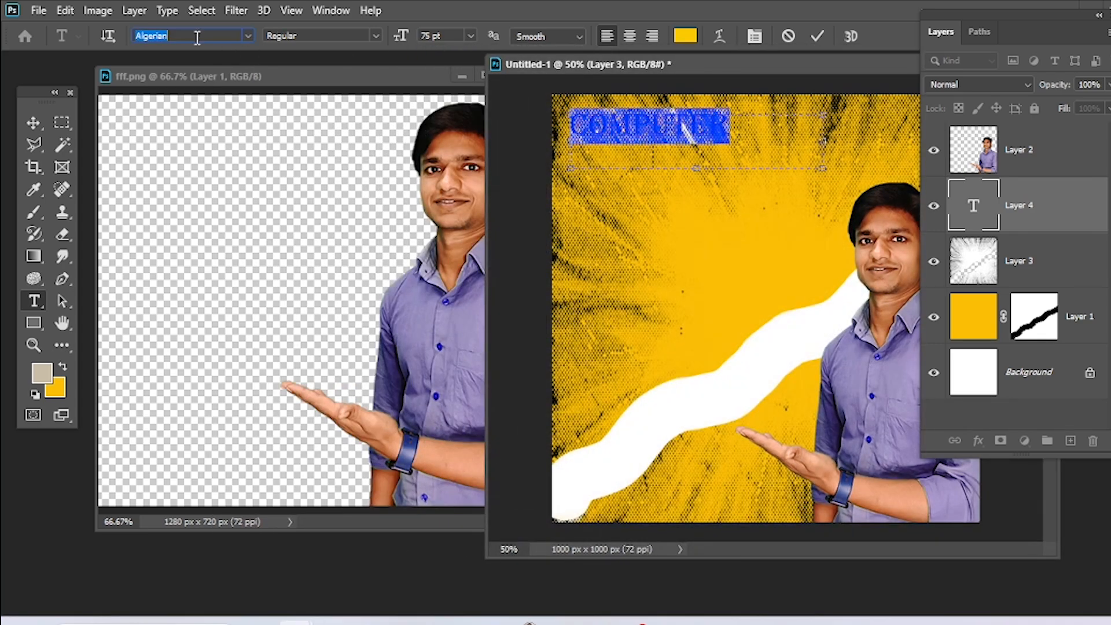
key("Down")
key("Down")
key("Down")
key("Down")
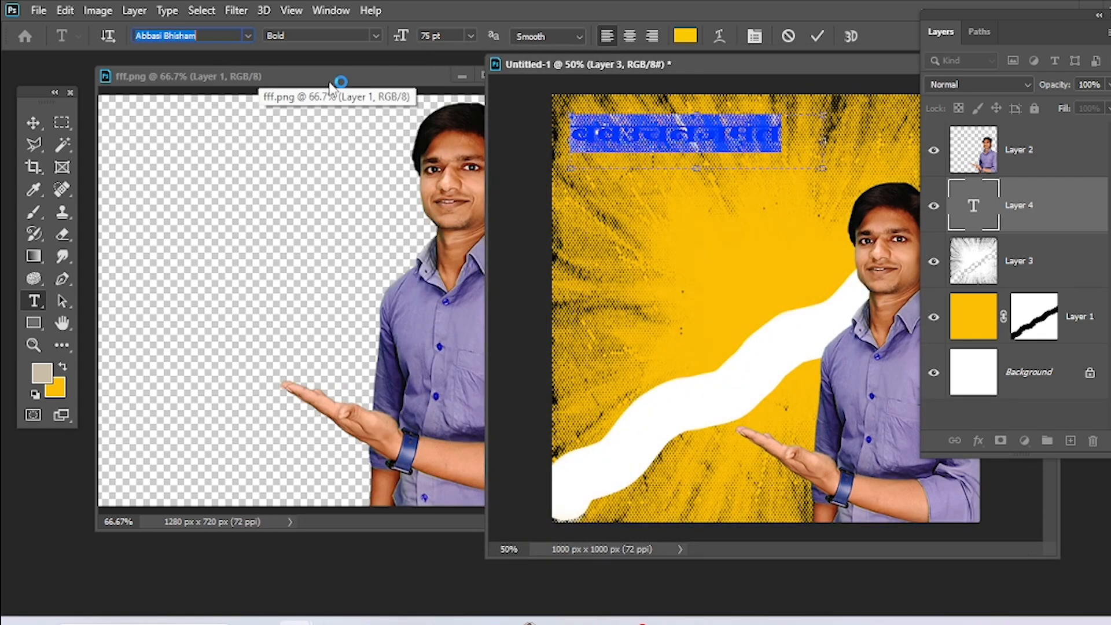
key("Down")
key("Down")
key("Down")
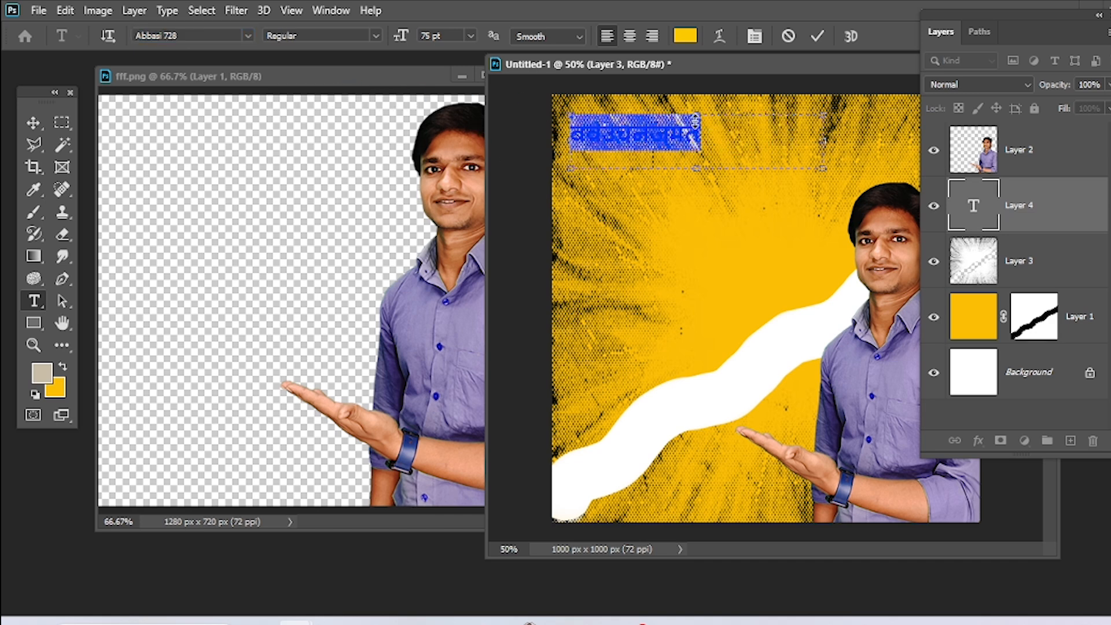
left_click(1038, 209)
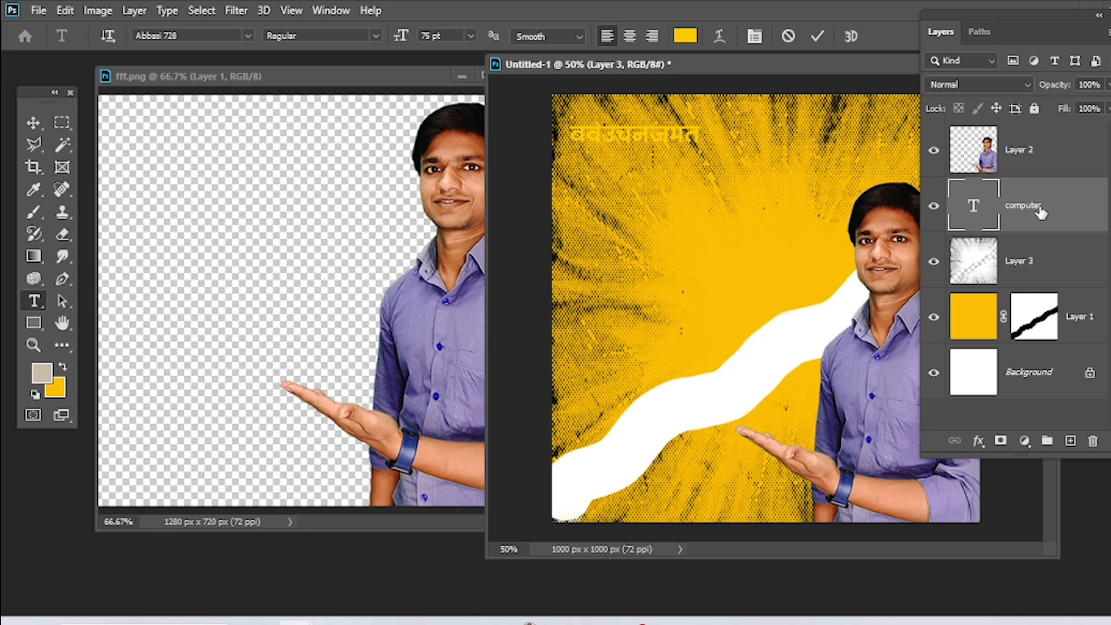
key("Delete")
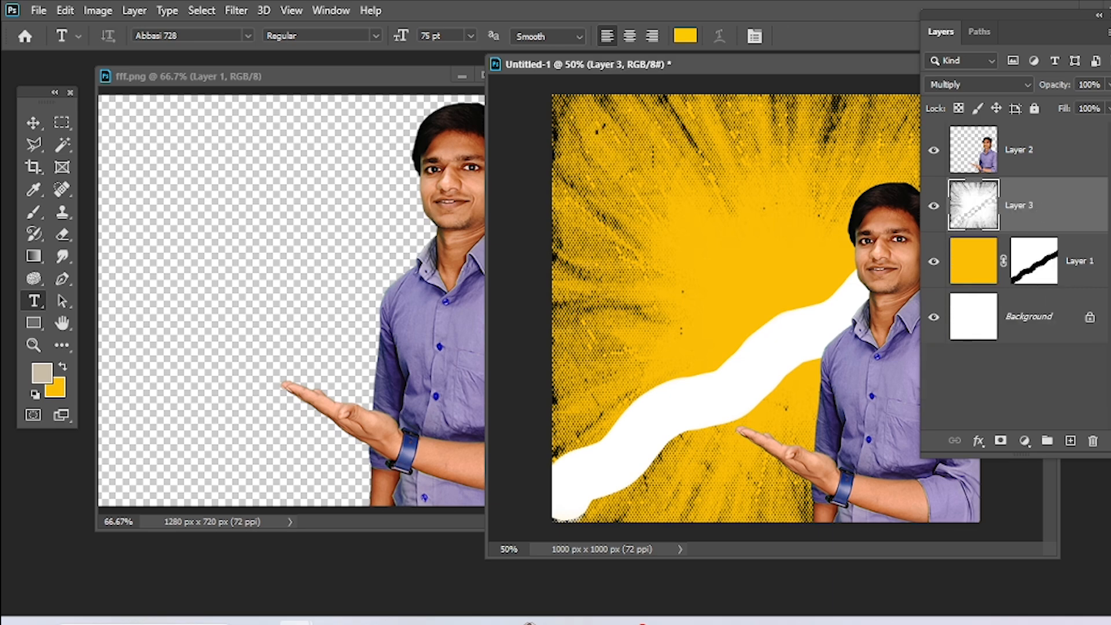
- Switch to Chrome, search Google for "dafont" in a new tab, and open the DaFont site
left_click(527, 621)
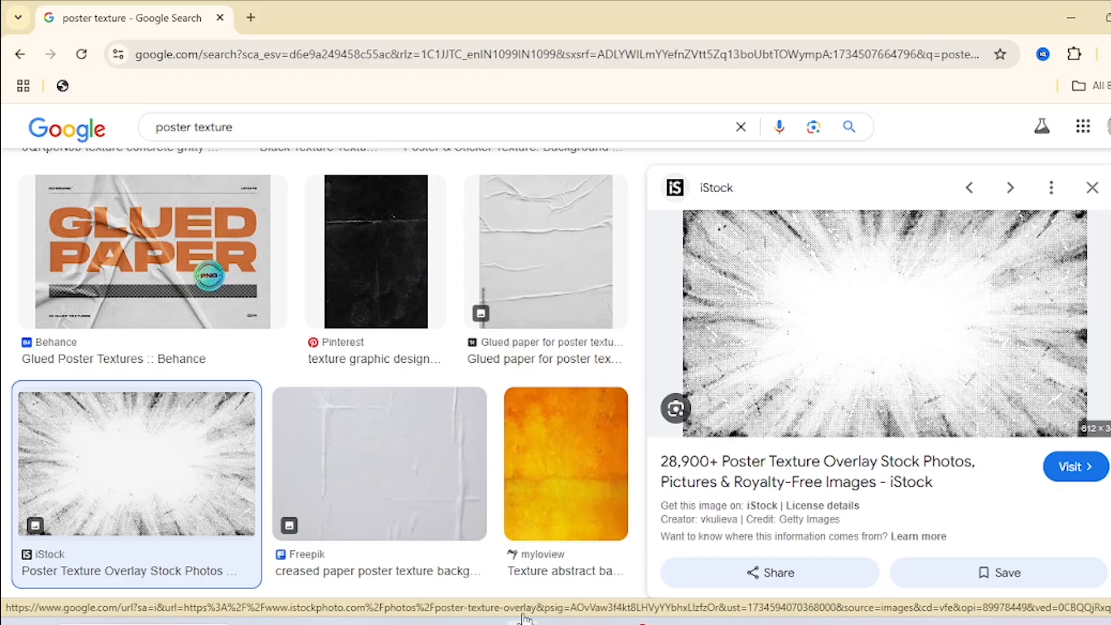
left_click(249, 17)
type("dafont")
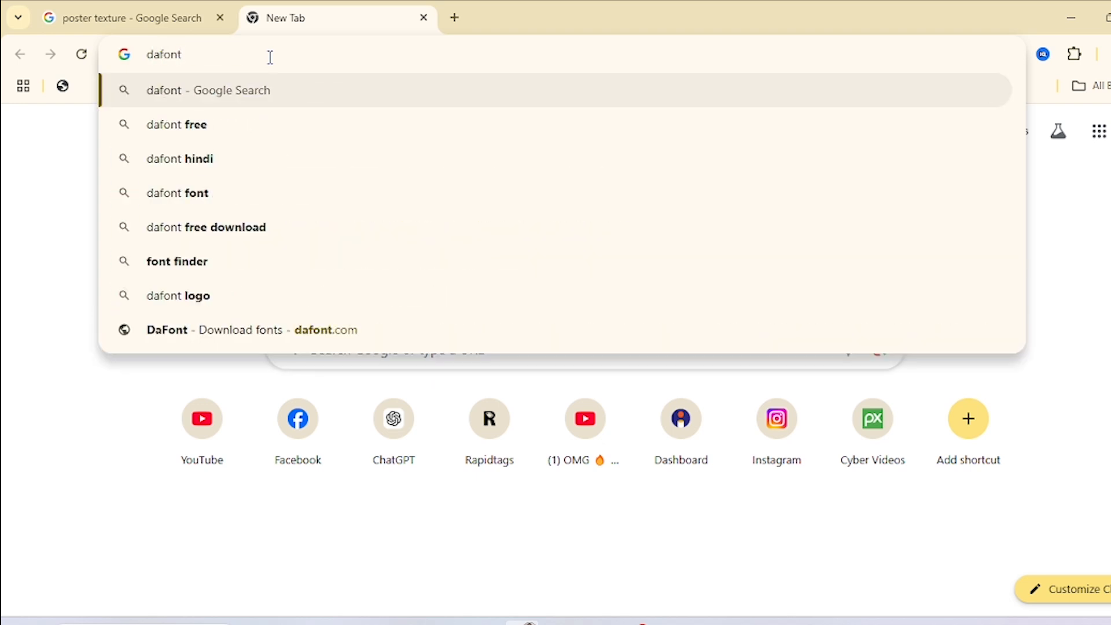
key("Return")
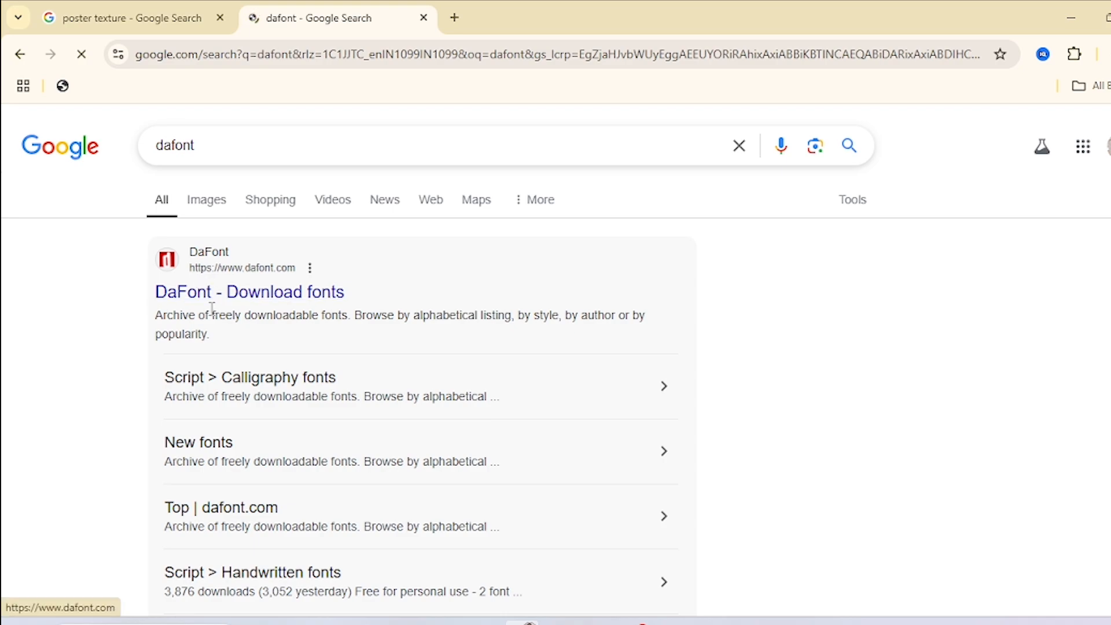
left_click(195, 301)
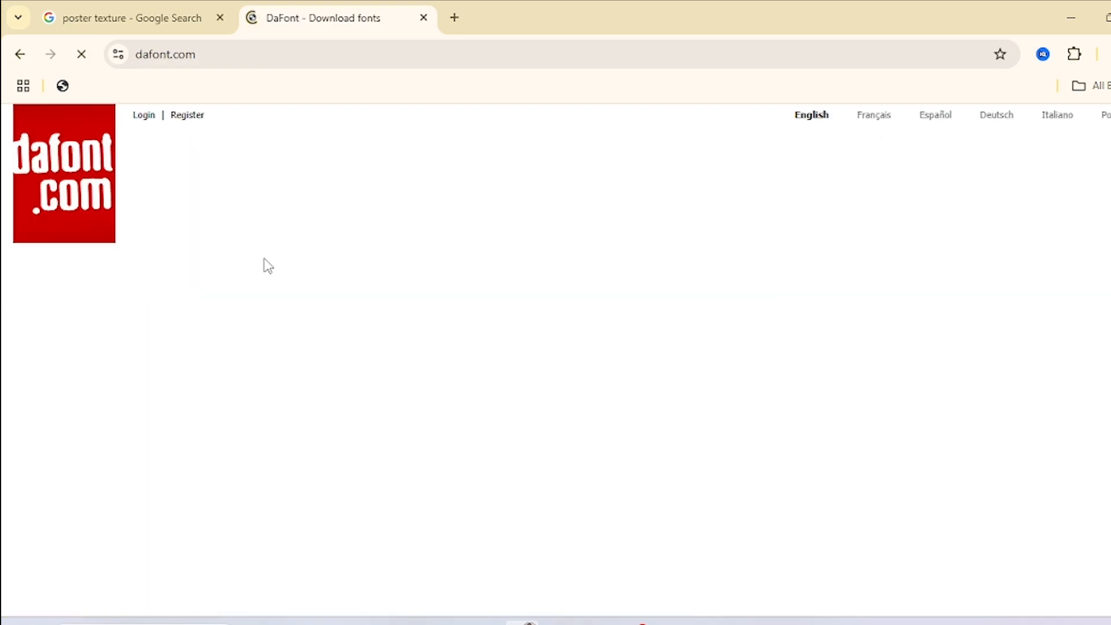
- Look through DaFont's home page with its font categories and recently added fonts, and open the Themes and Forum pages
scroll(386, 428, "down", 10)
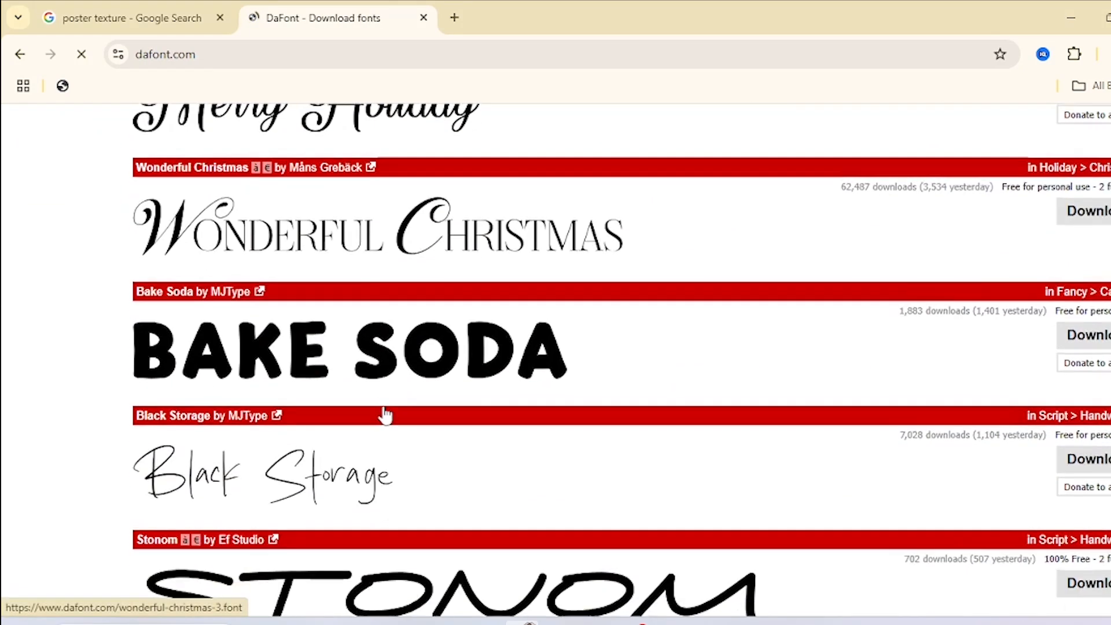
scroll(387, 408, "up", 10)
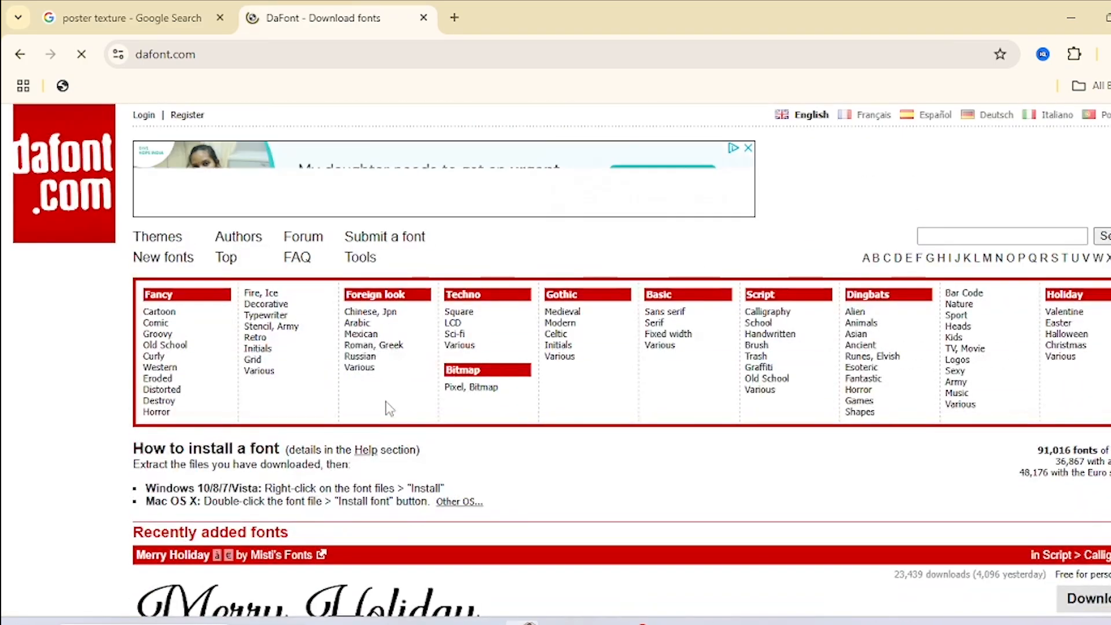
scroll(389, 408, "down", 10)
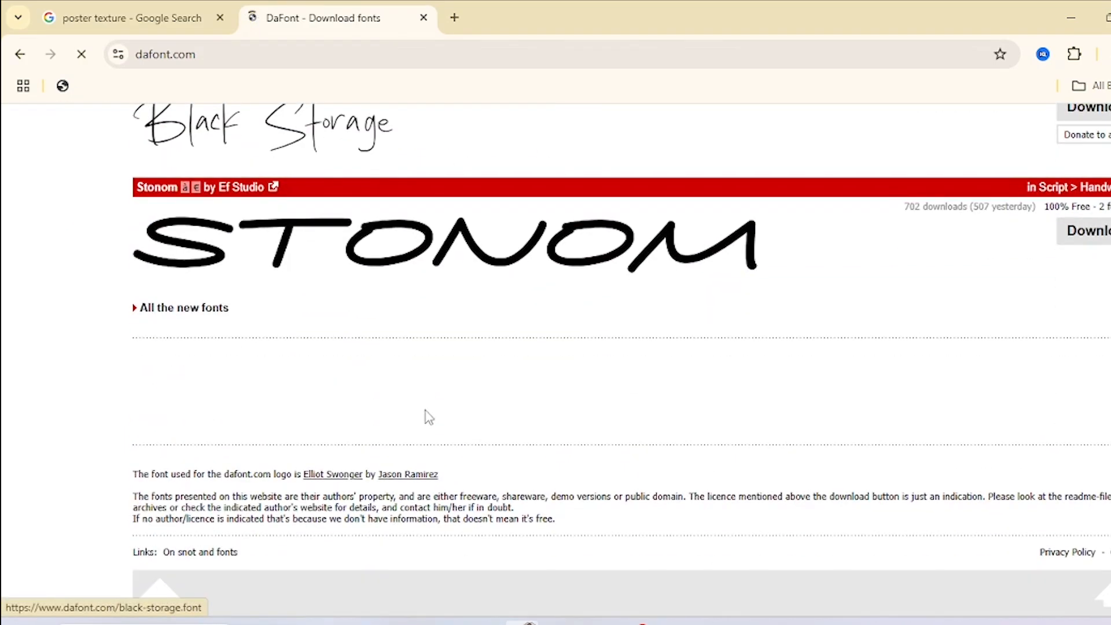
scroll(599, 469, "up", 10)
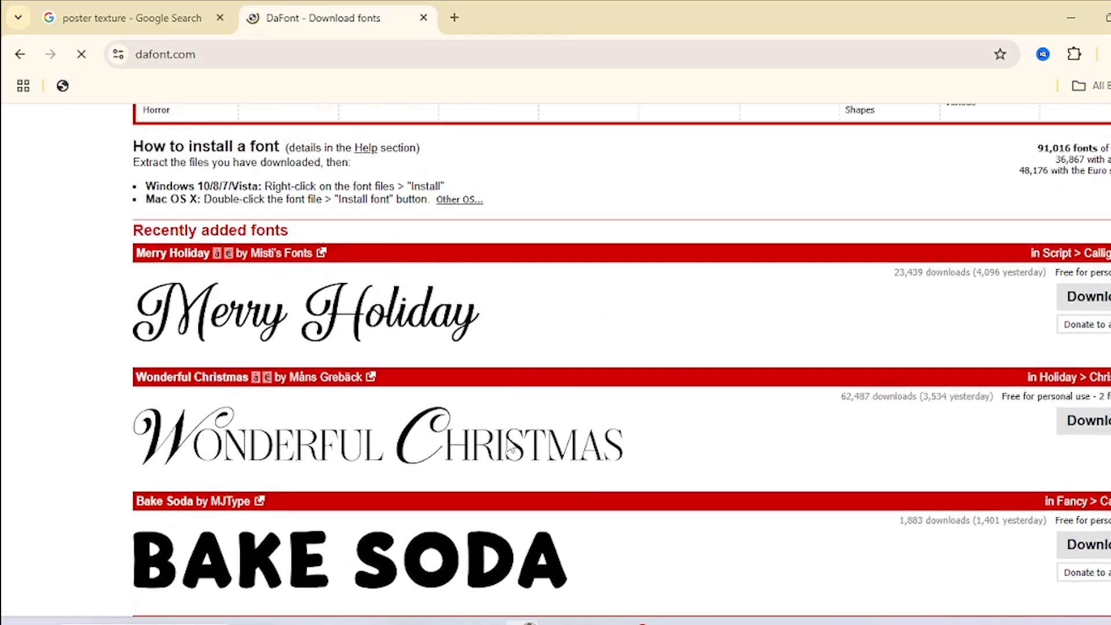
scroll(596, 426, "up", 3)
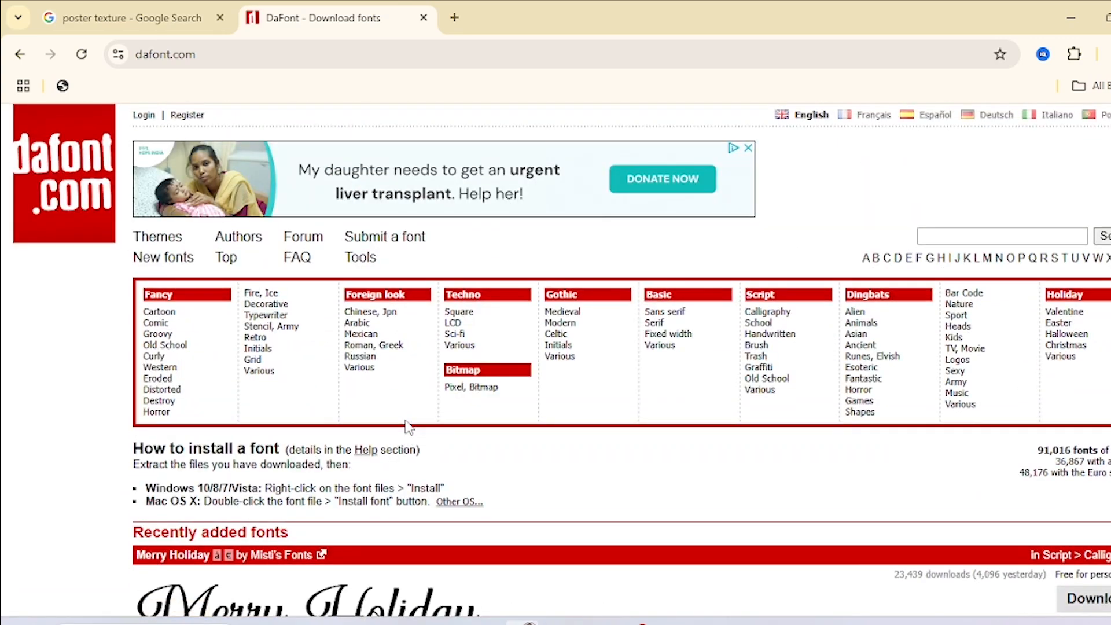
left_click(152, 242)
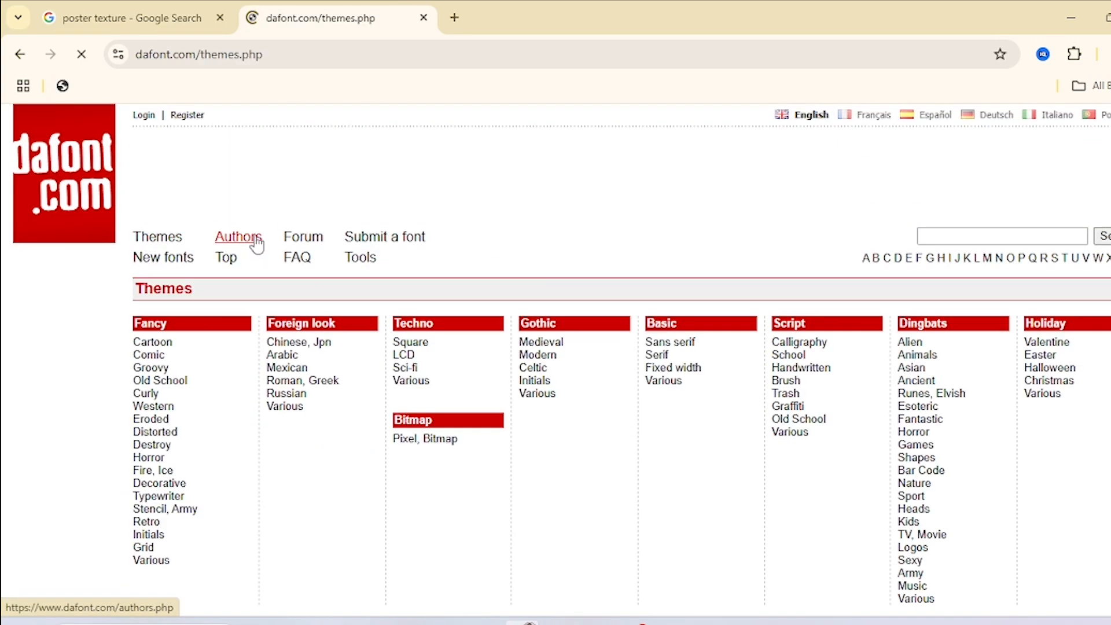
left_click(303, 238)
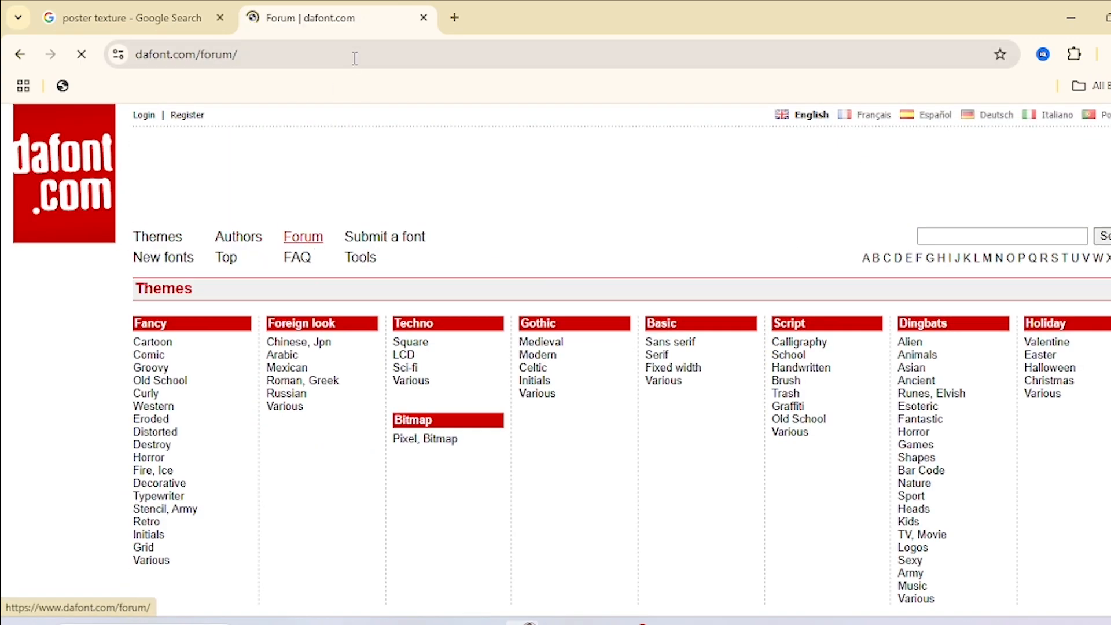
- Search Google for "abstrack font" in another new tab, and open the Abstract Fonts site
left_click(455, 18)
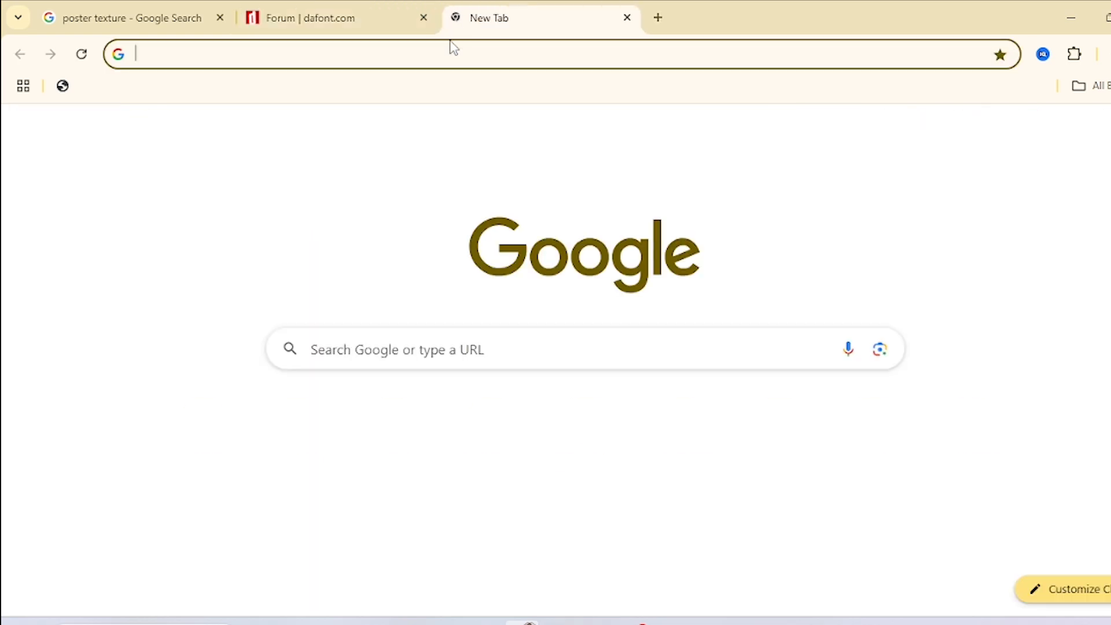
type("abs")
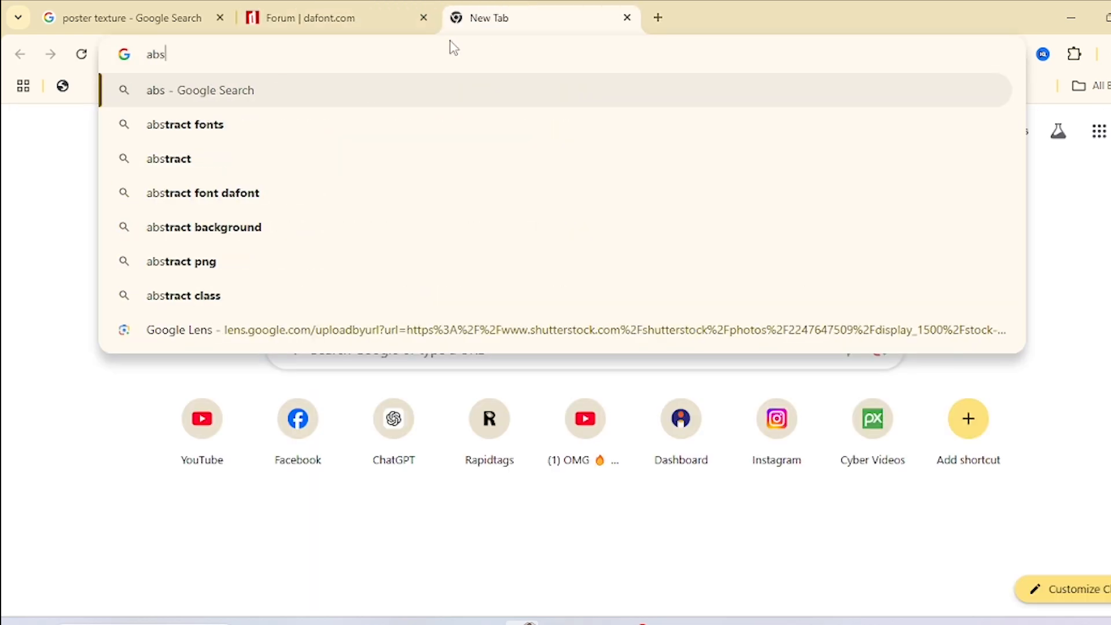
type("tra")
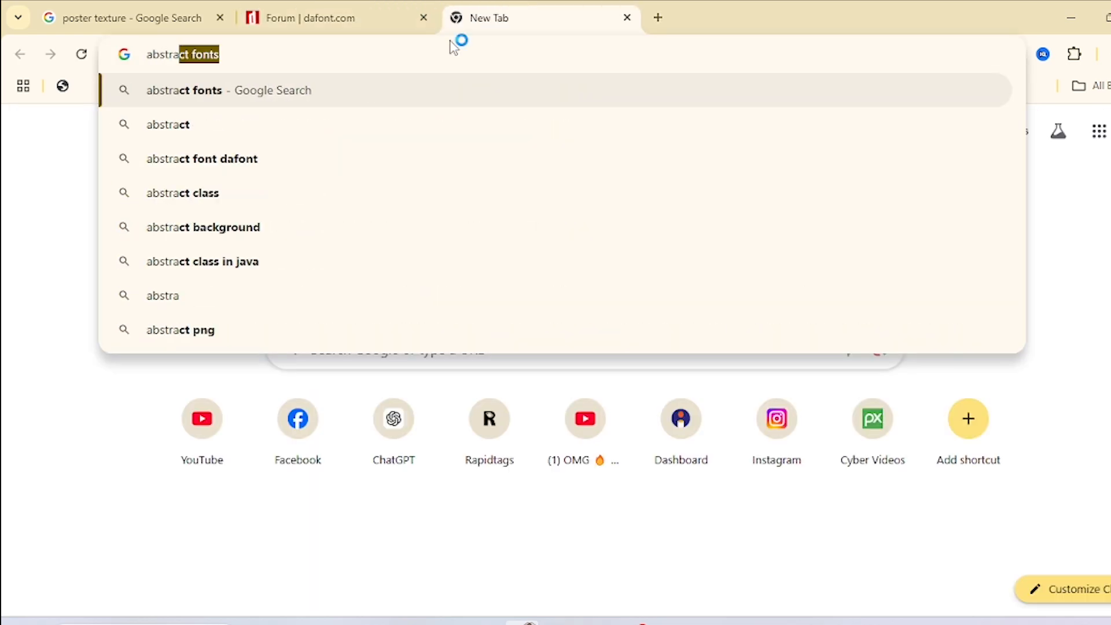
type("ckt")
key("BackSpace")
type("font")
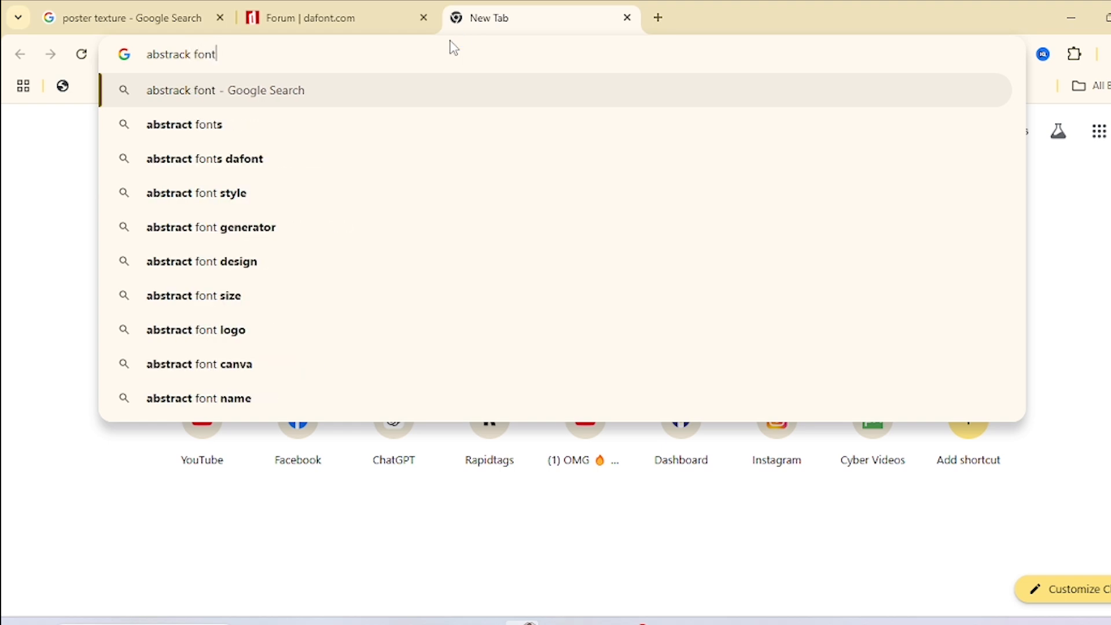
key("Return")
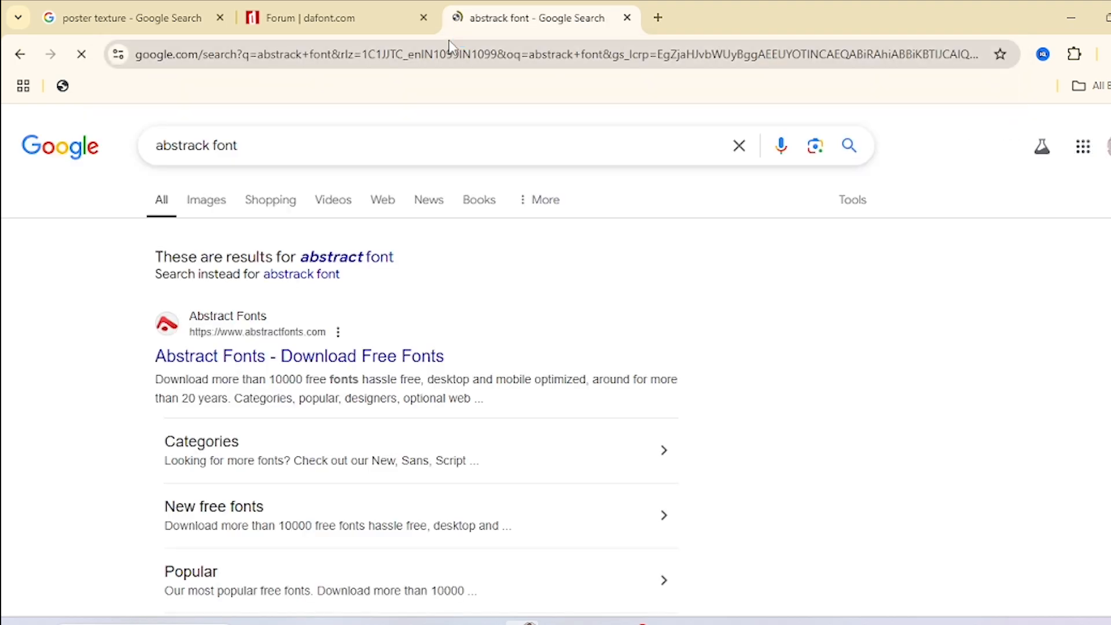
left_click(248, 328)
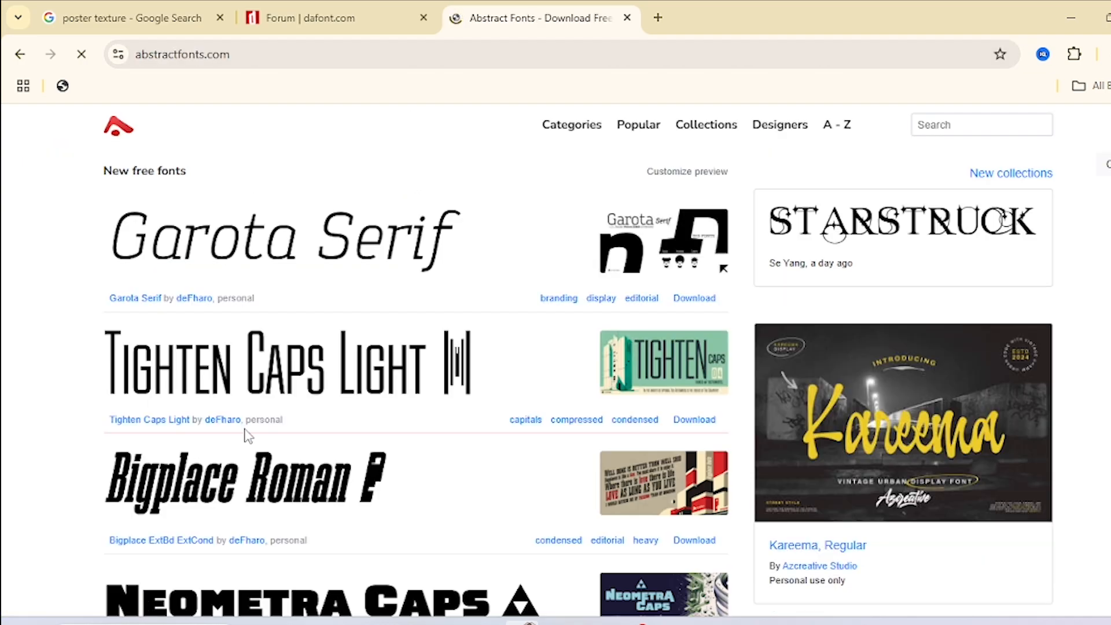
- Look over the new free fonts on Abstract Fonts, search the site for "computer", and look through the matching fonts
scroll(245, 432, "down", 4)
scroll(408, 417, "up", 3)
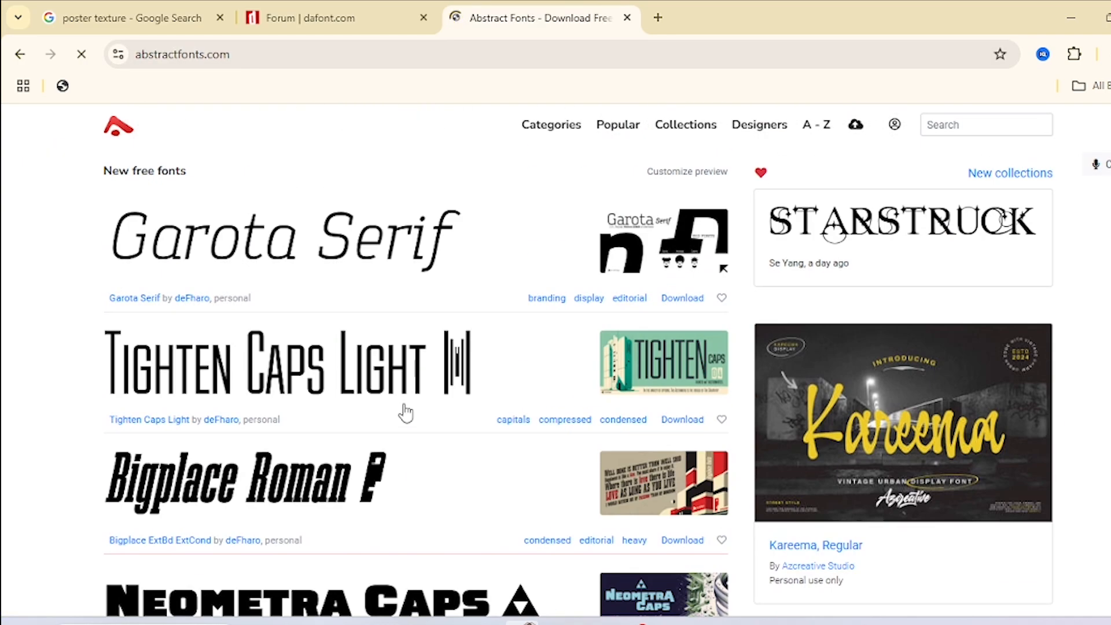
scroll(349, 403, "down", 5)
scroll(349, 403, "up", 5)
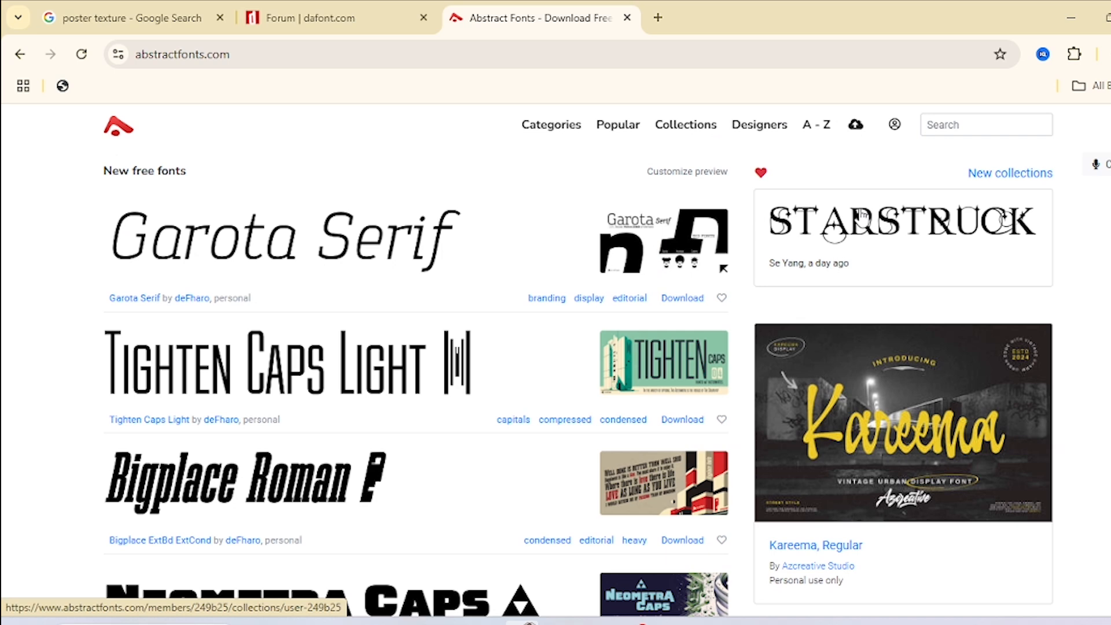
left_click(952, 125)
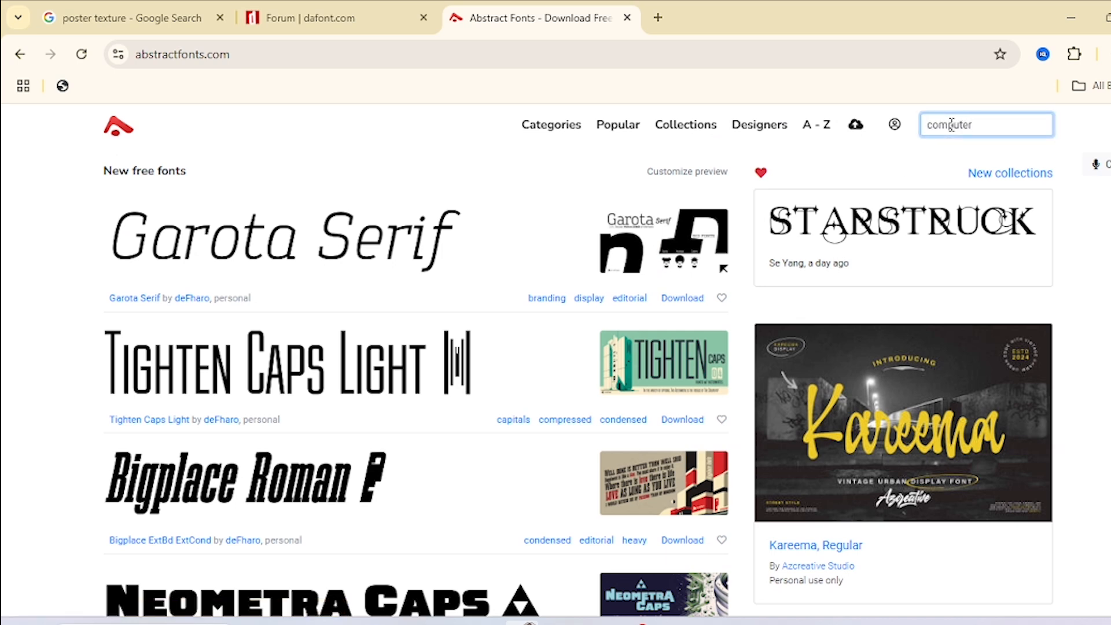
key("Return")
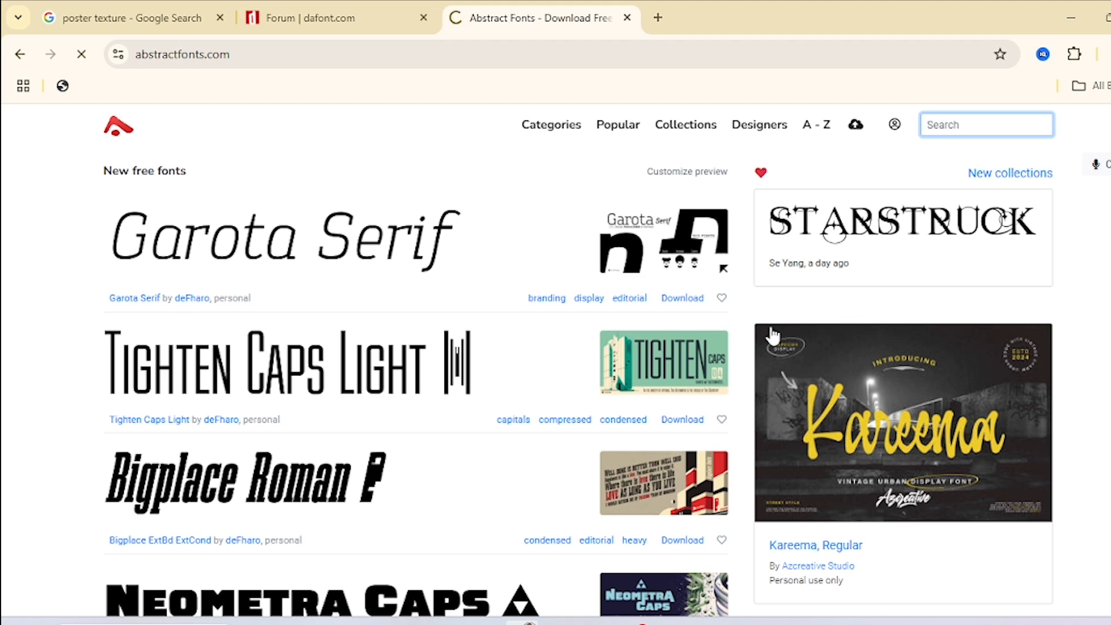
scroll(262, 373, "down", 5)
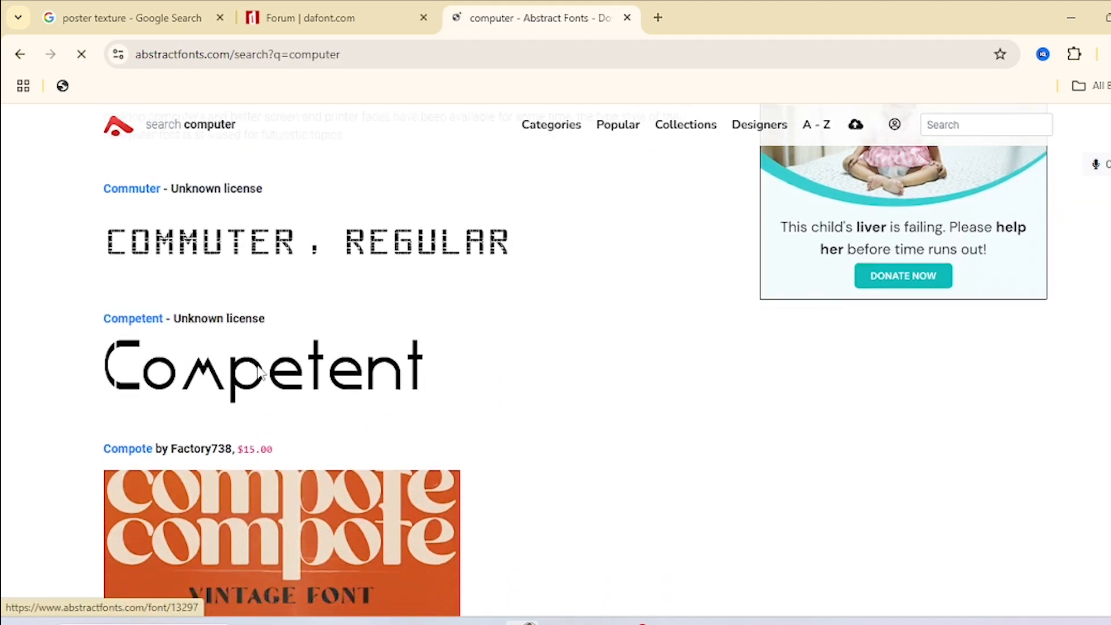
scroll(262, 373, "down", 2)
- Search Abstract Fonts for "COMPUTER" and examine the font previews and licences down the results page
left_click(980, 125)
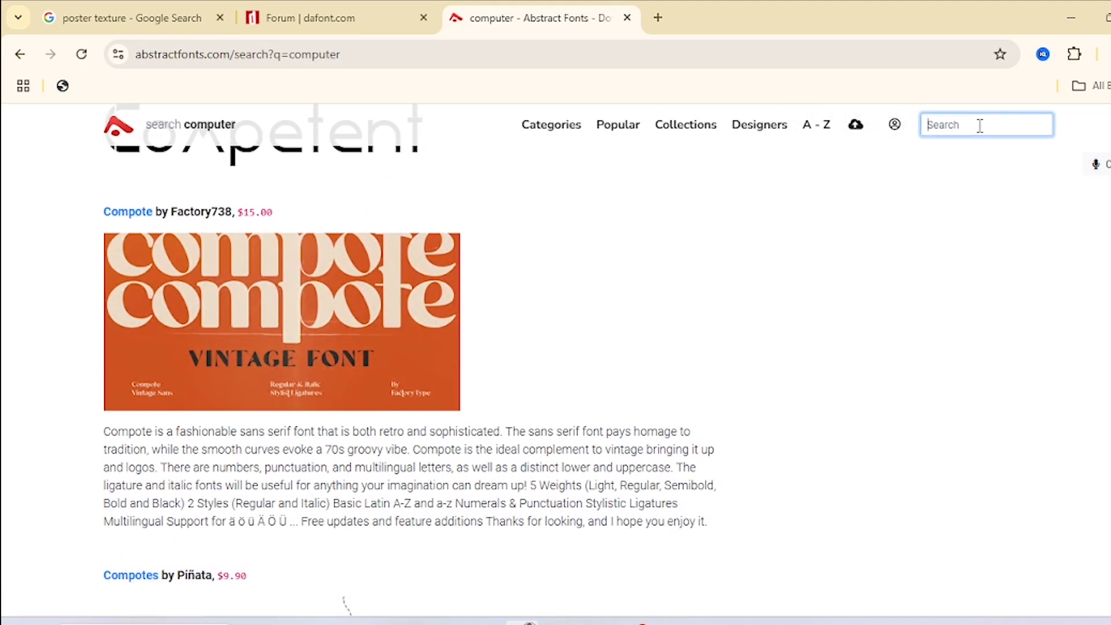
type("COMPUTER")
key("Return")
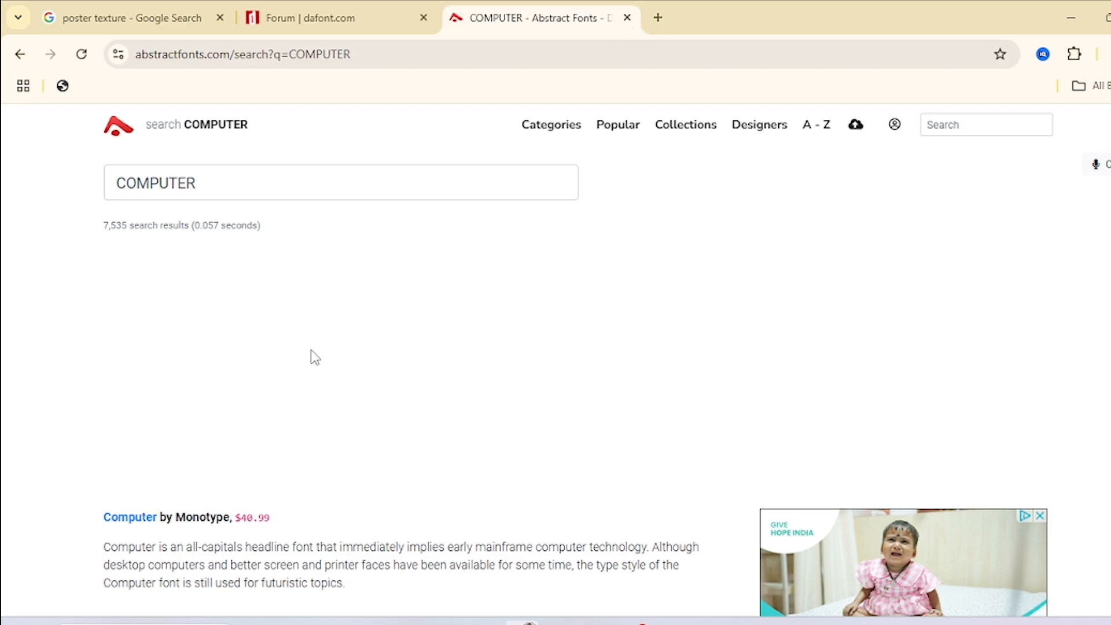
scroll(590, 377, "down", 20)
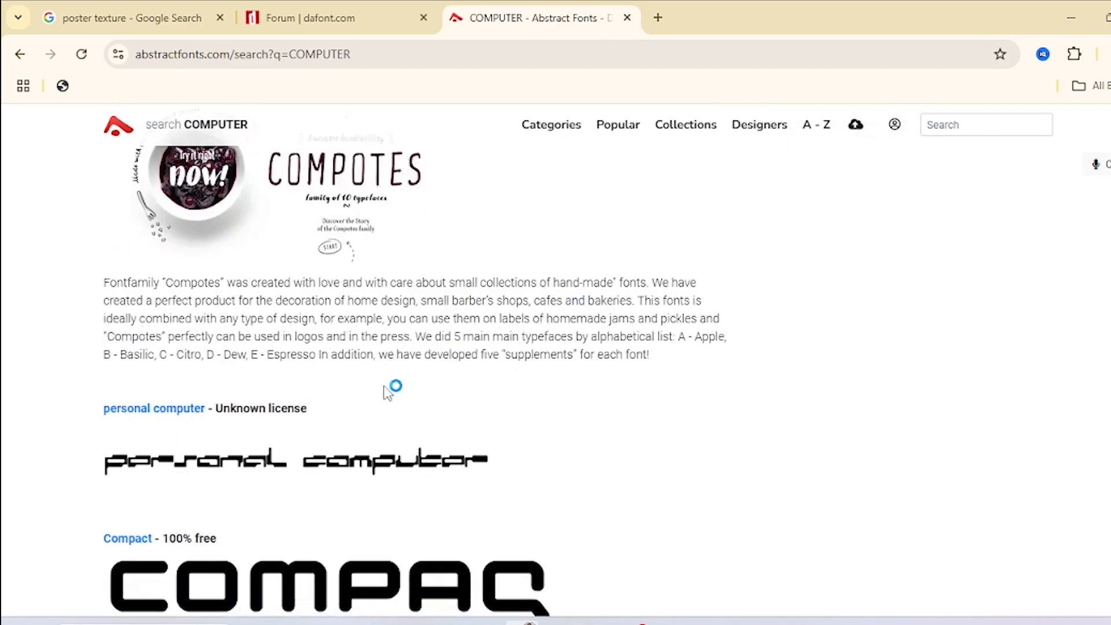
scroll(386, 394, "down", 20)
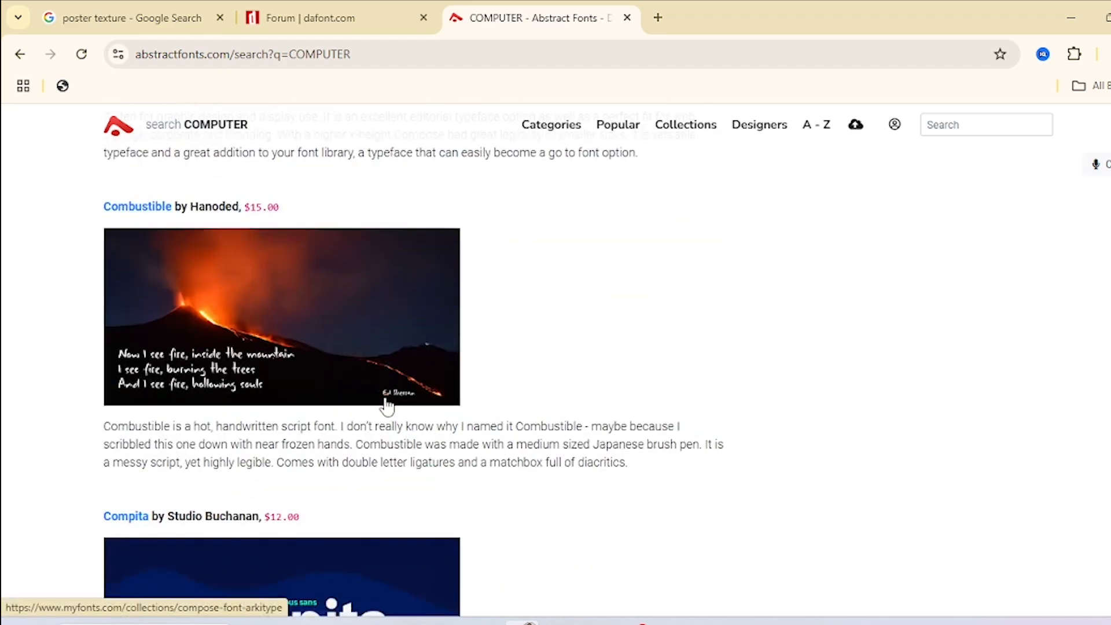
scroll(387, 408, "down", 20)
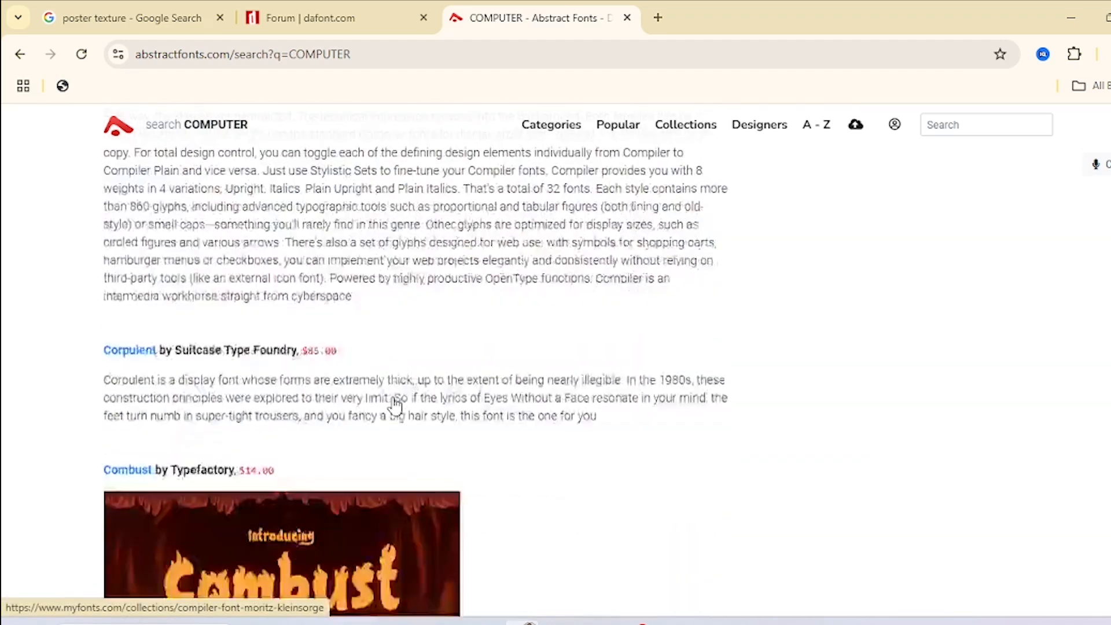
scroll(393, 406, "up", 3)
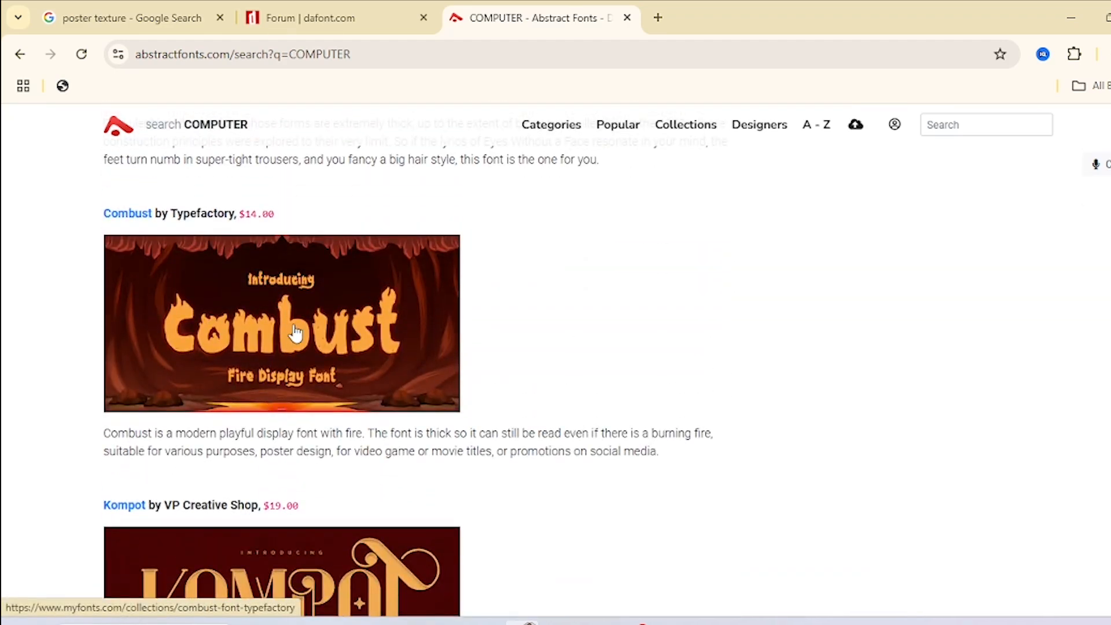
scroll(298, 318, "down", 11)
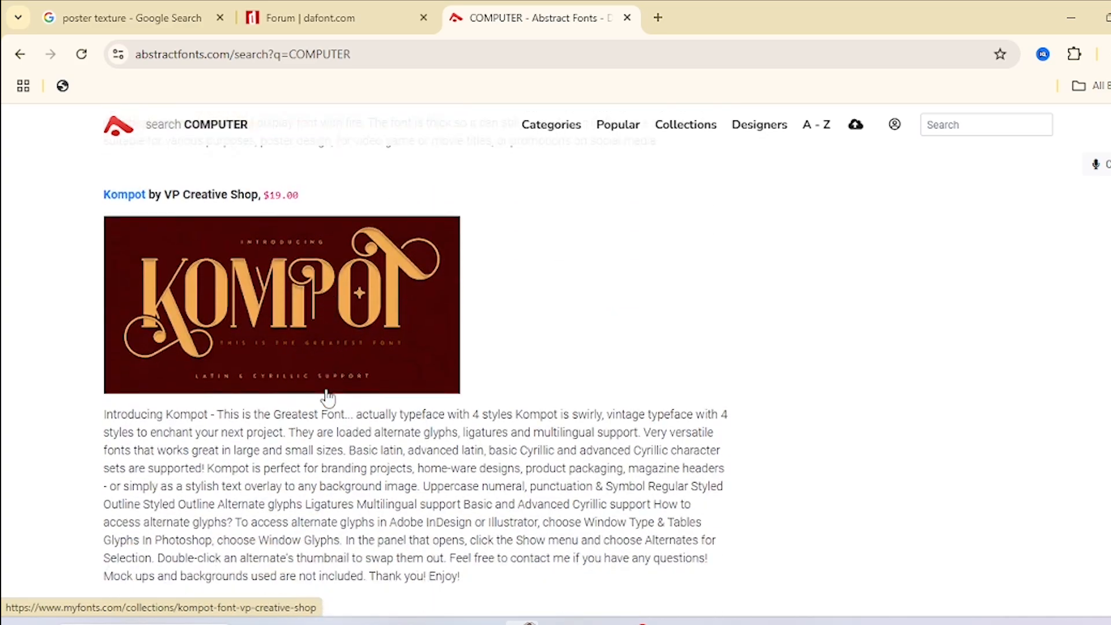
scroll(311, 400, "down", 15)
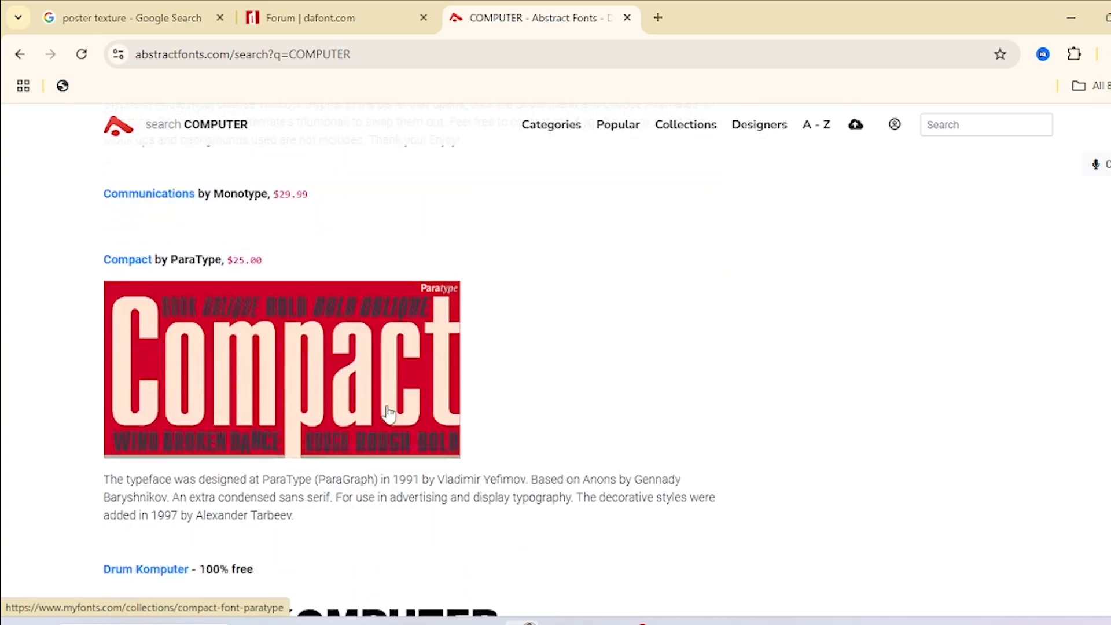
scroll(314, 382, "down", 20)
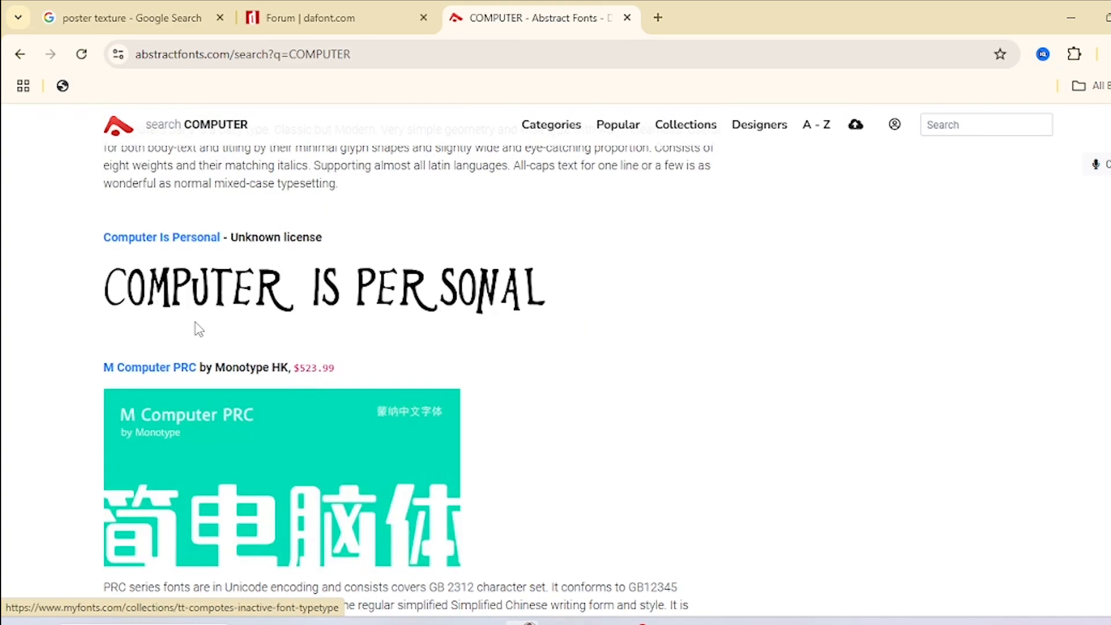
scroll(404, 406, "up", 10)
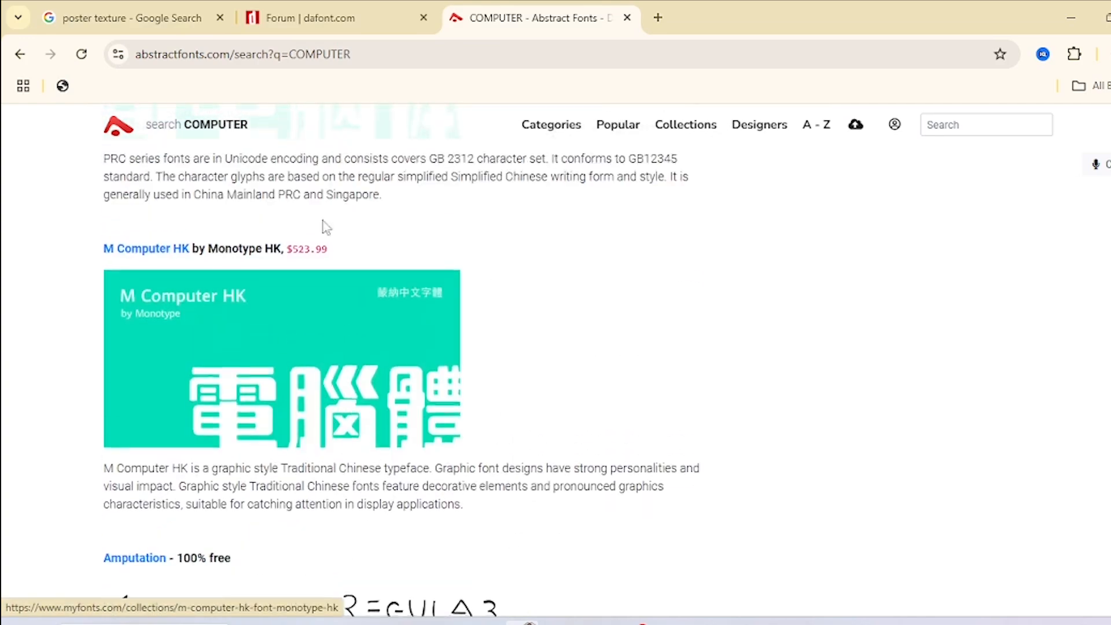
- Look over the open DaFont forum page and go back to the Google results for "poster texture"
left_click(322, 17)
scroll(284, 526, "down", 4)
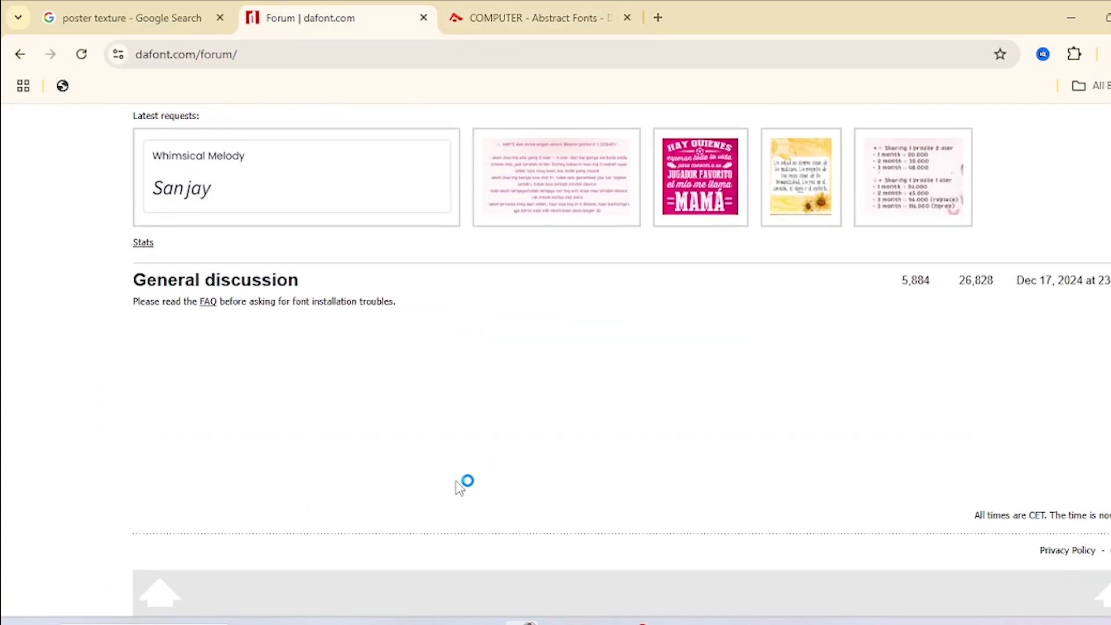
scroll(257, 359, "up", 5)
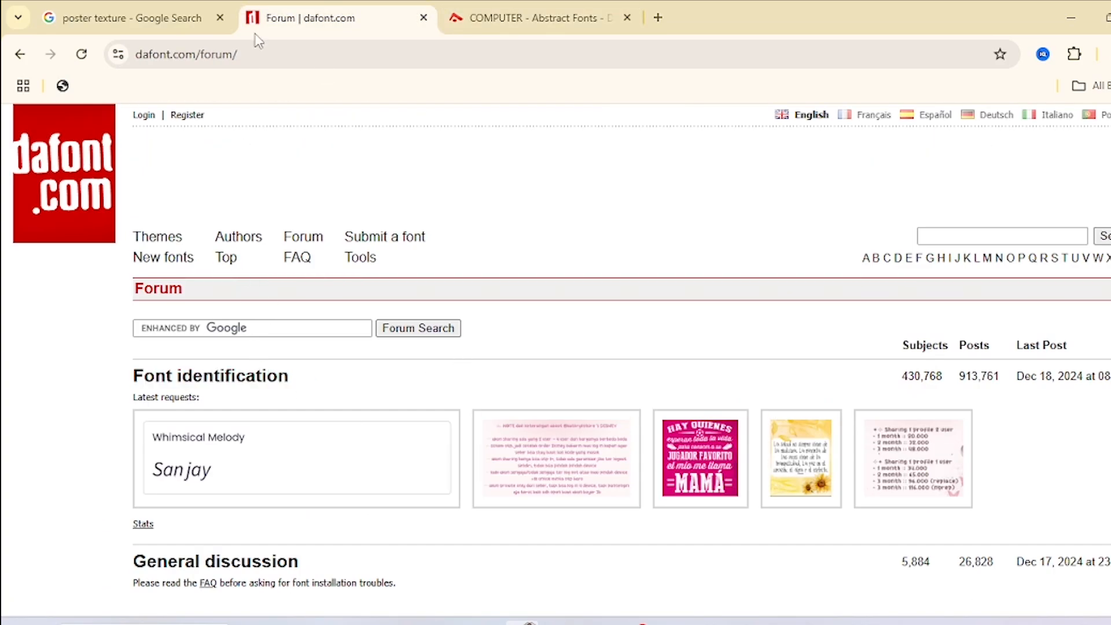
left_click(130, 18)
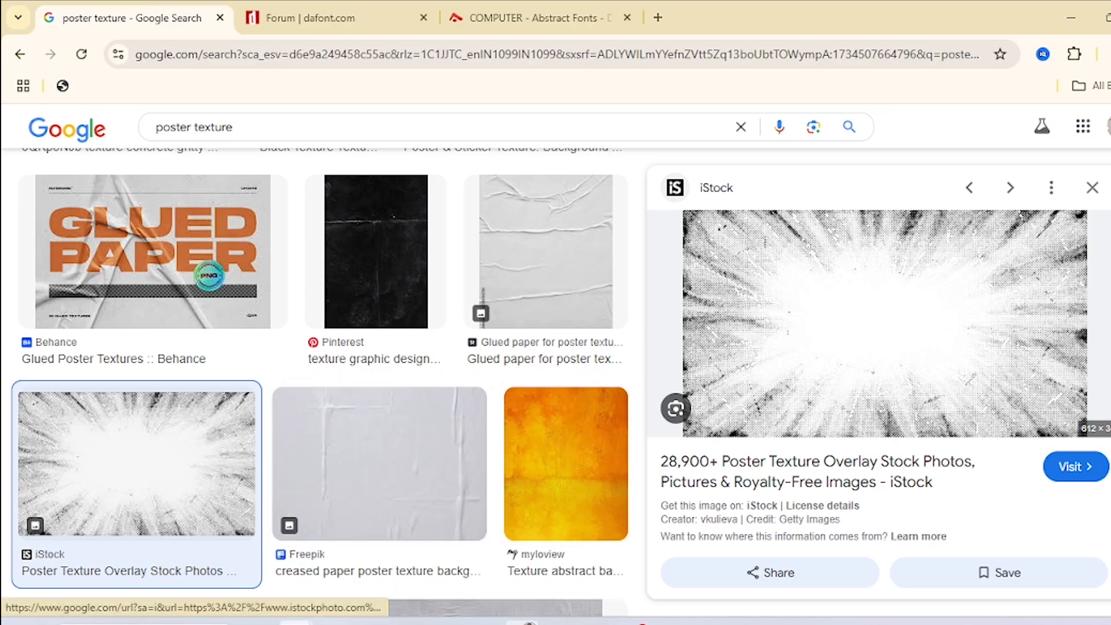
- Switch to Photoshop, reposition the poster's window, and add a text box reading "COMPUTER WALLAH" across the top of the poster
mouse_move(294, 622)
left_click(405, 570)
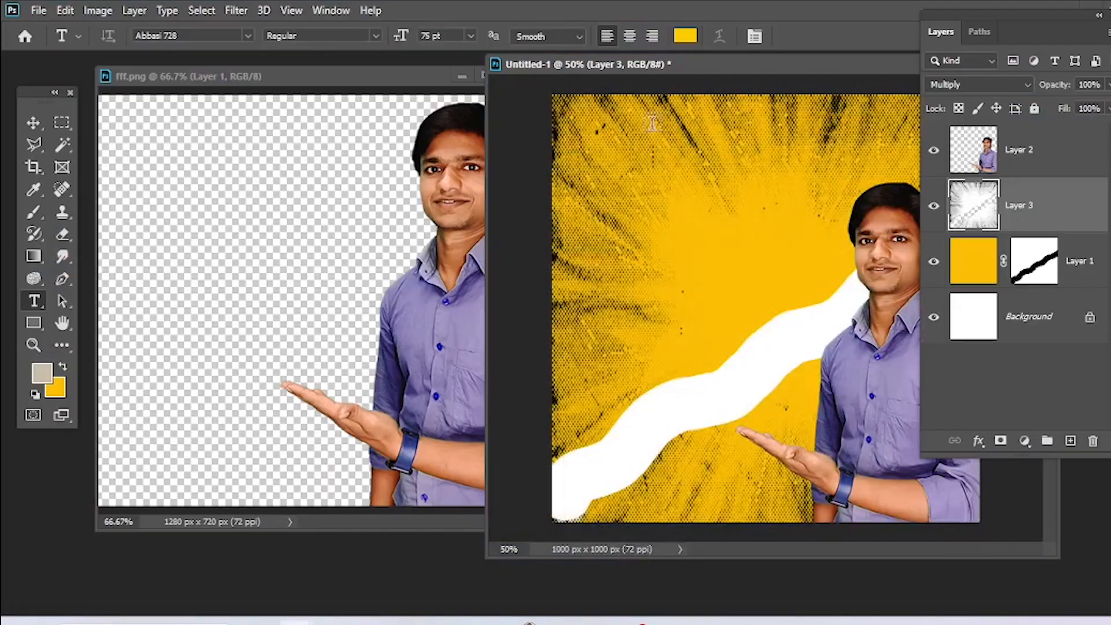
left_click_drag(684, 70, 326, 58)
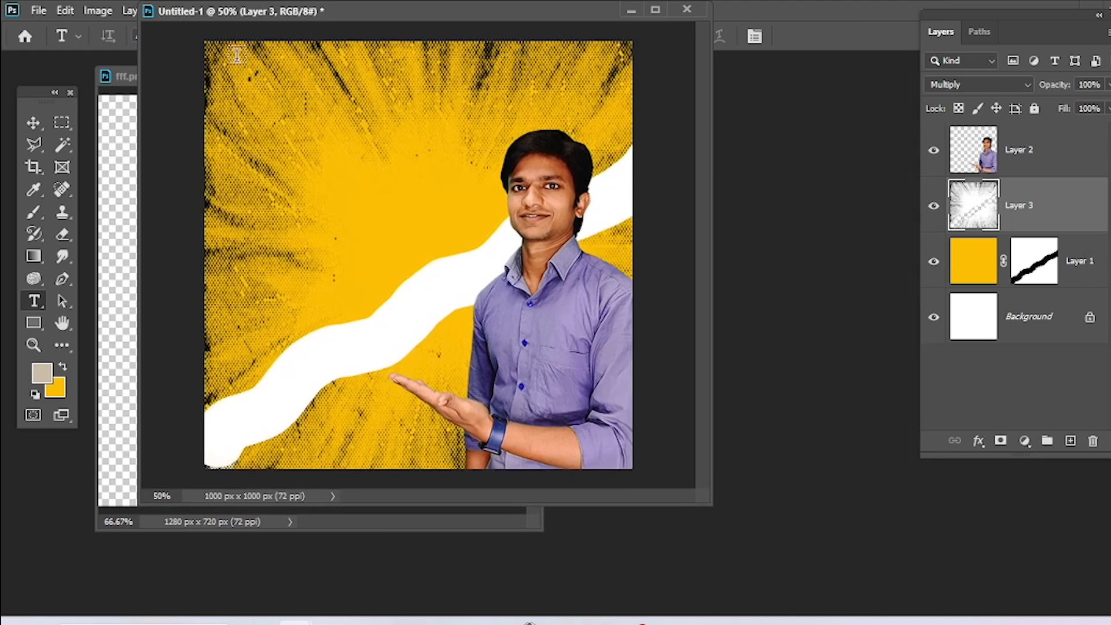
left_click_drag(237, 58, 614, 129)
left_click_drag(441, 12, 517, 198)
key("BackSpace")
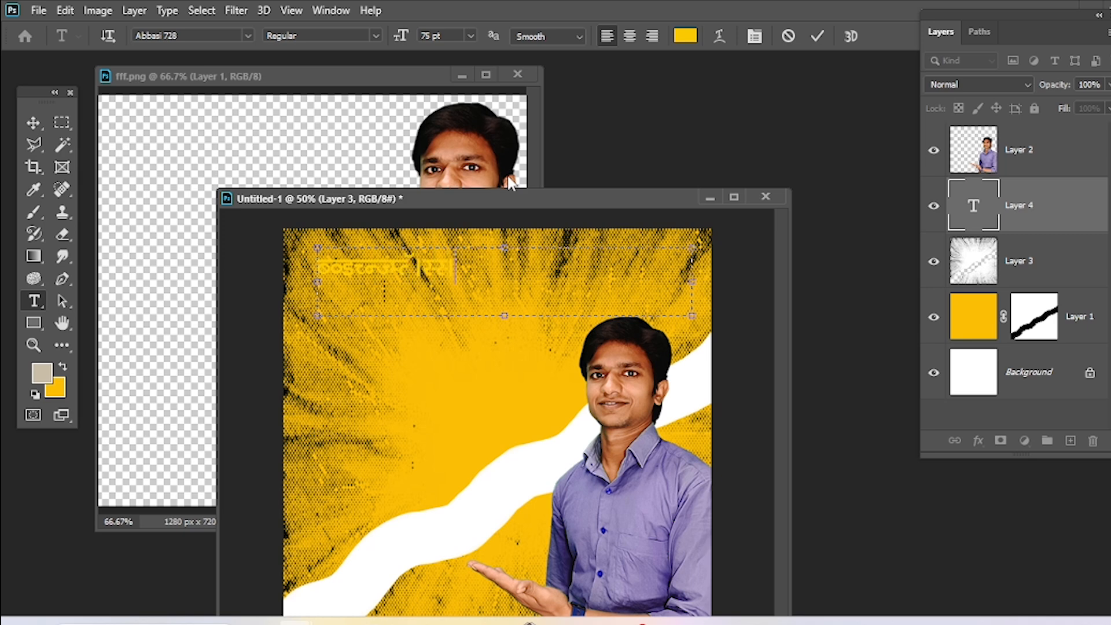
- Set the font of the whole COMPUTER WALLAH text to Berlin Sans FB Demi
key("ctrl+a")
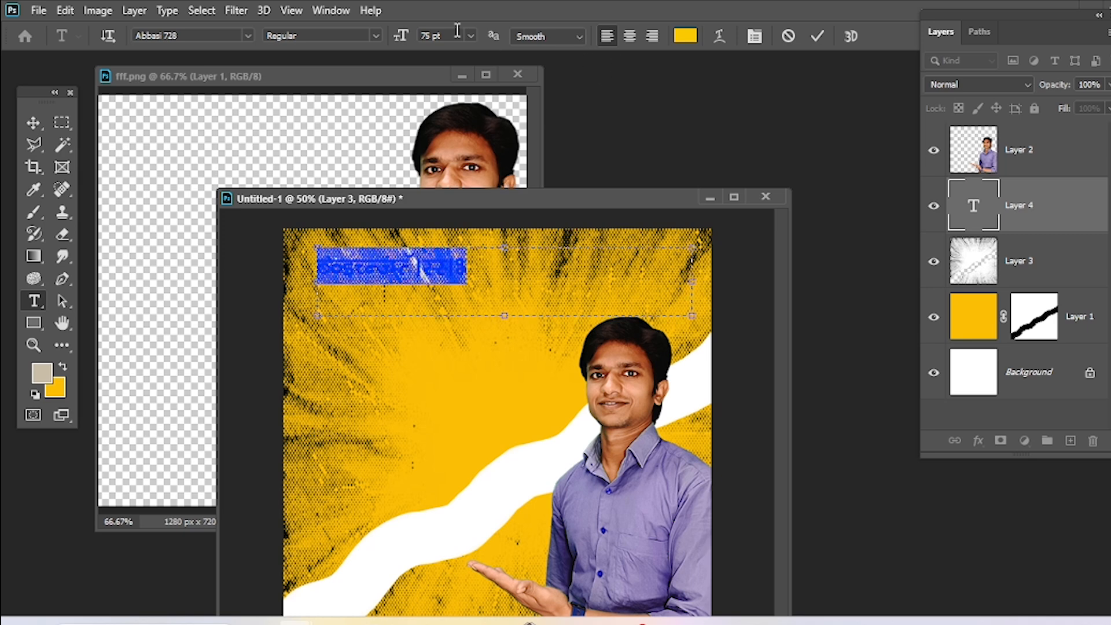
left_click(247, 35)
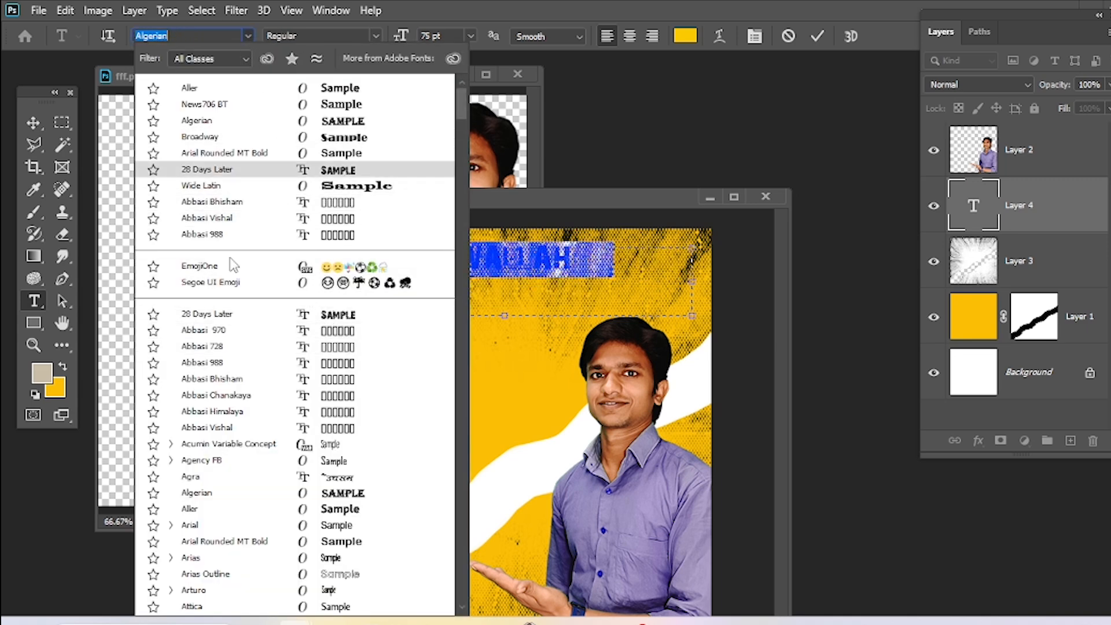
scroll(278, 463, "down", 3)
scroll(290, 463, "down", 4)
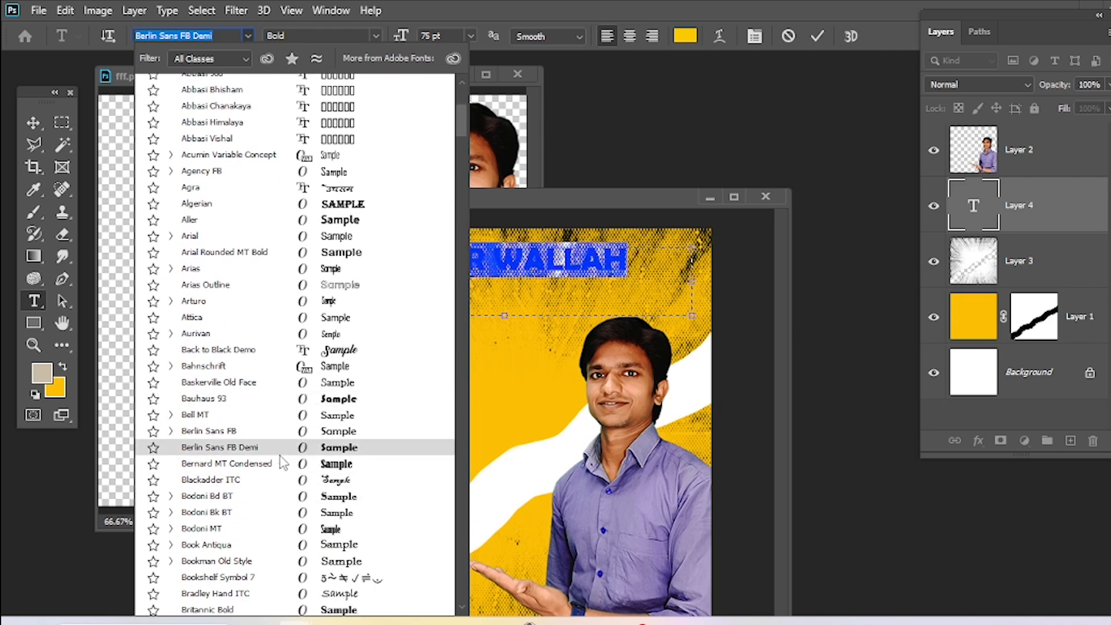
left_click(278, 454)
left_click(455, 296)
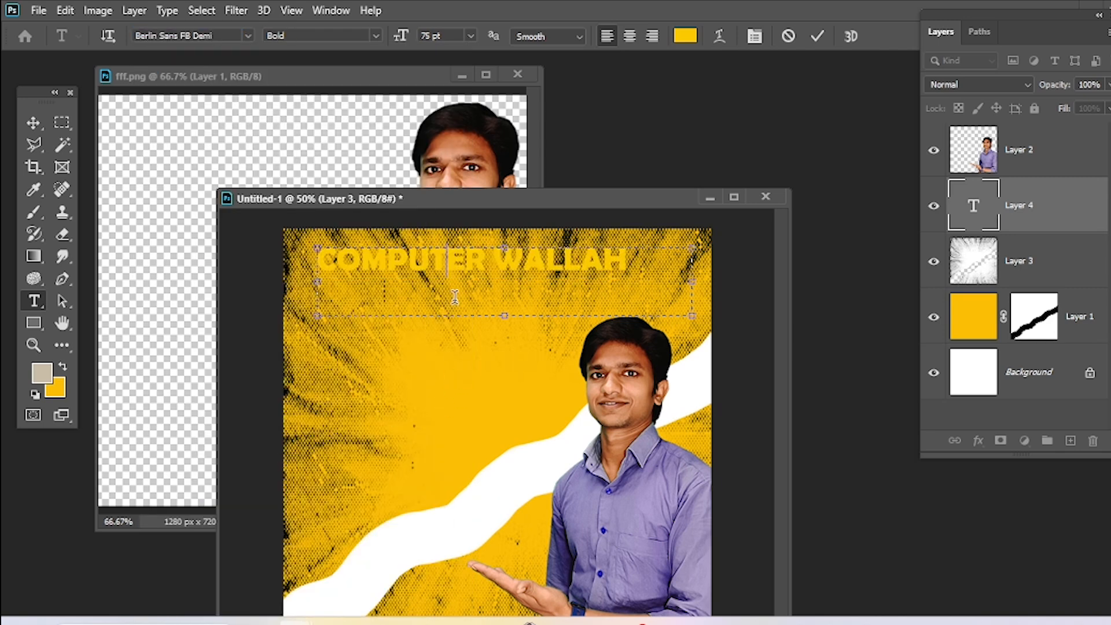
- Try white, near-black and red on the COMPUTER WALLAH text, and set its colour to black
left_click_drag(630, 258, 186, 231)
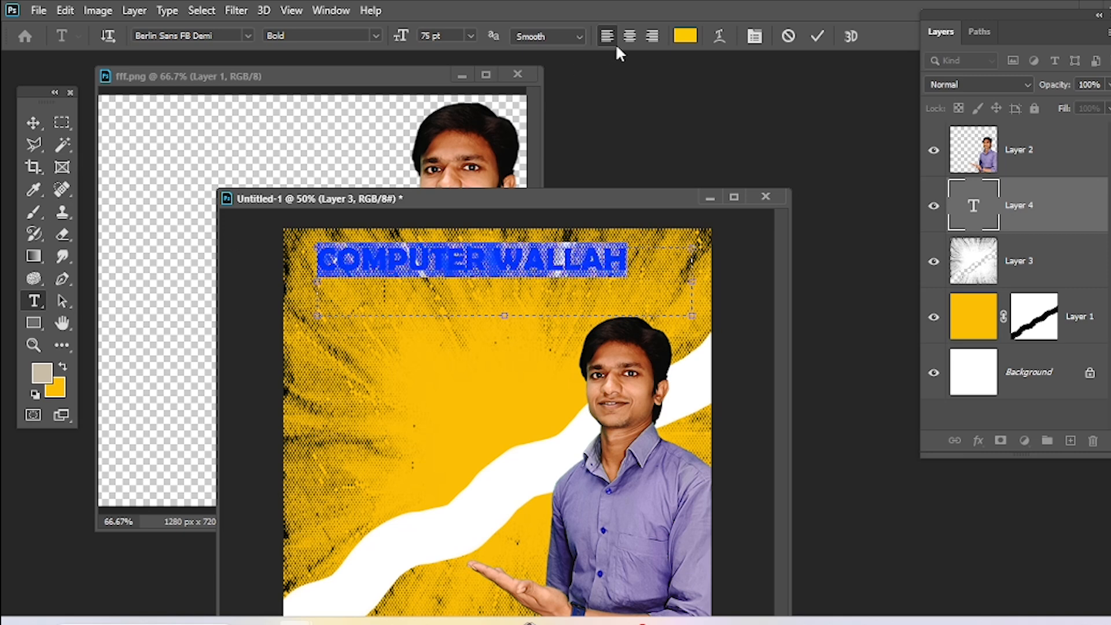
left_click(686, 36)
left_click(671, 306)
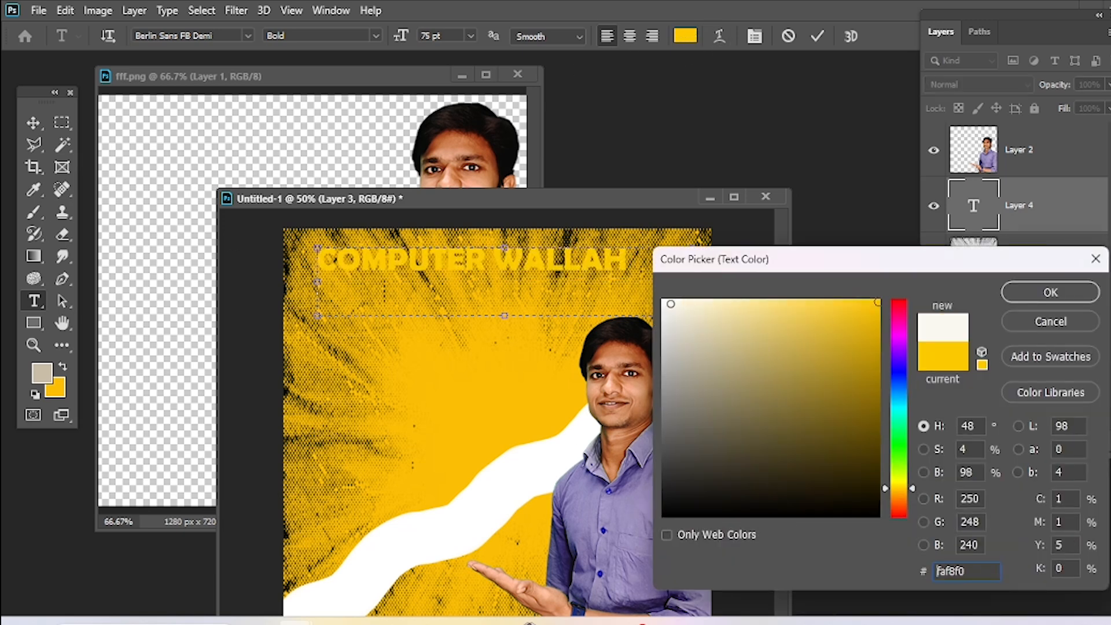
left_click(665, 303)
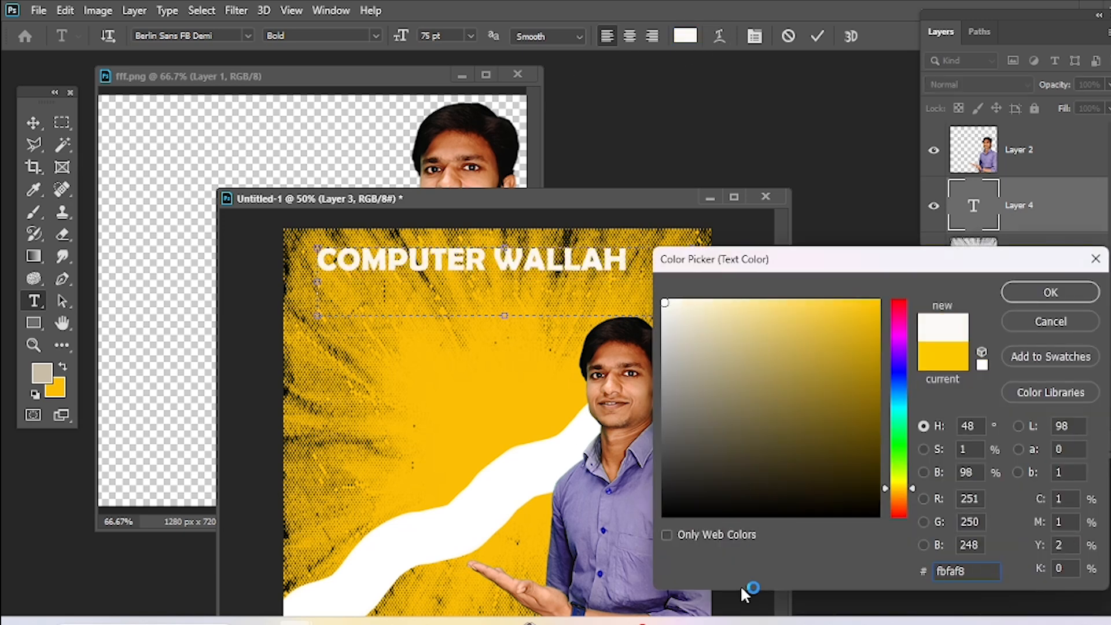
left_click(673, 511)
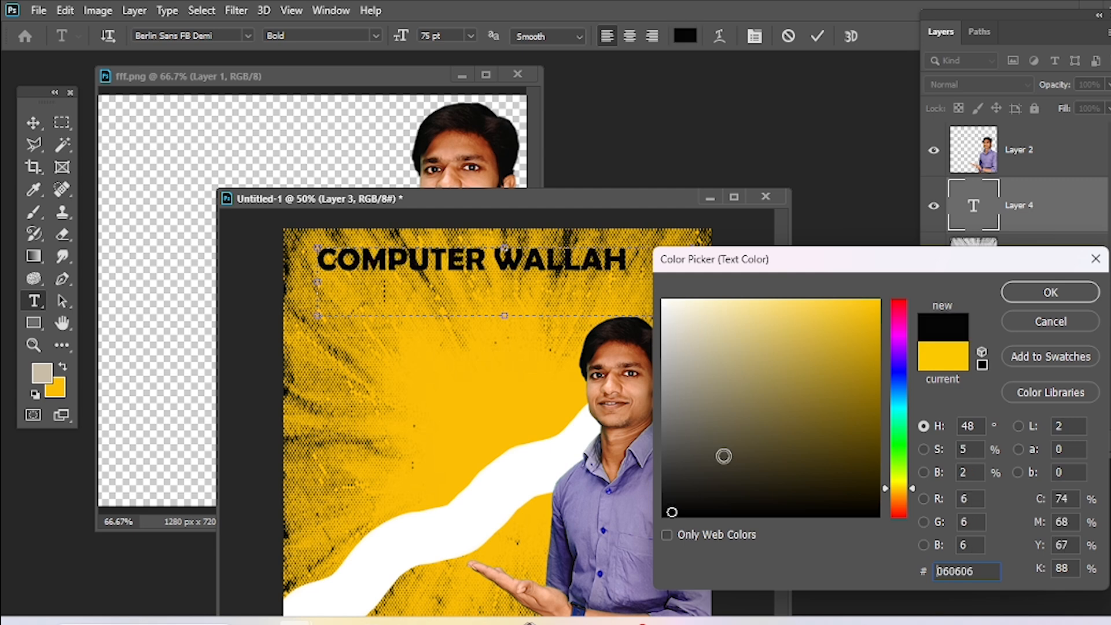
left_click(898, 311)
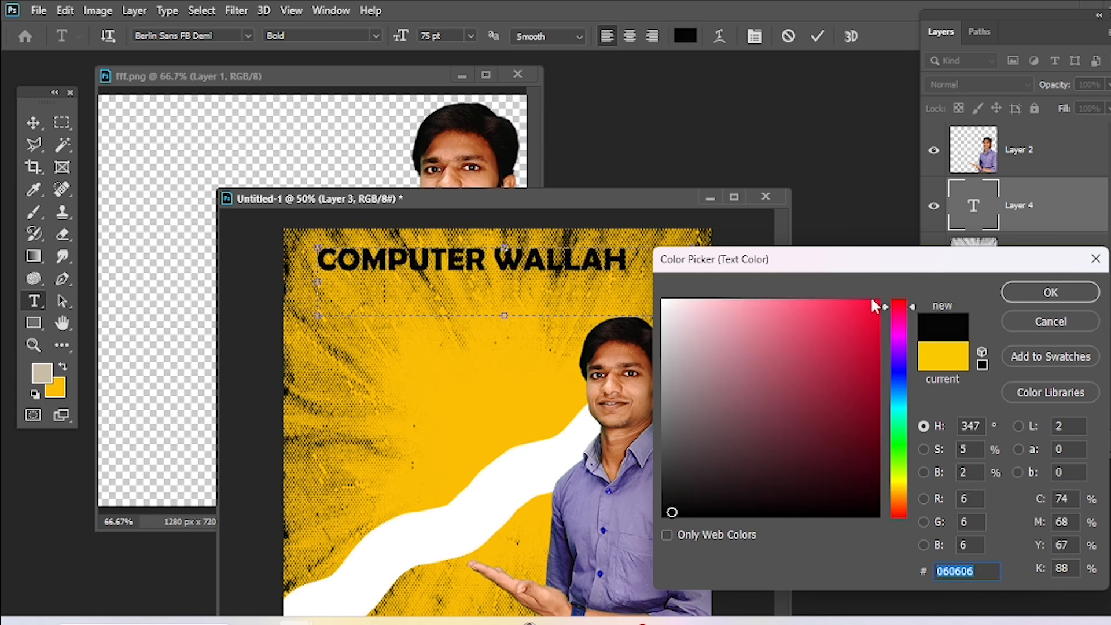
left_click(877, 306)
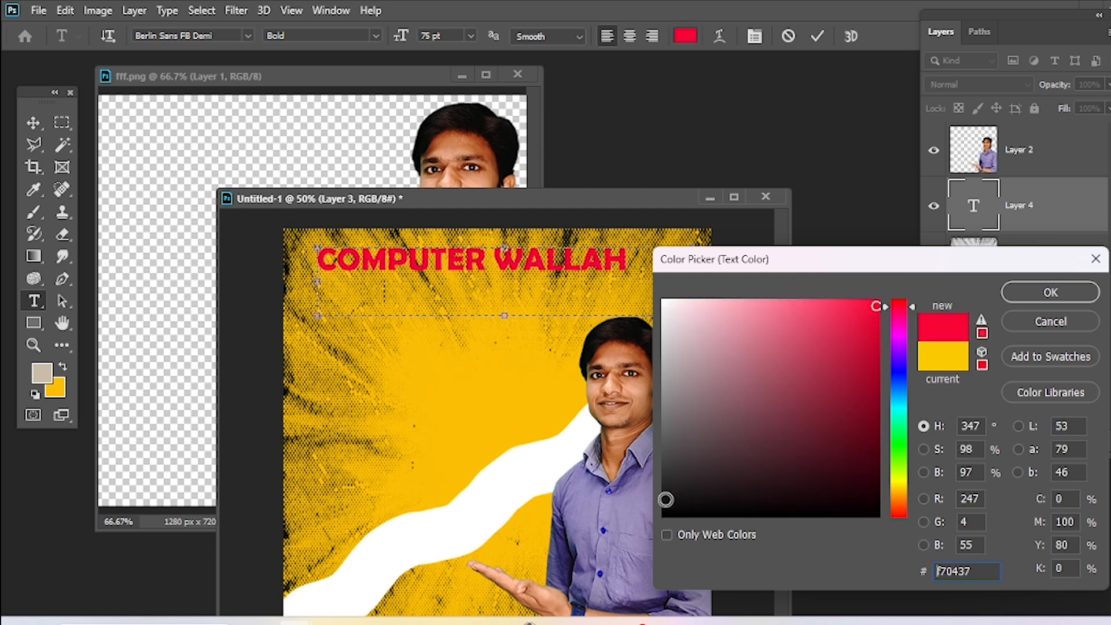
left_click(665, 516)
left_click(1050, 293)
- Scale the heading's text box to a font size of 96.84 pt and remove the word "WALLAH" from it
left_click(624, 300)
left_click_drag(695, 315, 670, 335)
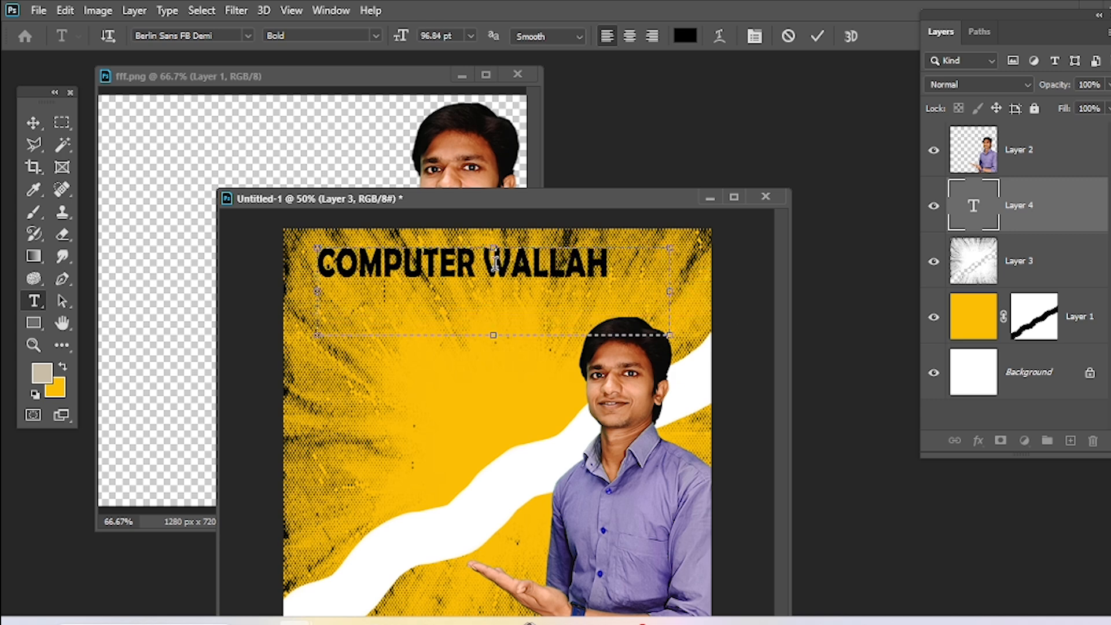
left_click_drag(495, 261, 639, 266)
key("BackSpace")
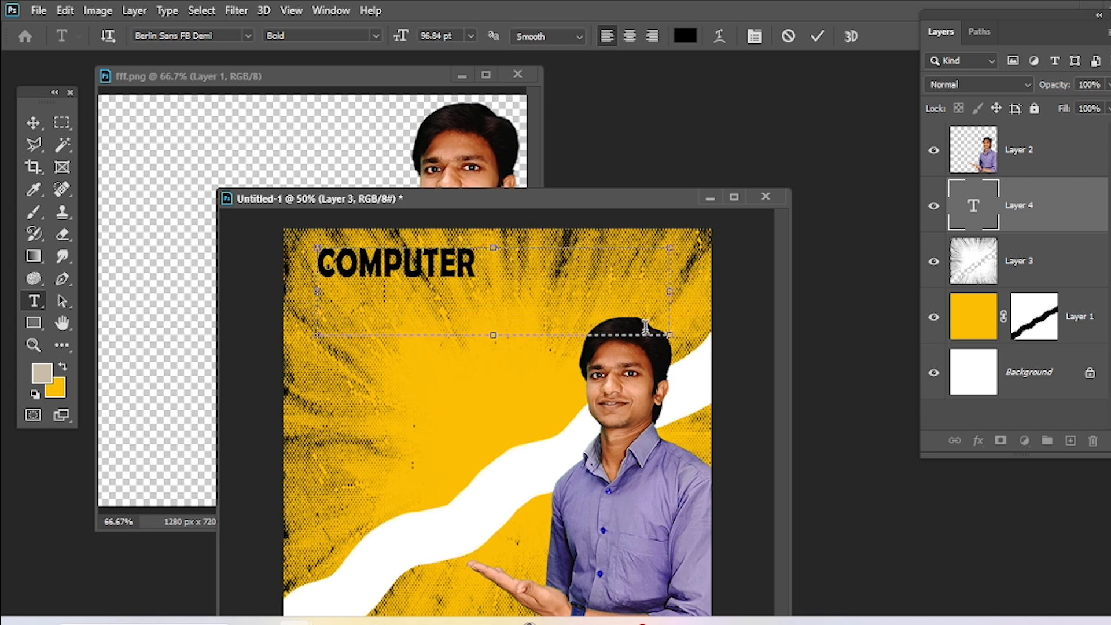
- Enlarge the word COMPUTER to 212.12 pt and place it against the poster's left edge, slightly below the top edge
left_click_drag(670, 336, 643, 328)
left_click_drag(562, 296, 533, 270)
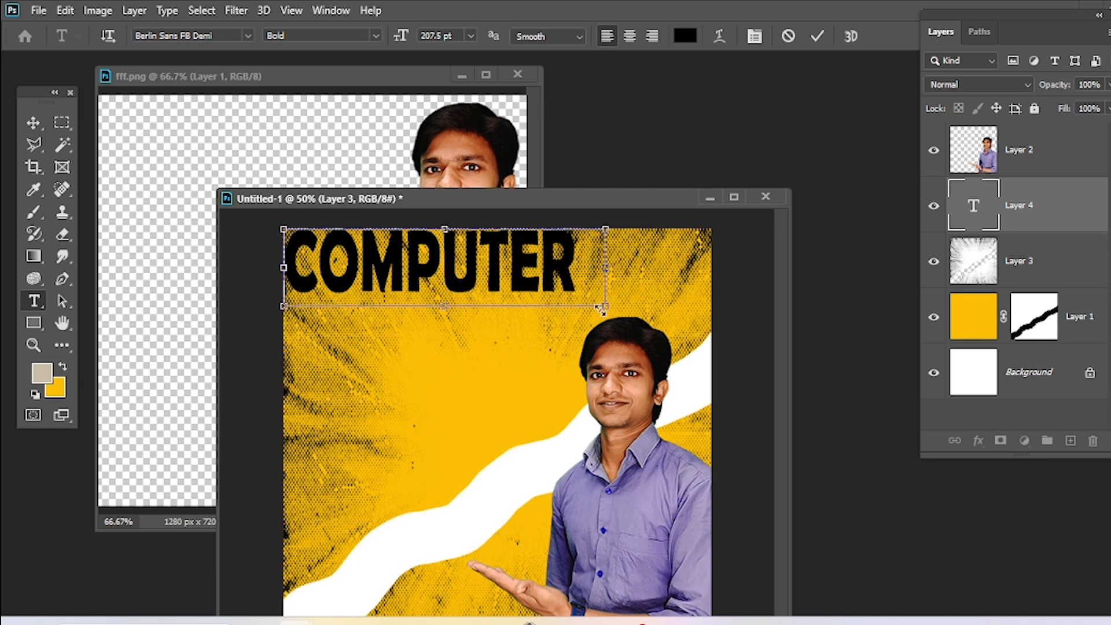
mouse_move(608, 309)
left_mouse_down()
mouse_move(599, 317)
mouse_move(600, 308)
left_mouse_up()
left_click_drag(539, 279, 540, 287)
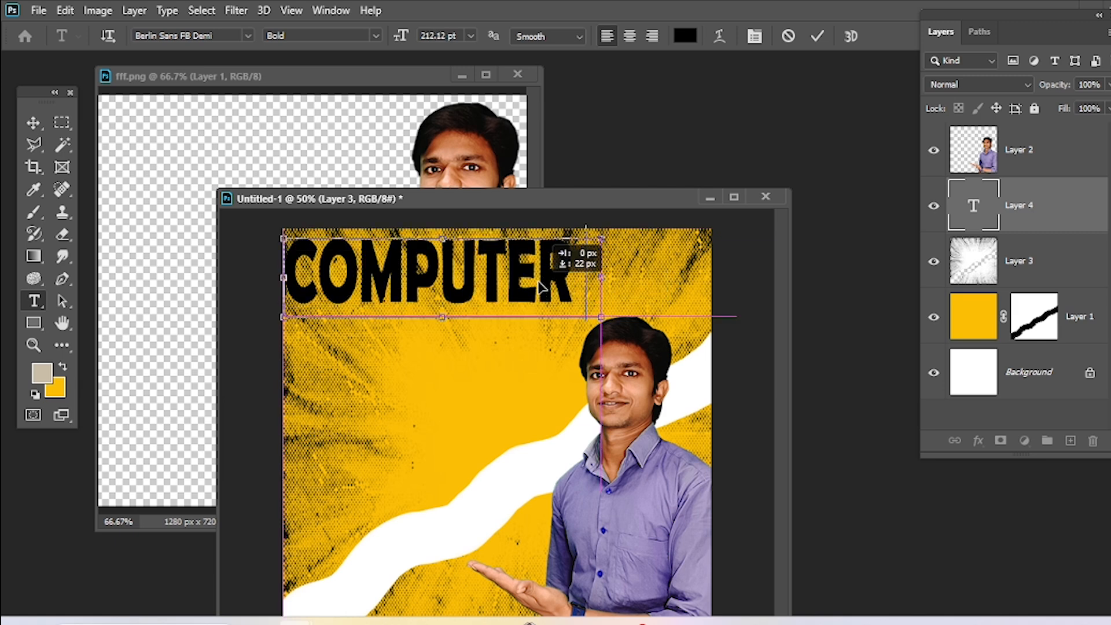
- Finish editing the COMPUTER text and place a duplicate of it directly beneath the original
left_click(33, 123)
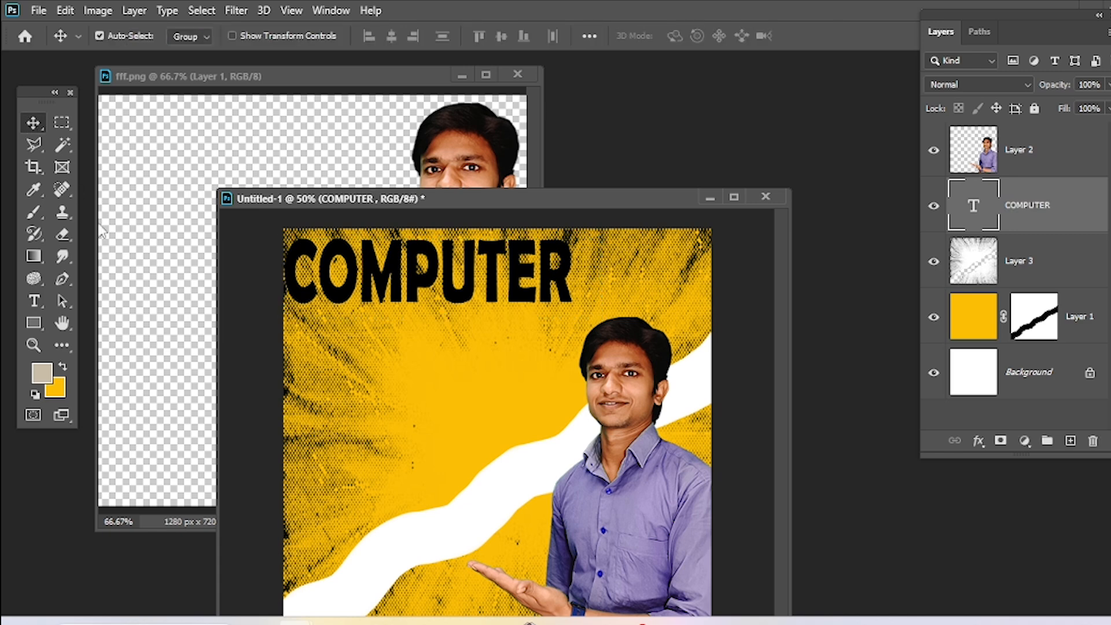
key("ctrl")
left_click_drag(336, 288, 340, 348)
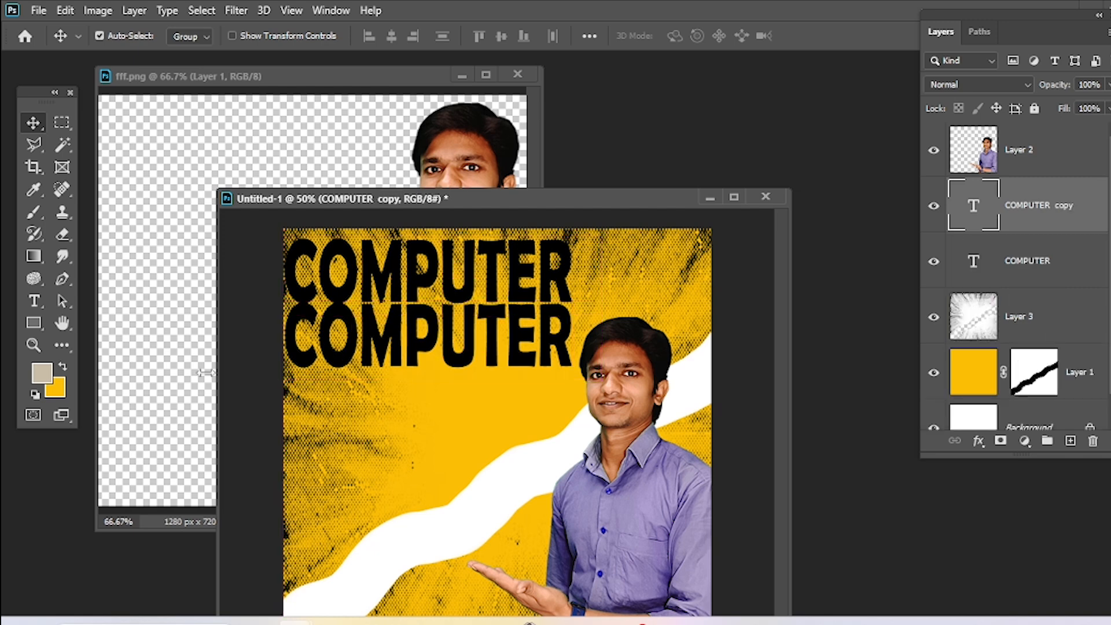
- Replace the text of the lower COMPUTER copy with WALLAH
left_click(34, 301)
left_click(457, 356)
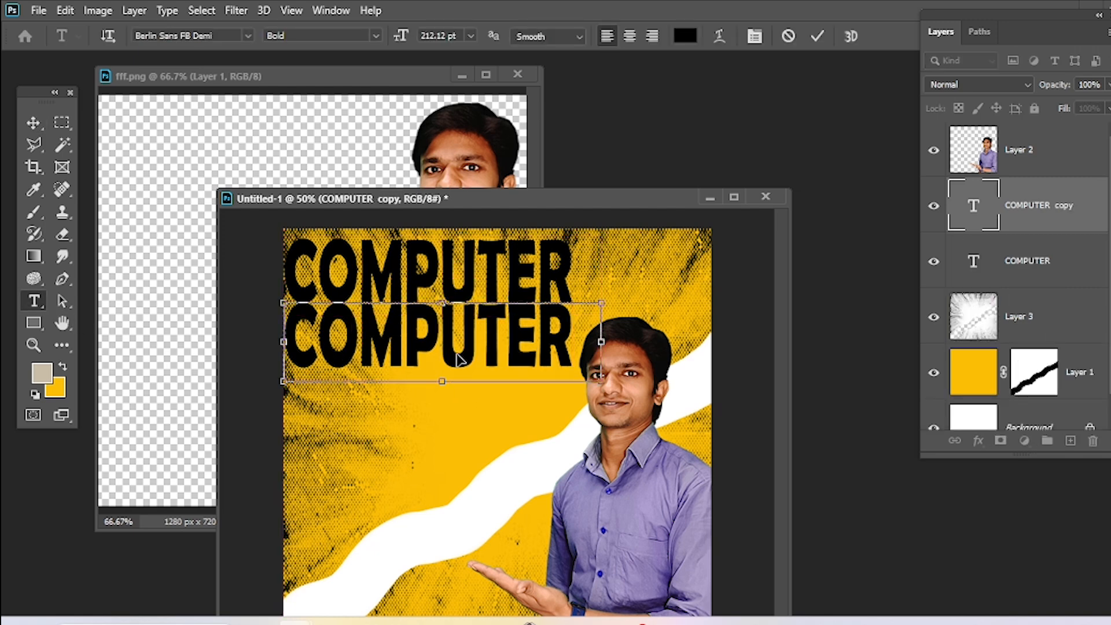
key("ctrl+a")
type("WALL")
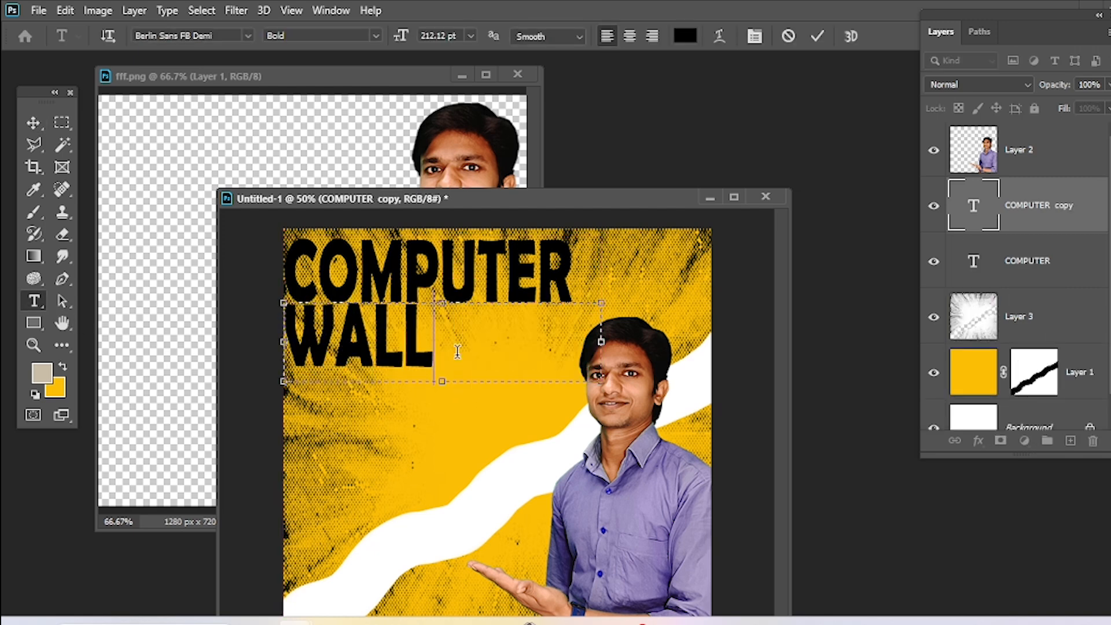
type("AH")
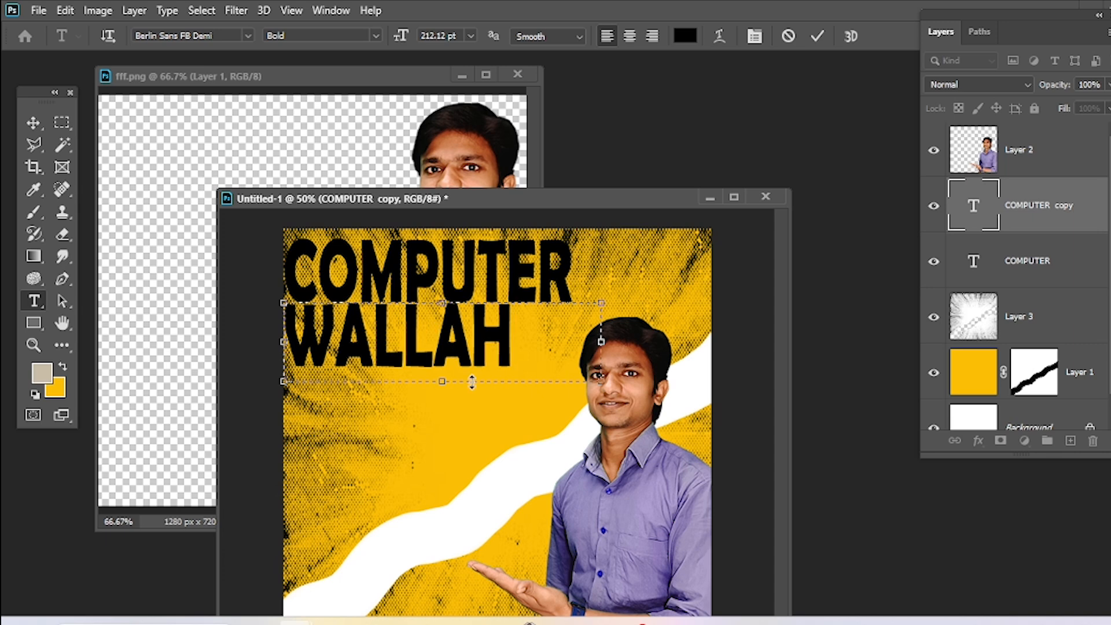
- Scale WALLAH down to 179.84 pt, place it slightly below COMPUTER at the poster's left edge, and colour it white (ffffff)
left_click_drag(603, 381, 532, 371)
mouse_move(419, 342)
left_mouse_down()
mouse_move(442, 349)
mouse_move(425, 346)
mouse_move(420, 362)
left_mouse_up()
key("ctrl+a")
left_click(685, 36)
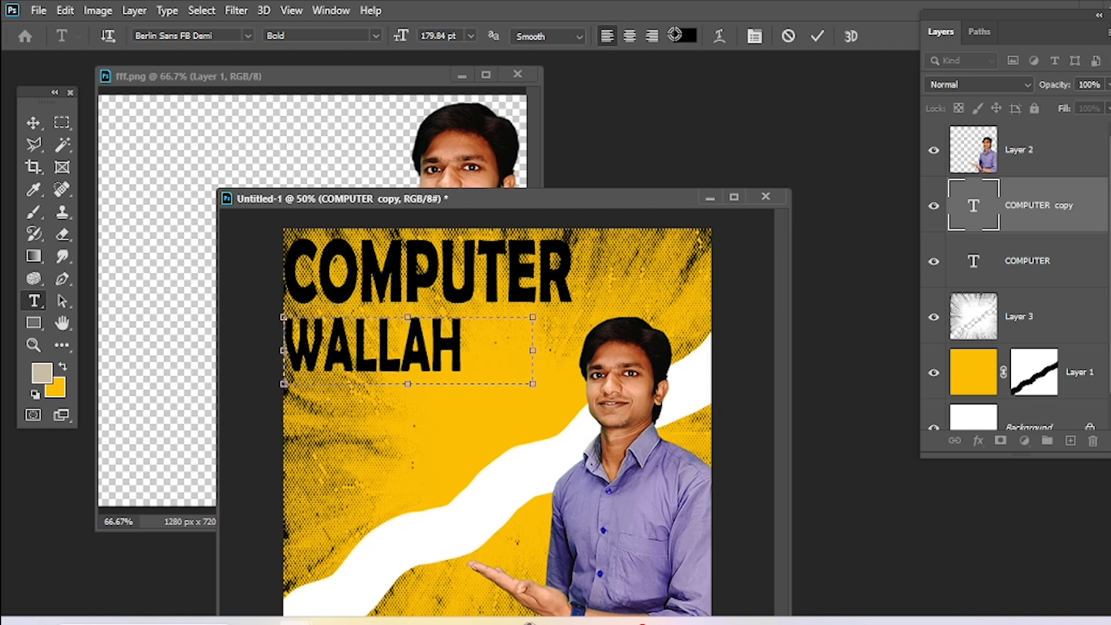
type("ffffff")
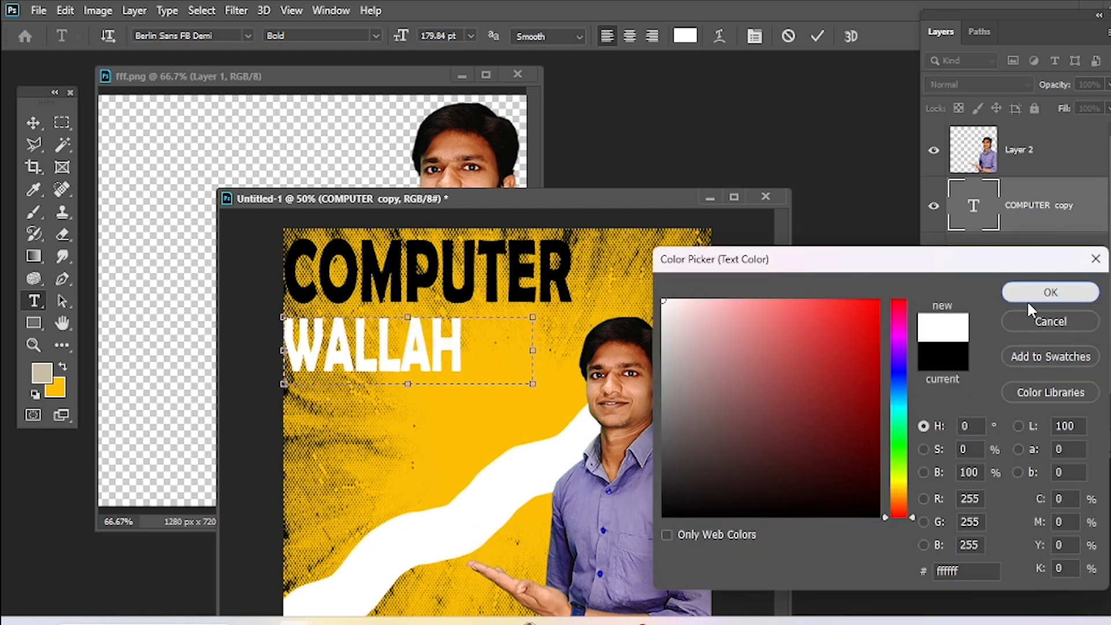
left_click(1030, 296)
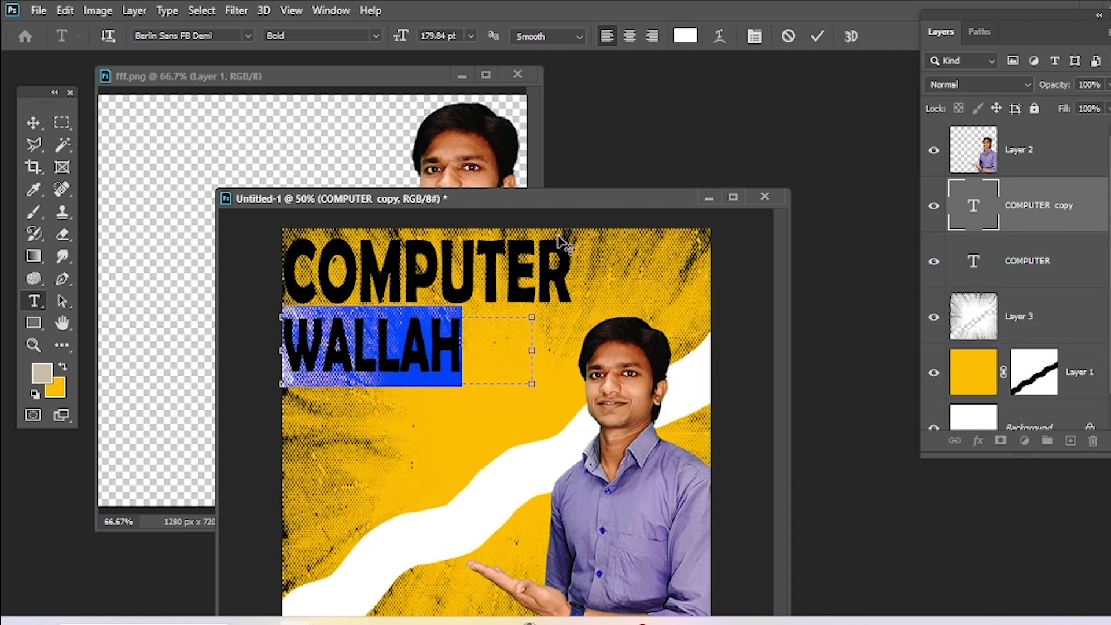
left_click(33, 123)
- Close the fff.png document and arrange the poster's floating window so the whole poster fits inside it
left_click_drag(570, 199, 644, 91)
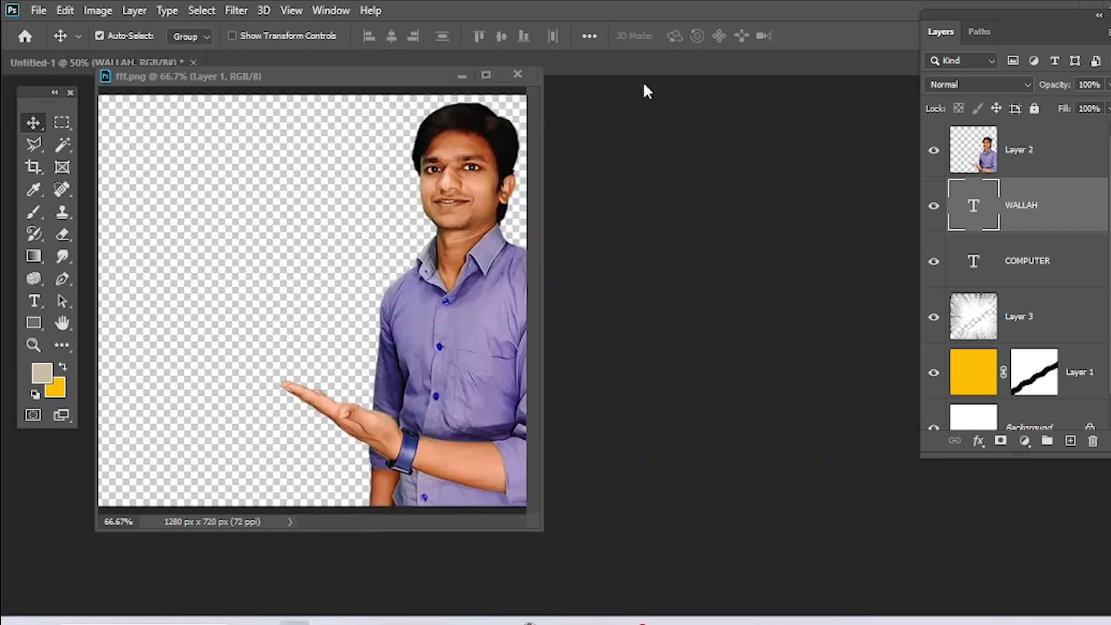
left_click(625, 217)
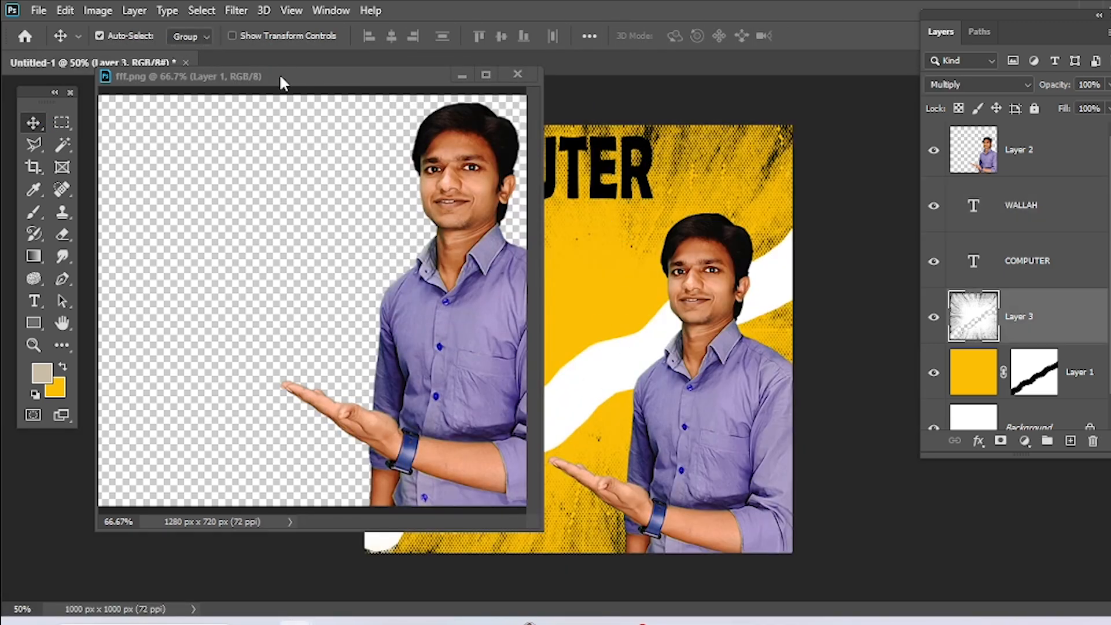
left_click(517, 74)
left_click_drag(118, 64, 287, 170)
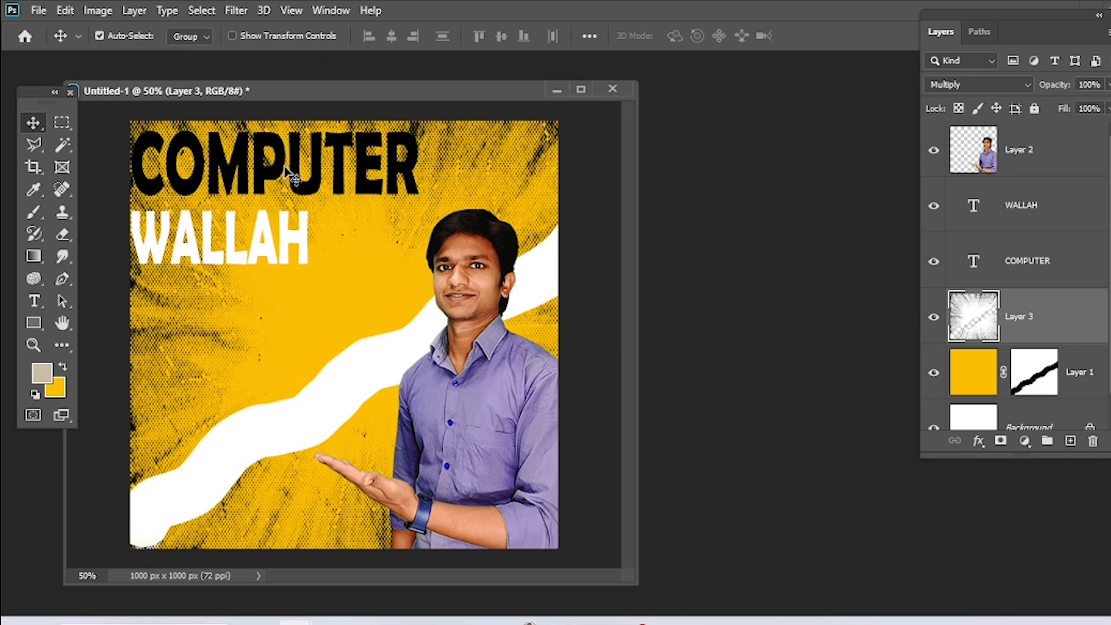
left_click_drag(461, 85, 461, 93)
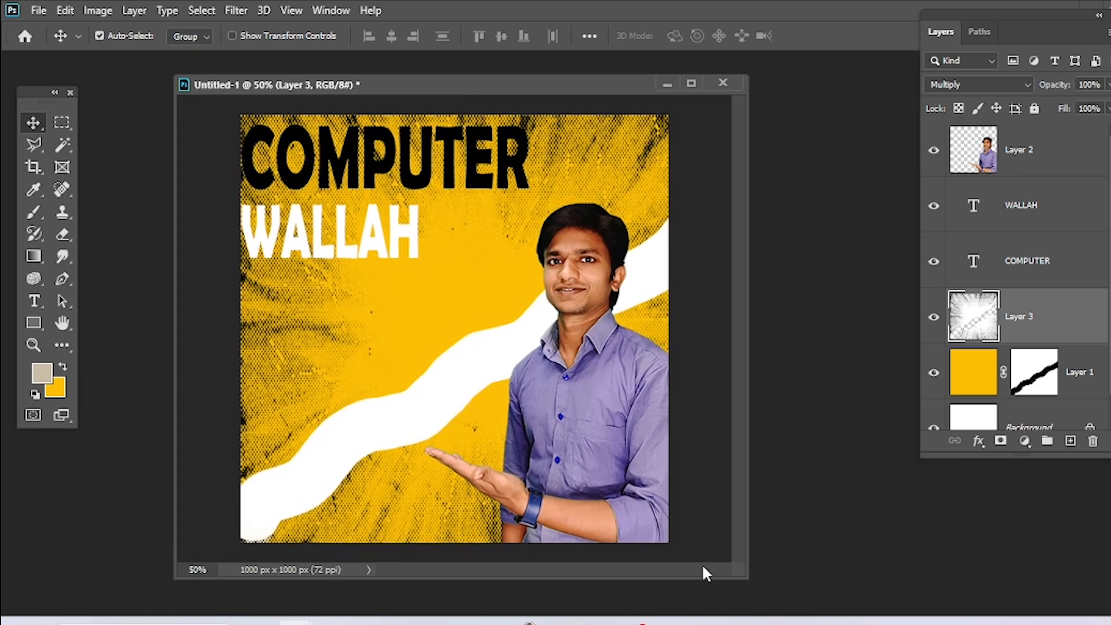
left_click_drag(735, 564, 744, 577)
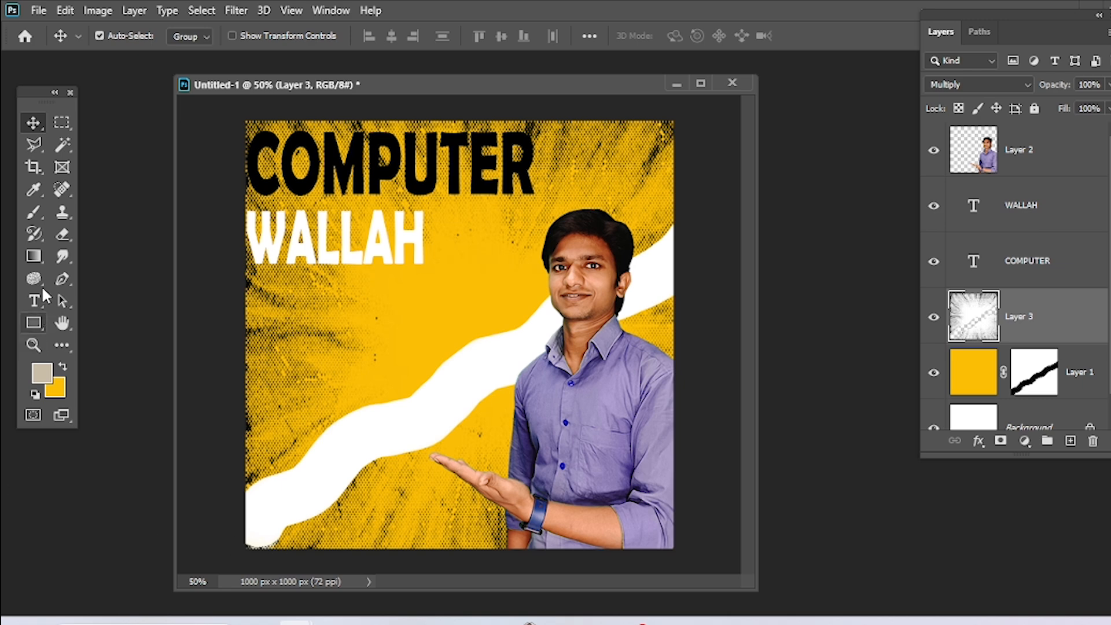
- Draw a closed four-cornered beige shape across the poster's lower edge with the Pen tool, about 1002 x 292 px
left_click(61, 321)
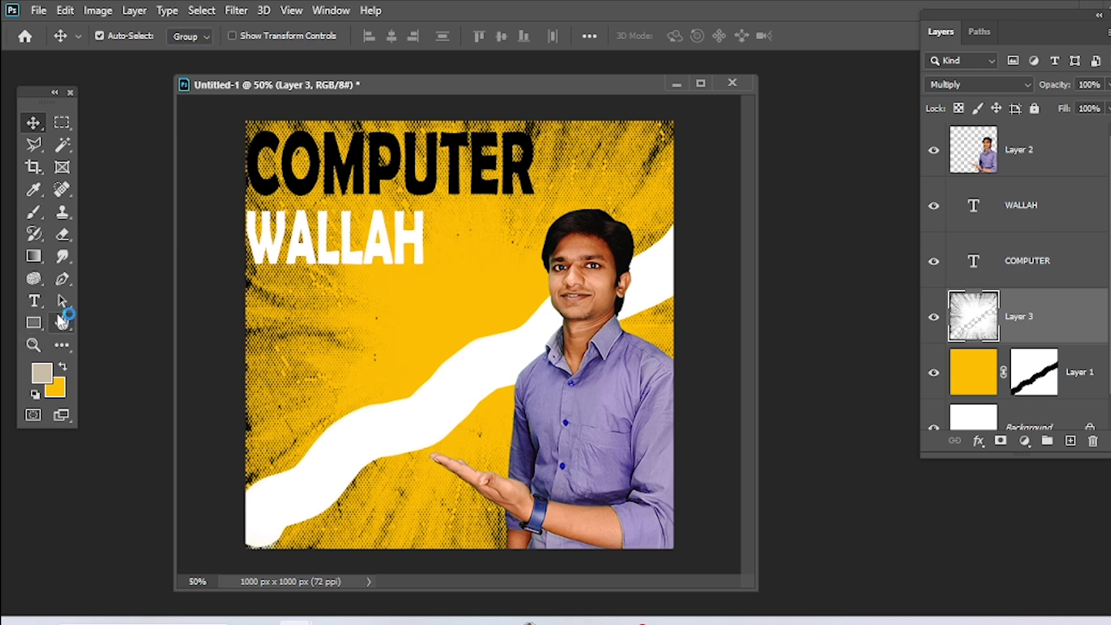
right_click(61, 280)
left_click(168, 280)
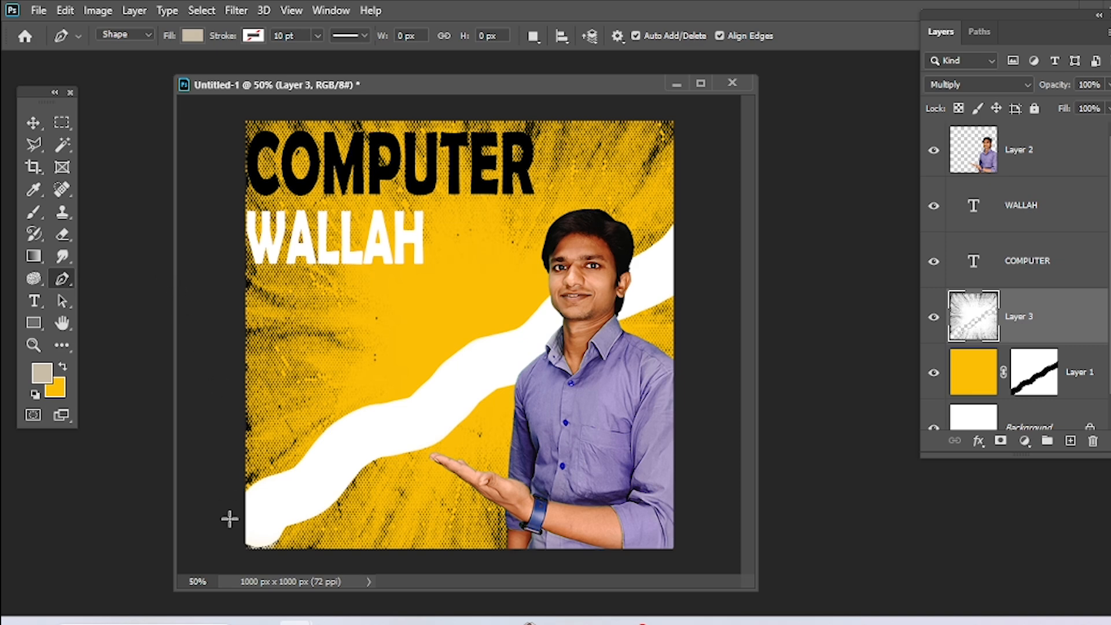
left_click(244, 494)
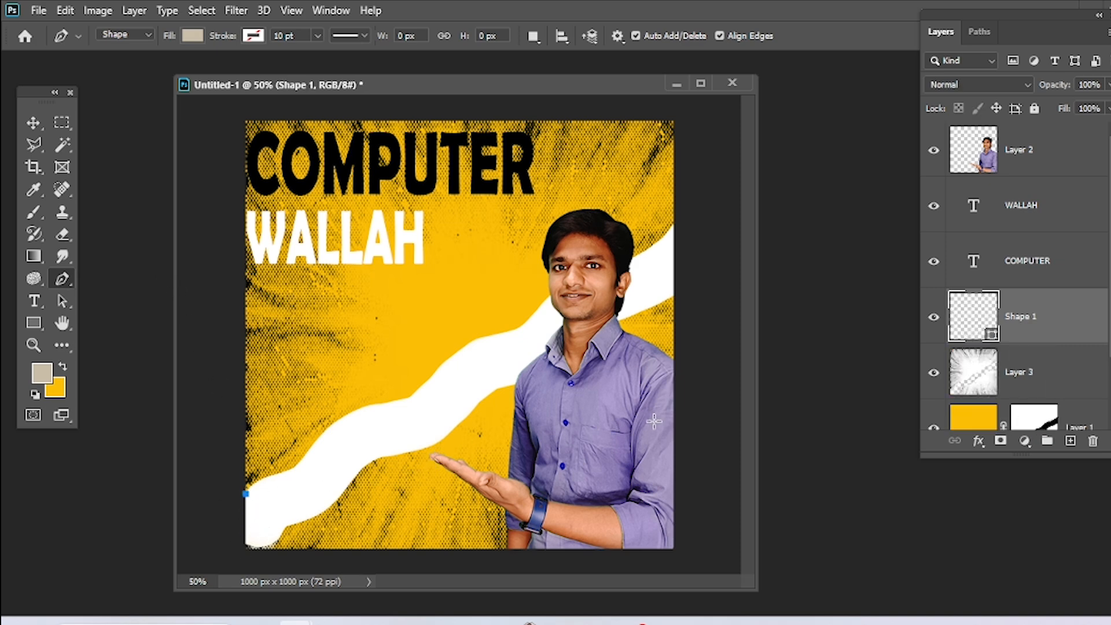
left_click(671, 425)
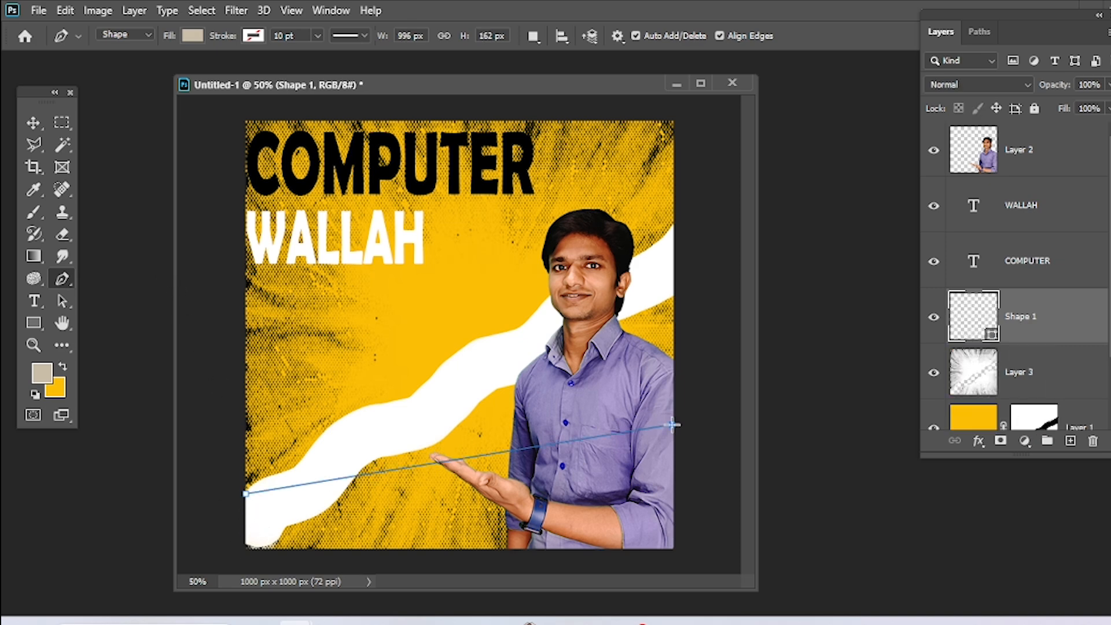
left_click(671, 545)
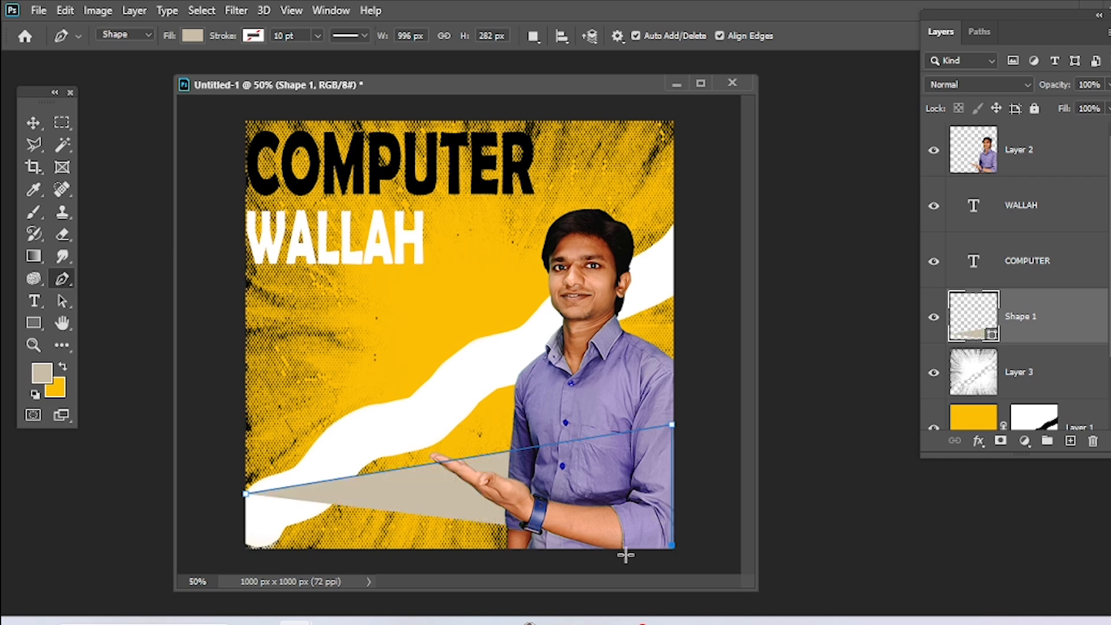
left_click(243, 549)
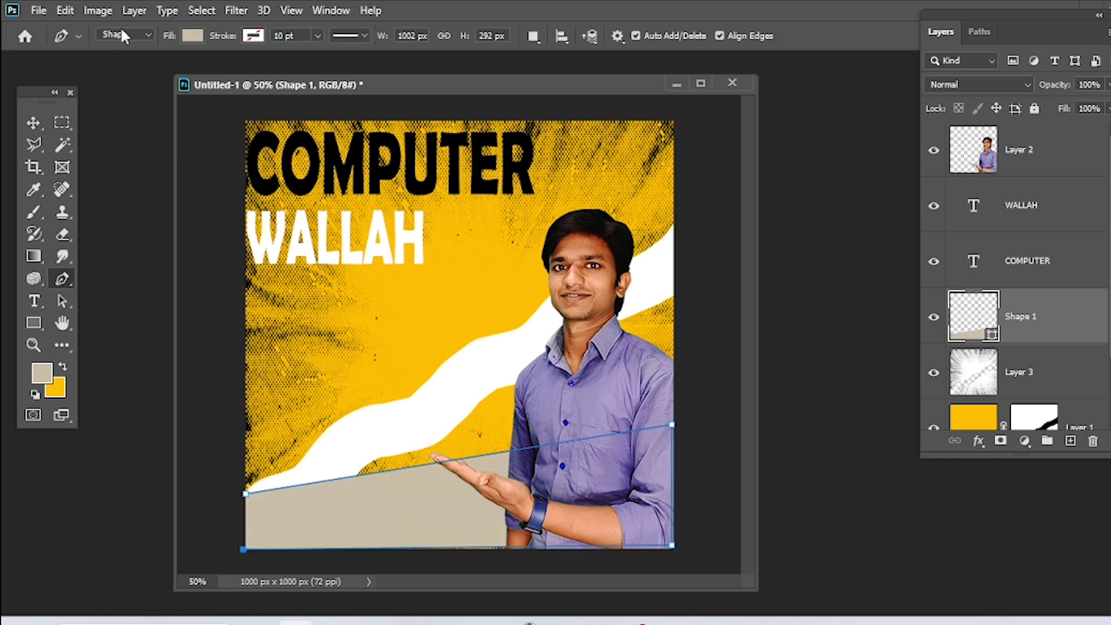
left_click(246, 494)
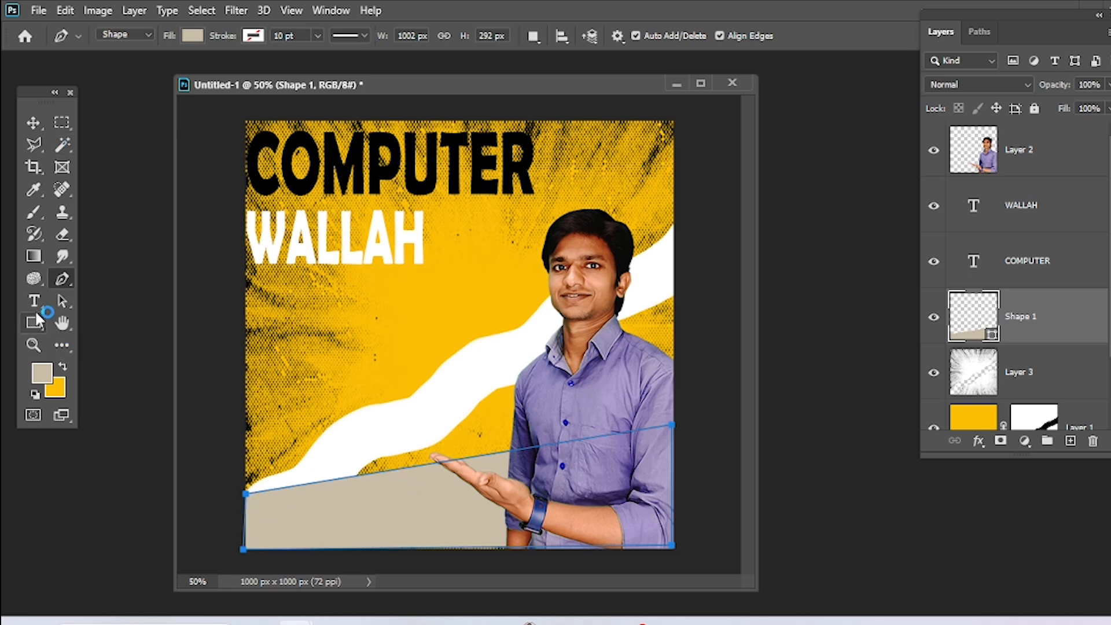
- Reshape the beige shape's upper edge into a curve rising to the right, making the shape about 1064 x 444 px
left_click(408, 468)
left_click_drag(378, 479, 237, 499)
key("ctrl+z")
key("ctrl+z")
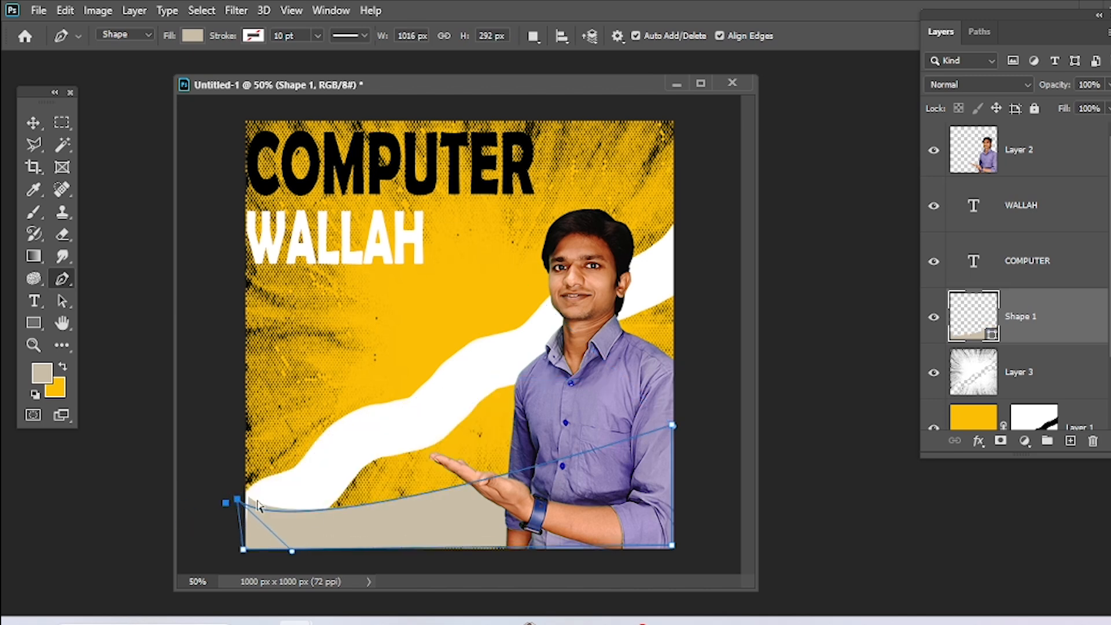
left_click_drag(475, 489, 470, 455)
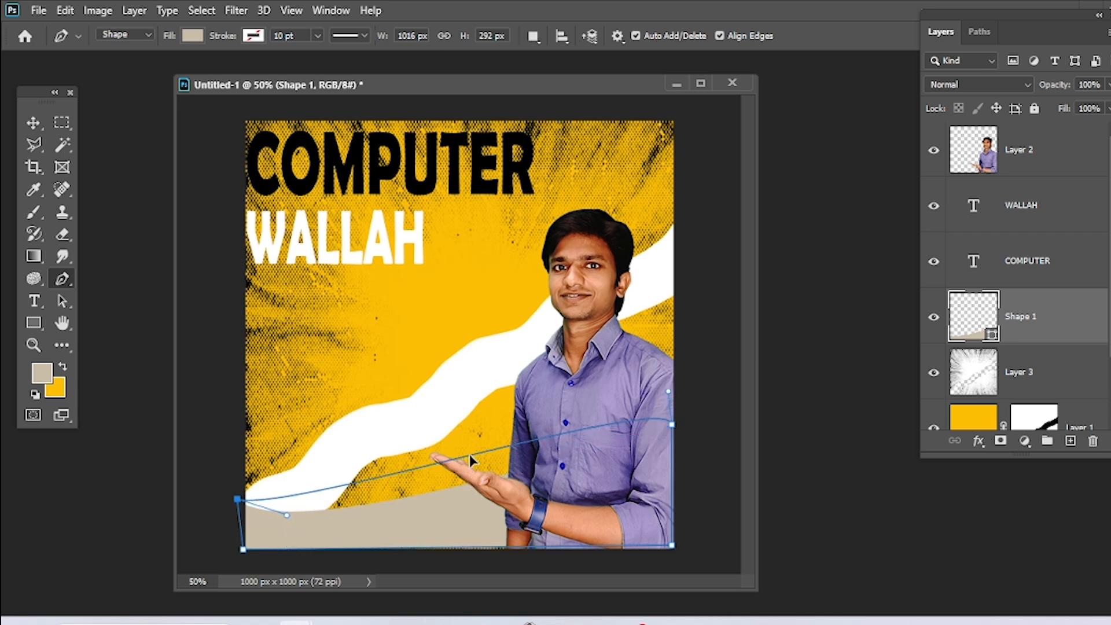
left_click_drag(673, 427, 694, 361)
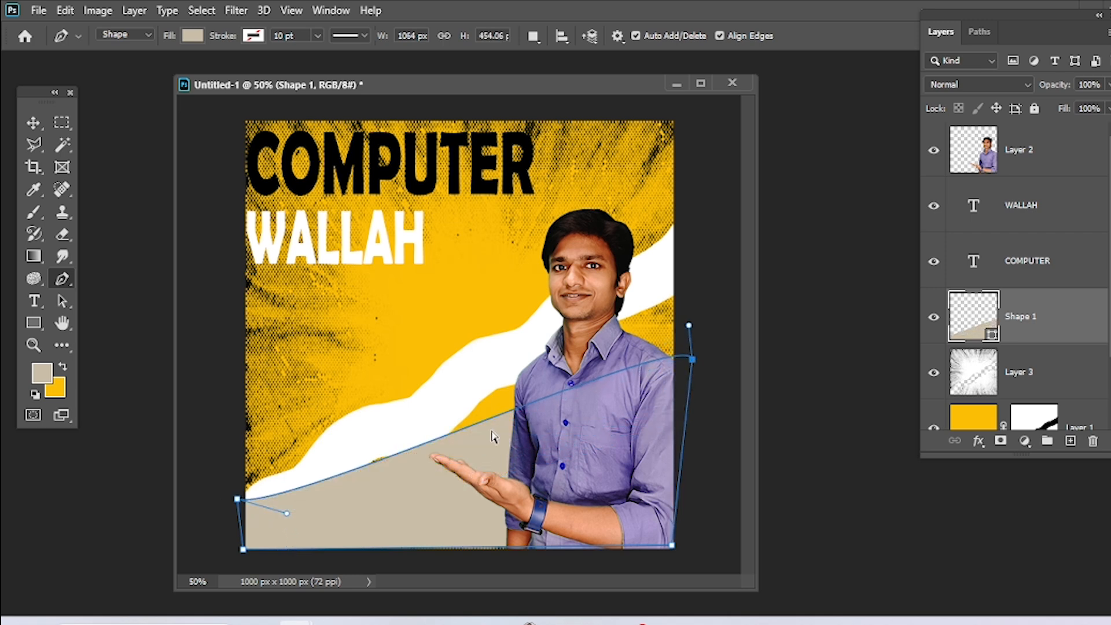
left_click_drag(465, 430, 470, 456)
key("Return")
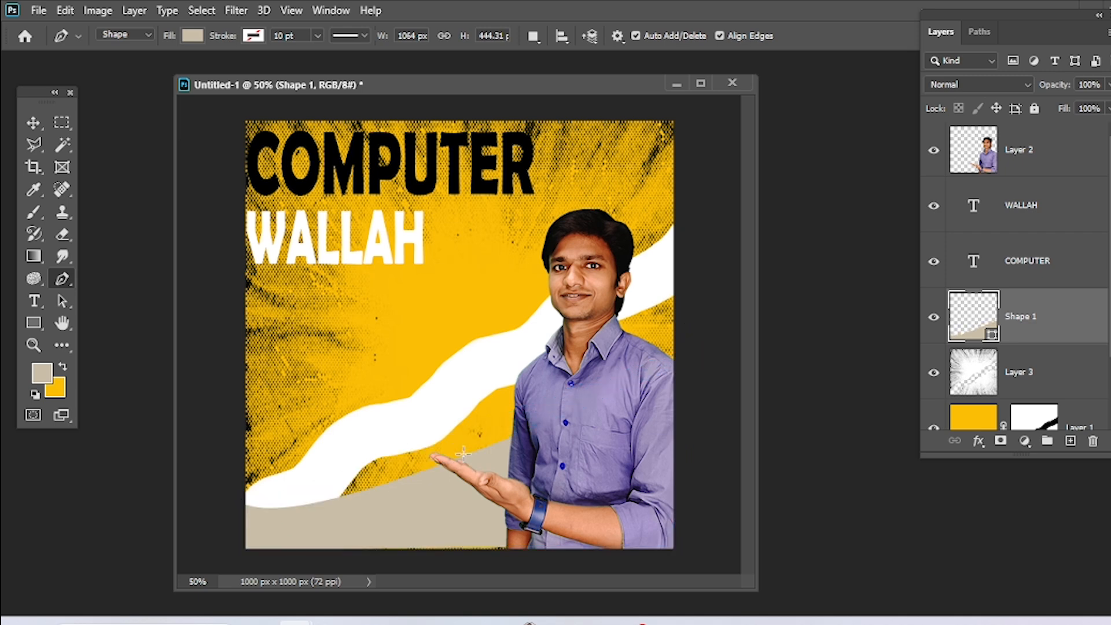
- Bring the beige shape in front of the man and shift it slightly down
key("ctrl+shift+bracketright")
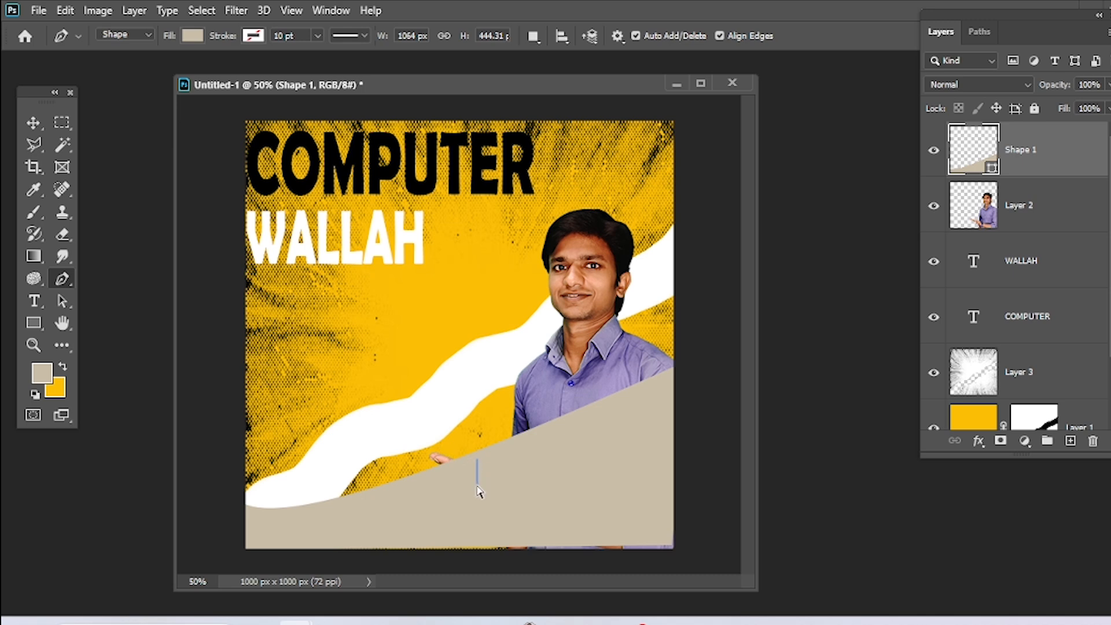
key("v")
left_click_drag(438, 514, 442, 528)
key("ctrl")
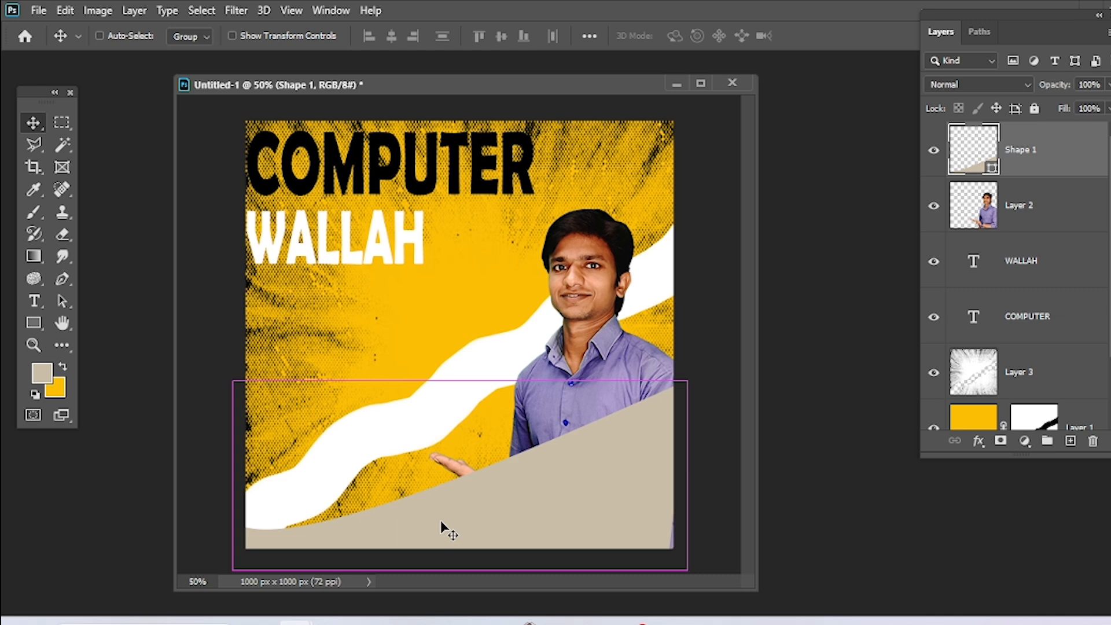
- Undo the latest changes to the beige shape and delete the shape
key("ctrl+alt+z")
key("ctrl+alt+z")
key("ctrl+alt+z")
key("ctrl+alt+z")
key("Delete")
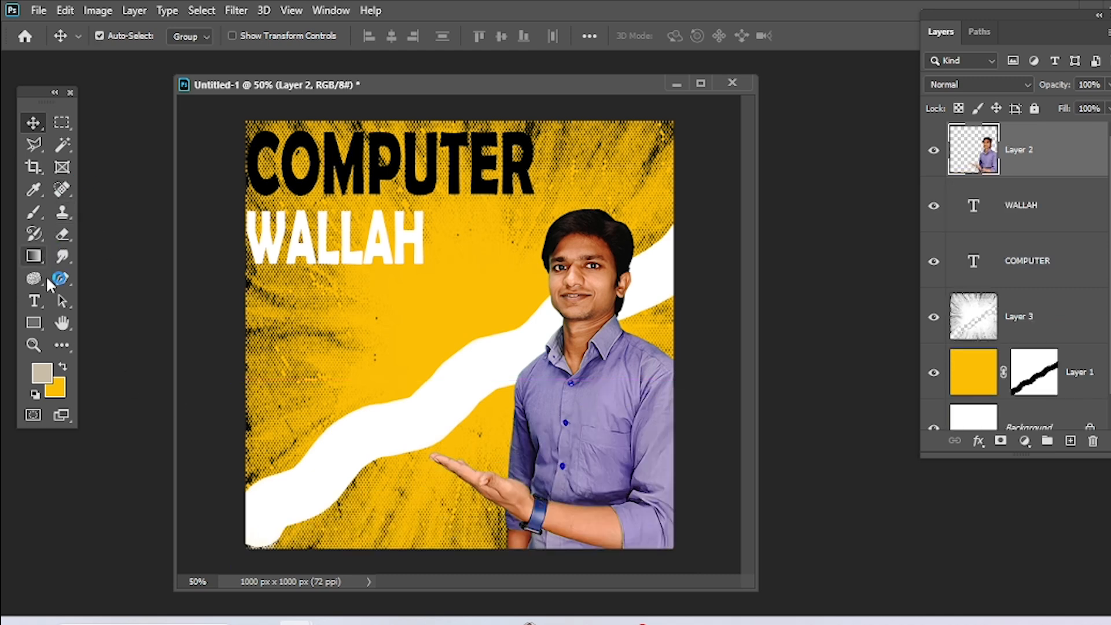
- Draw a red-filled, four-cornered shape with the Pen tool over the poster's lower part, about 994 x 466 px, its upper edge rising to the right
left_click(62, 278)
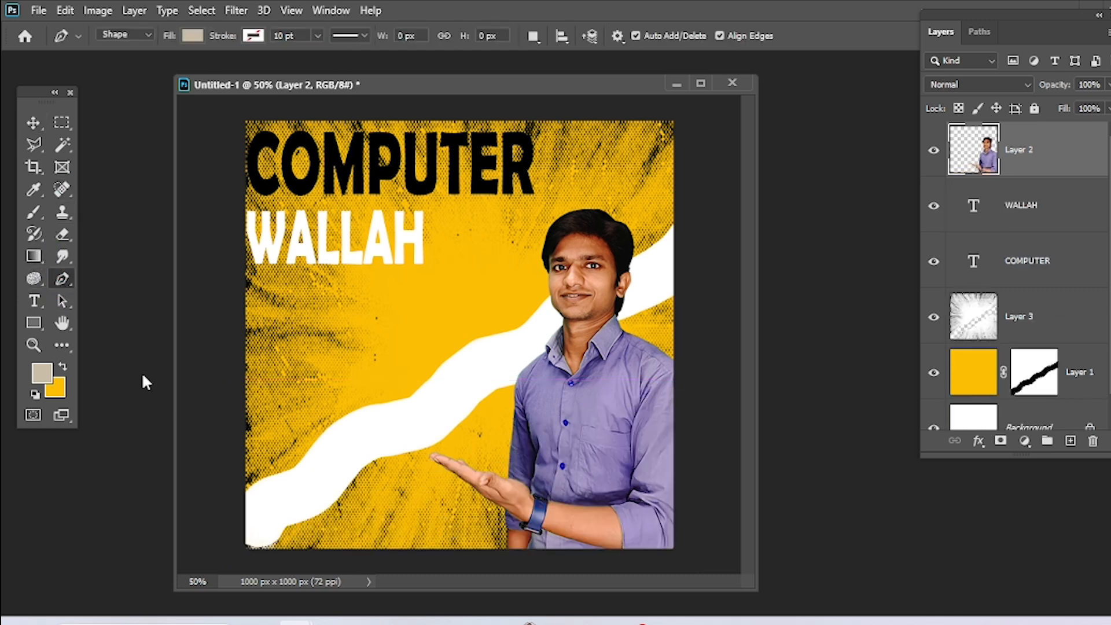
left_click(192, 35)
left_click(210, 126)
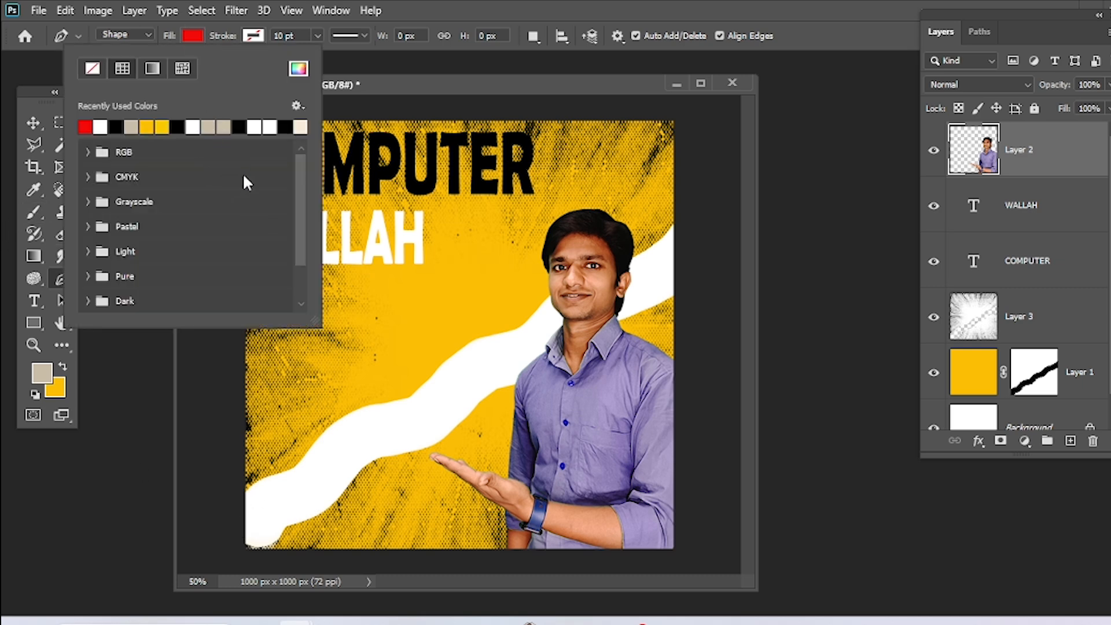
left_click(452, 263)
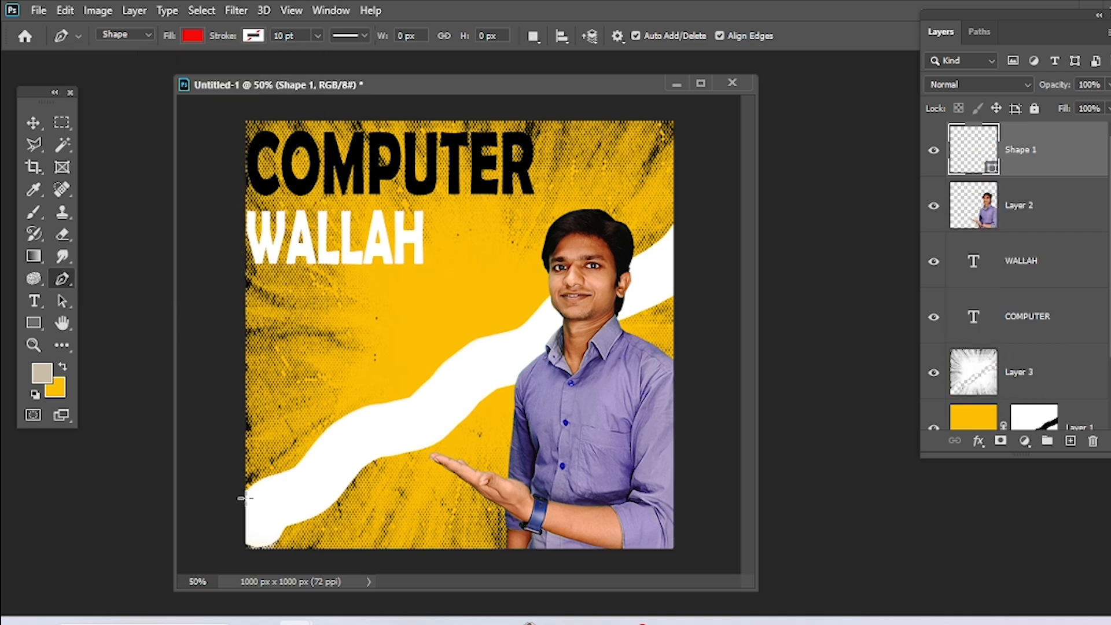
left_click(249, 528)
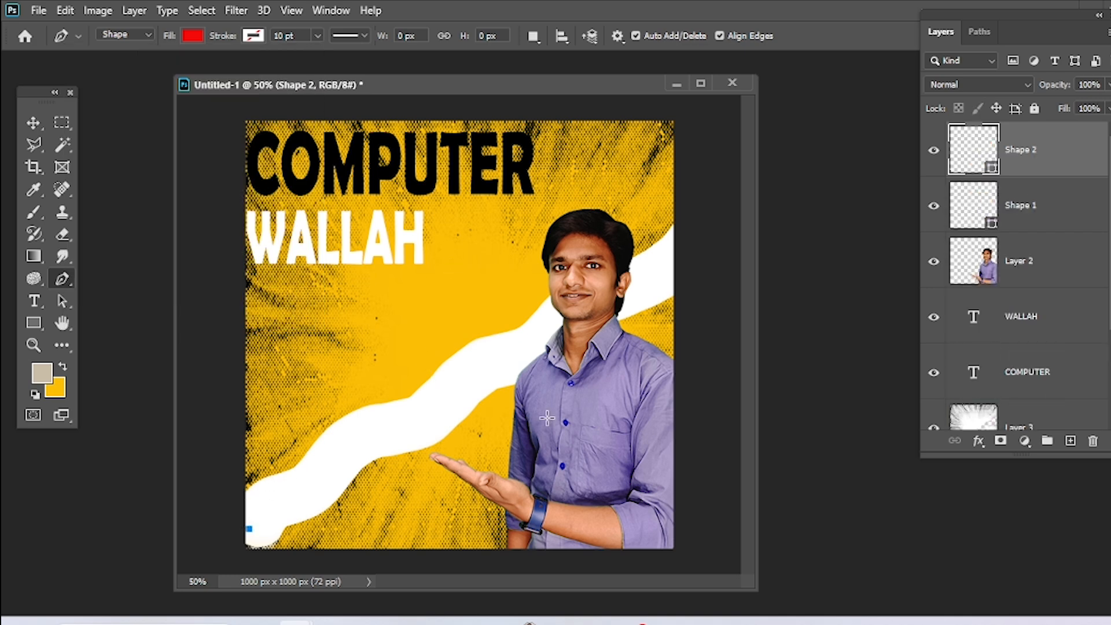
left_click(670, 351)
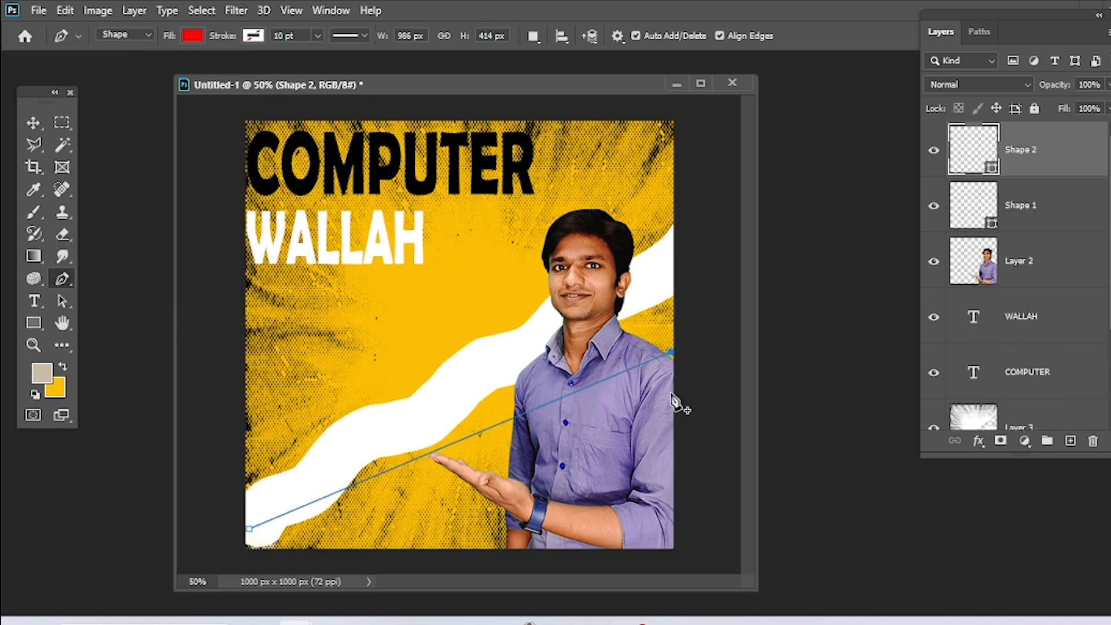
left_click(673, 548)
left_click(248, 550)
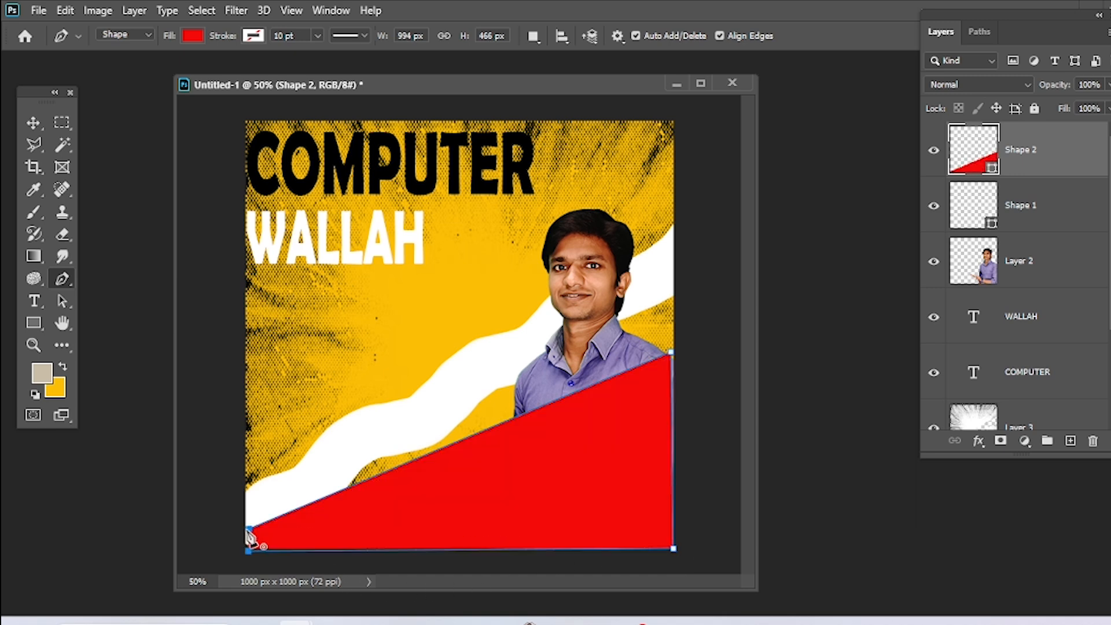
key("Return")
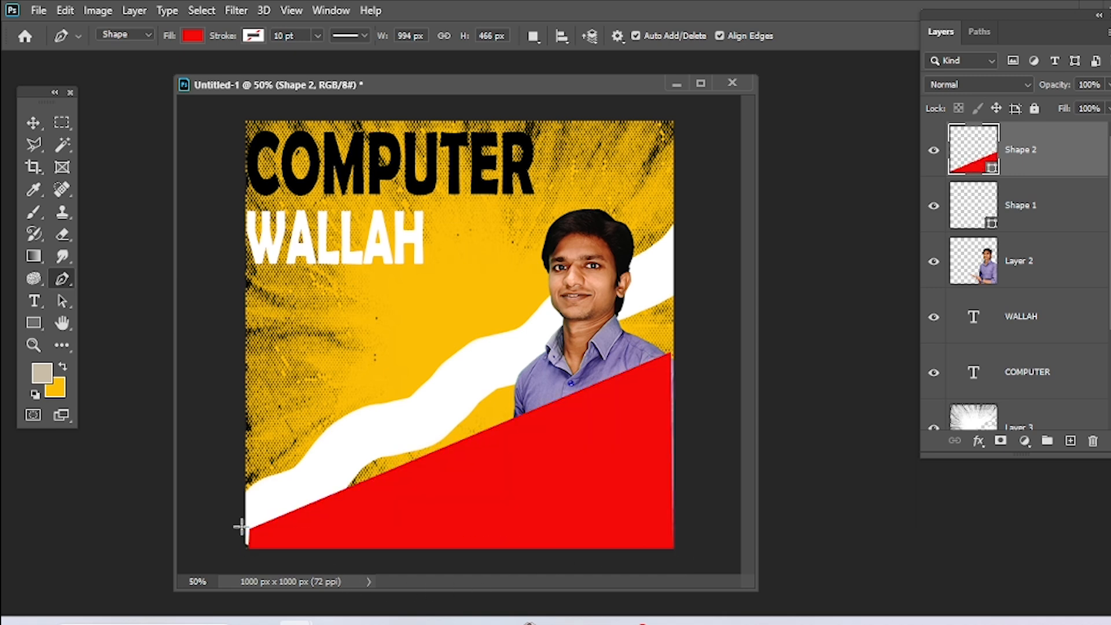
- Add two anchor points to the red shape's sloping upper edge and pull them into an S-curve, low at its start and bulging near the man
right_click(56, 278)
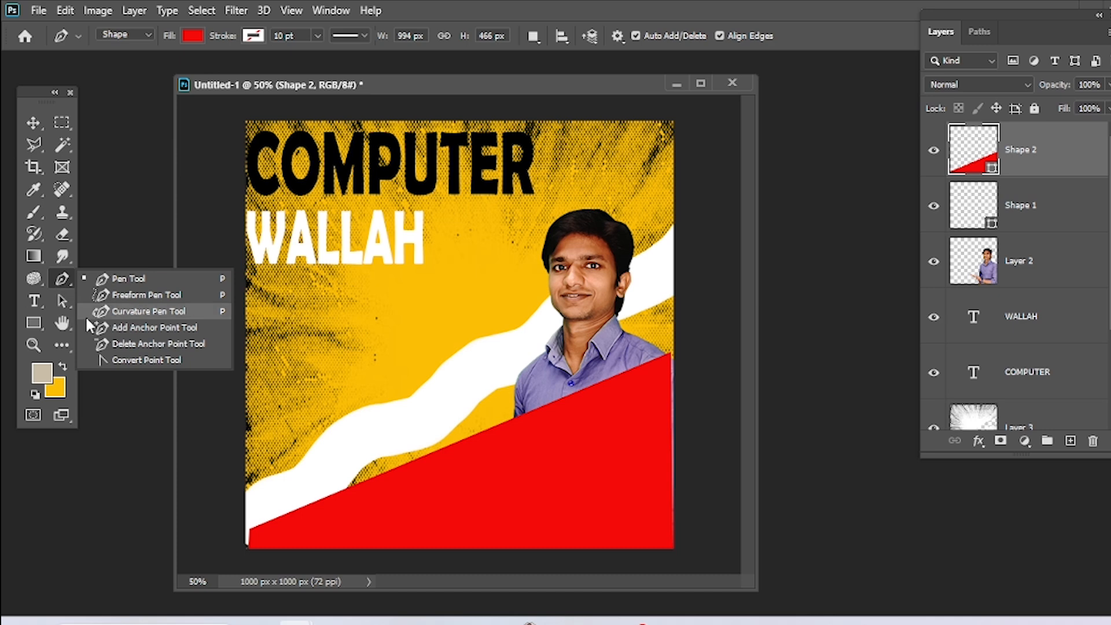
left_click(116, 328)
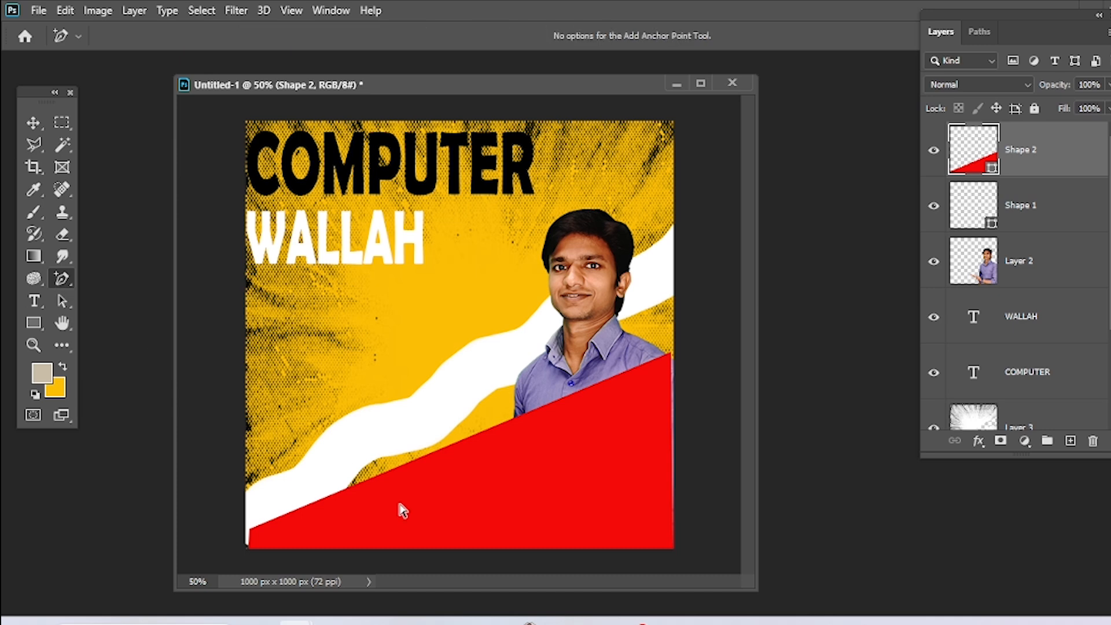
left_click(382, 474)
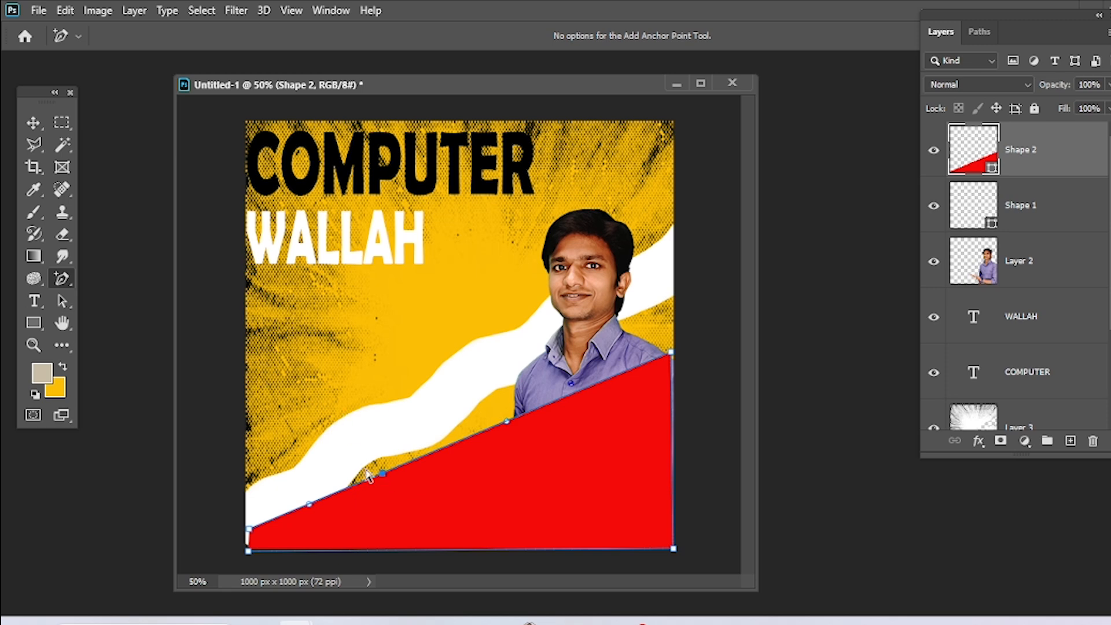
left_click_drag(382, 475, 400, 511)
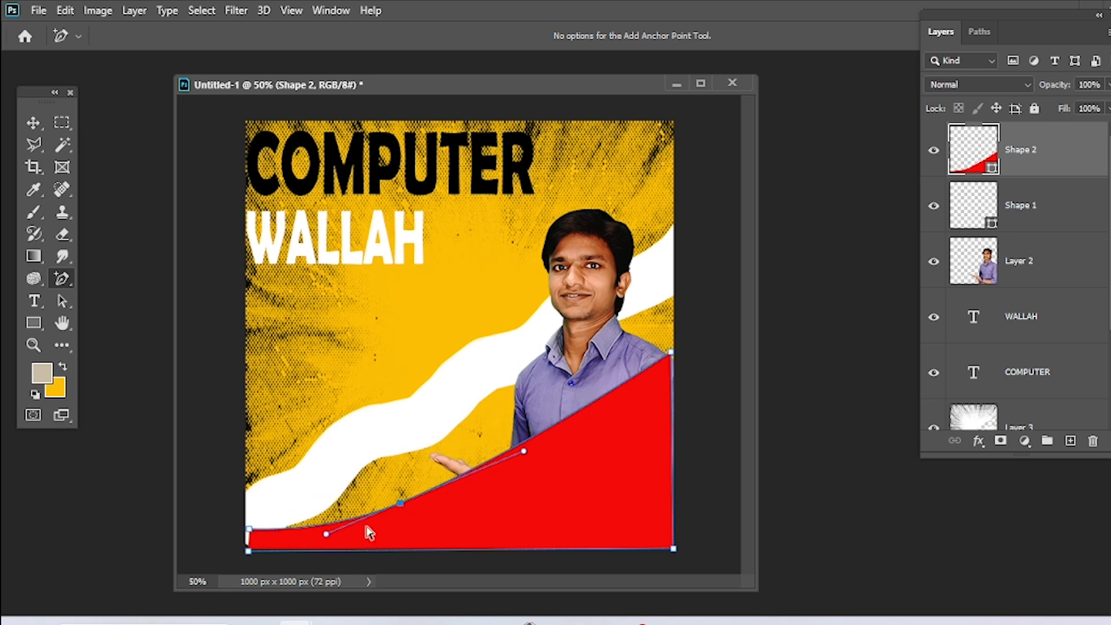
left_click(543, 430)
left_click_drag(545, 438, 524, 396)
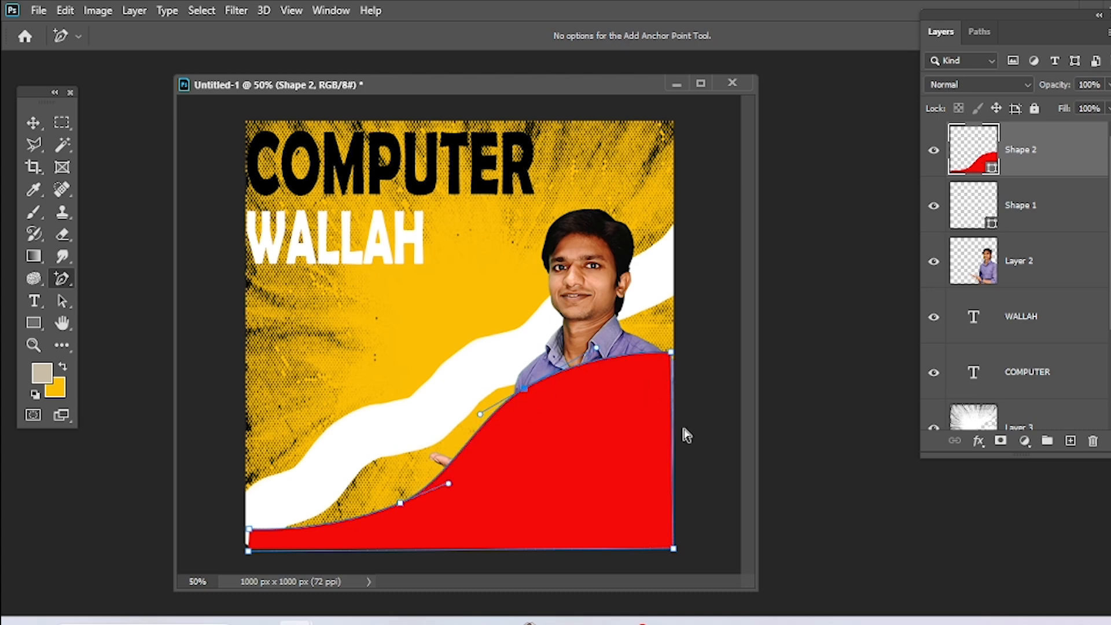
- Enlarge the red shape slightly and reposition it so it extends past the poster's side and bottom edges
key("ctrl+t")
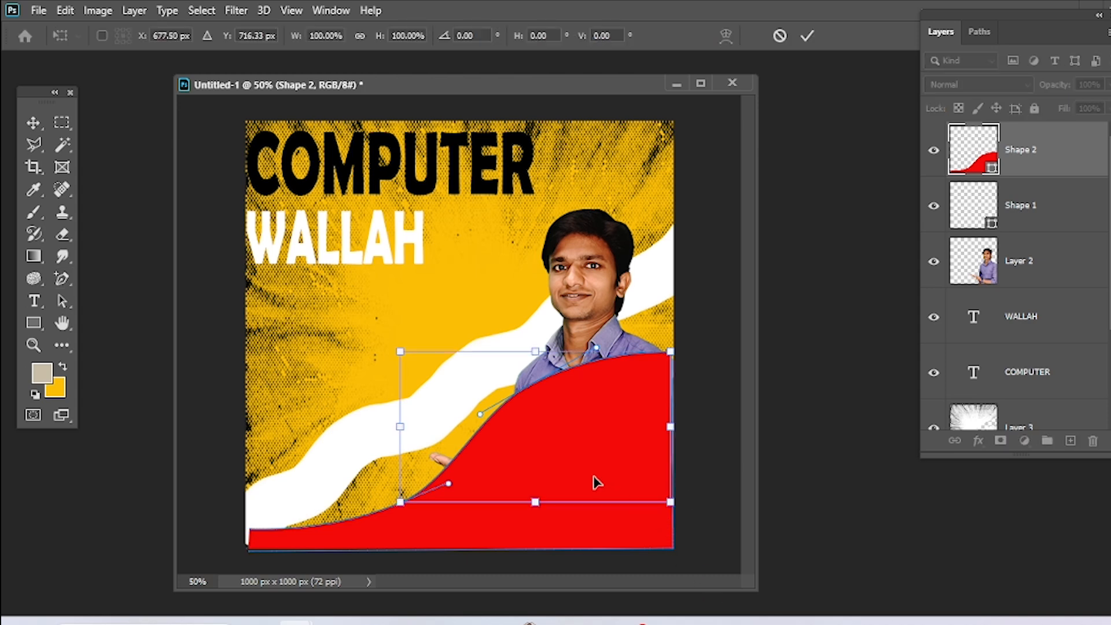
key("Escape")
key("ctrl+t")
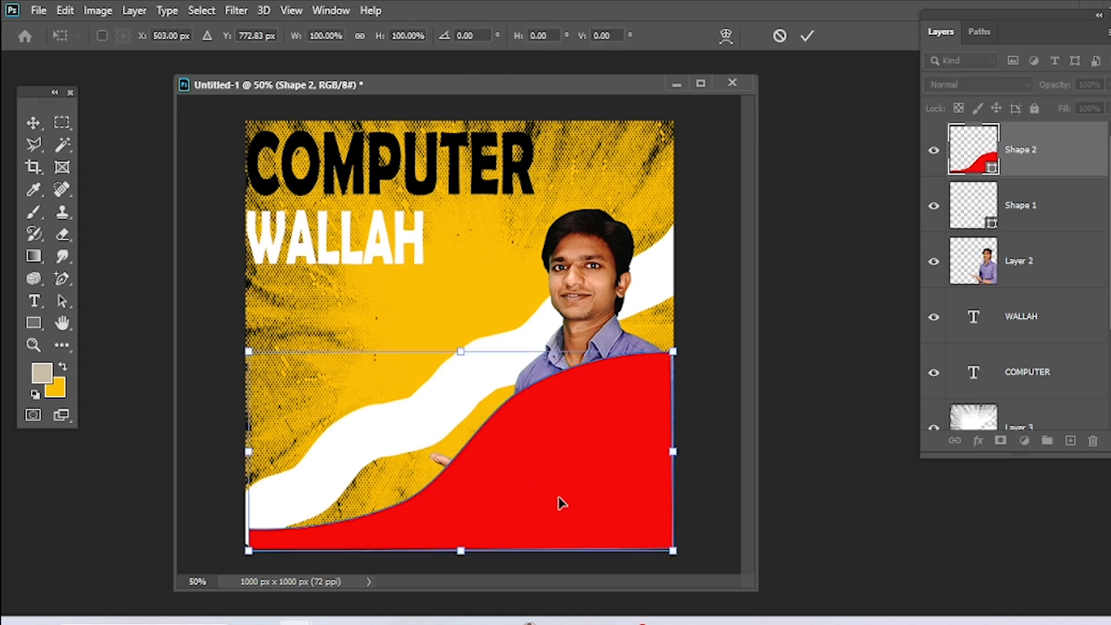
left_click_drag(674, 549, 692, 555)
left_click_drag(630, 532, 614, 530)
key("Return")
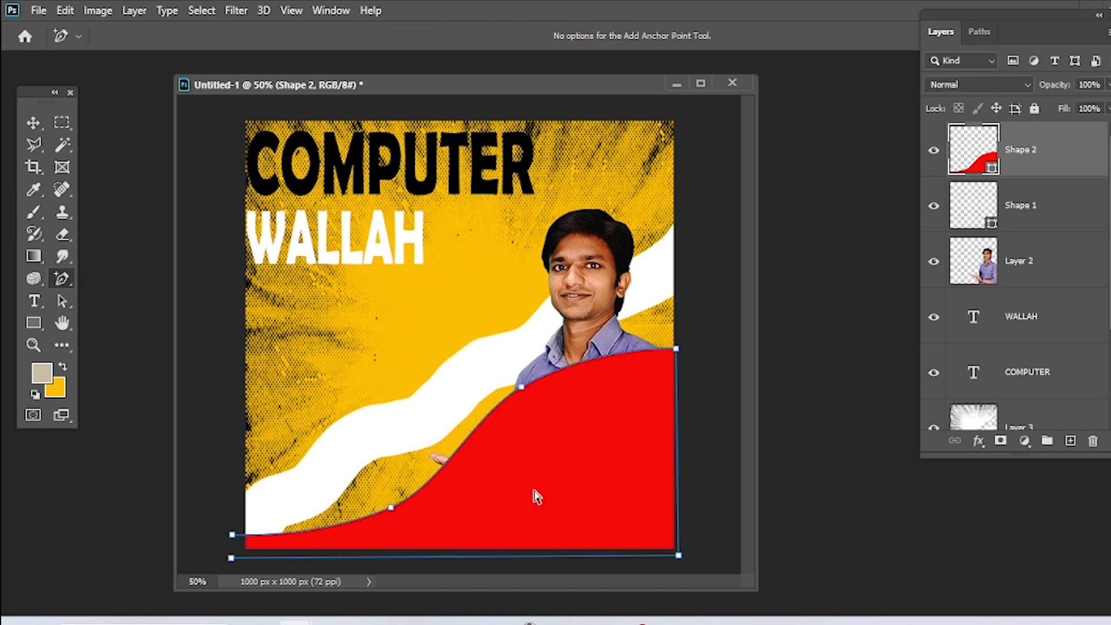
- Undo the accidental path shift, duplicate the red shape, and move the copy up over the man
left_click_drag(533, 459, 541, 480)
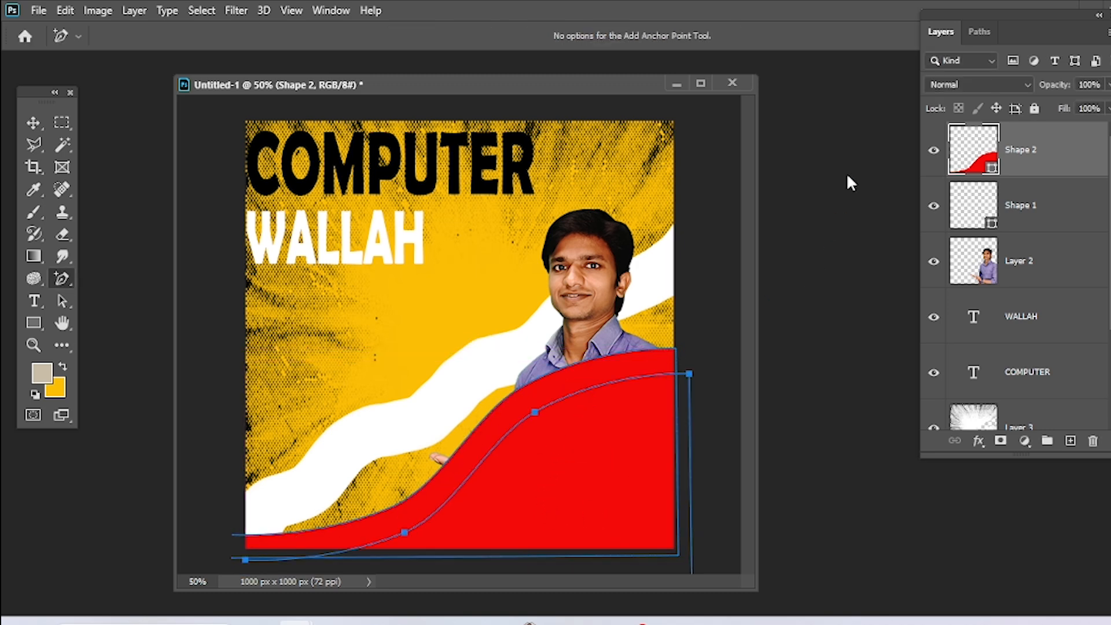
key("ctrl+z")
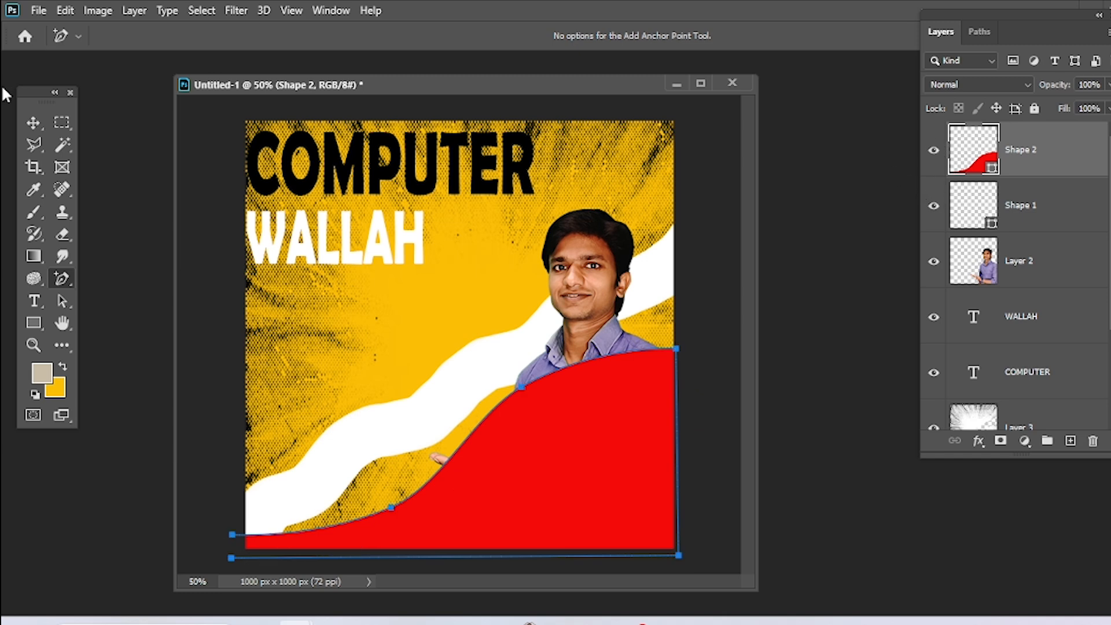
left_click(33, 123)
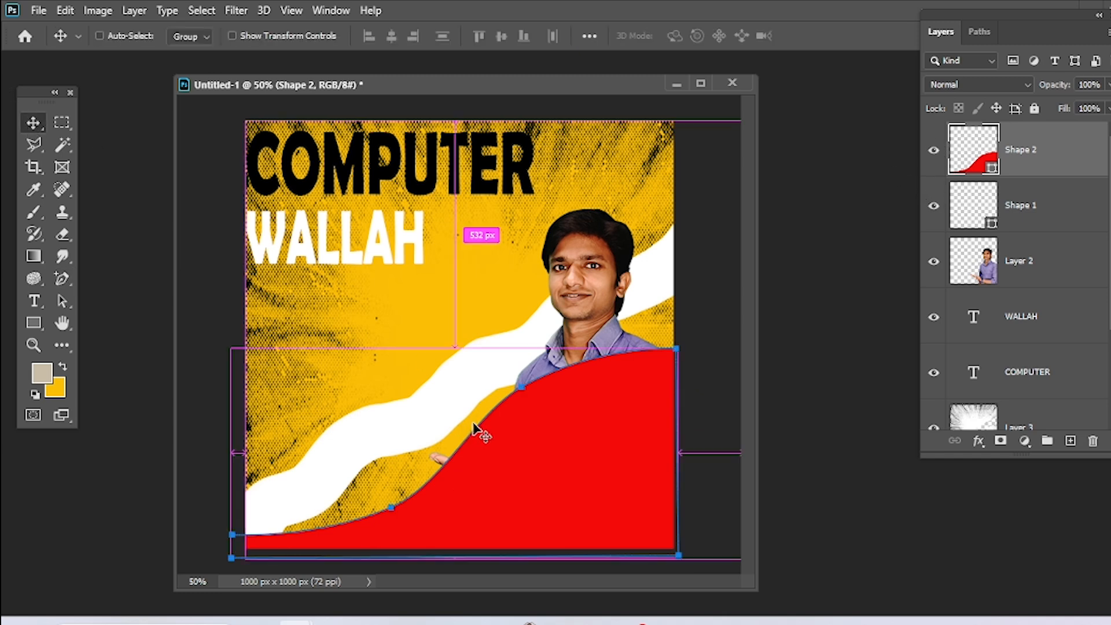
key("ctrl+j")
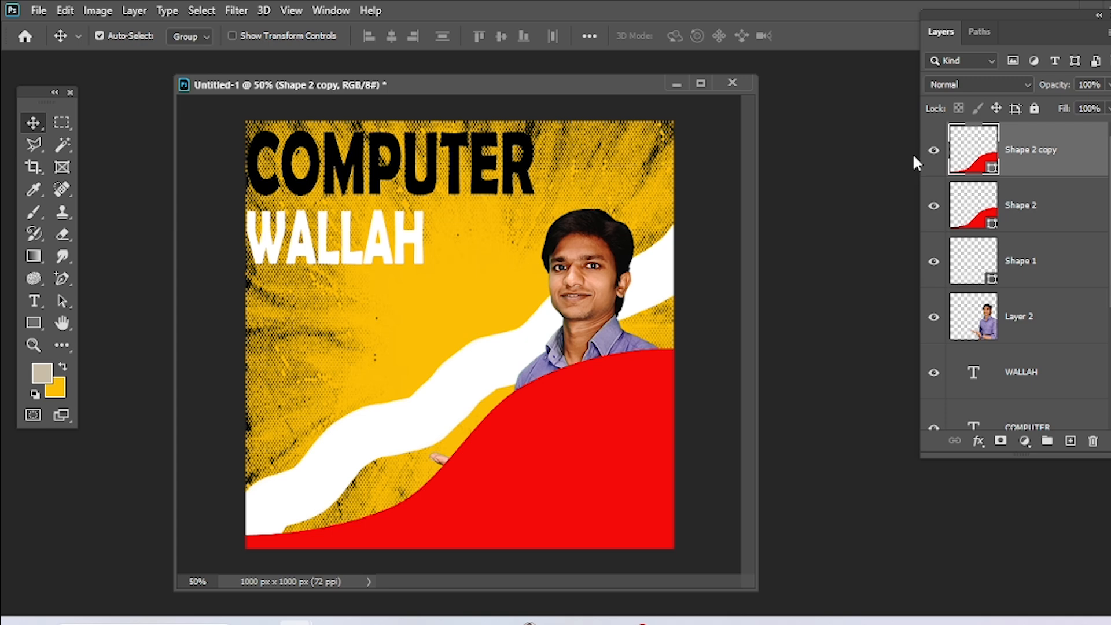
left_click_drag(515, 526, 537, 394)
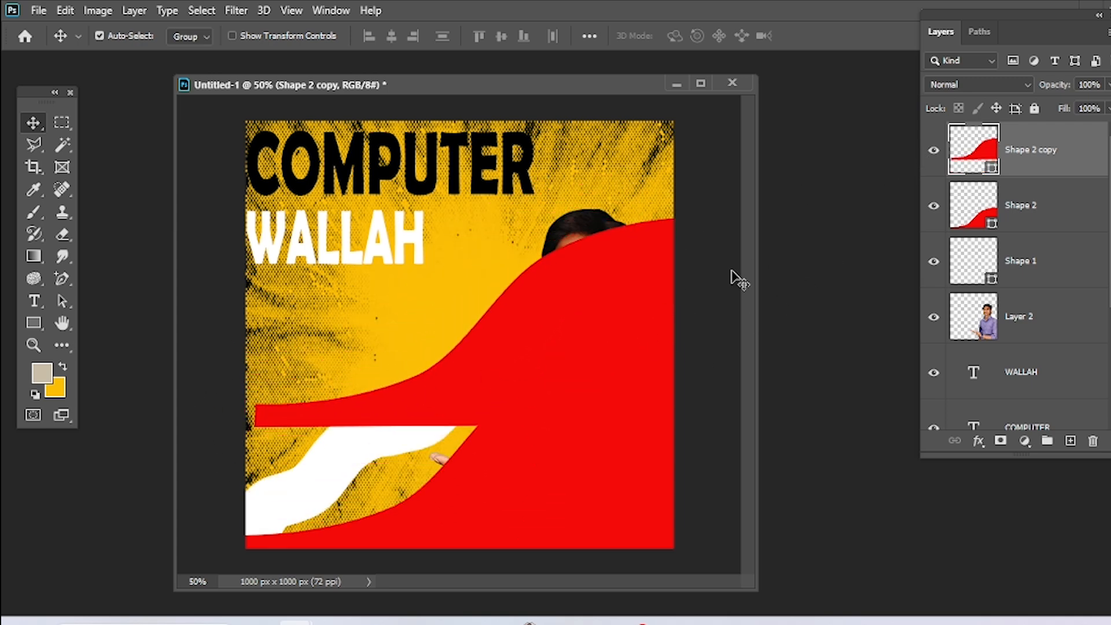
- Change the duplicated shape's fill colour to near-black #0f0c0c
double_click(991, 150)
left_click(806, 380)
left_click(763, 470)
left_click(733, 492)
left_click(1033, 295)
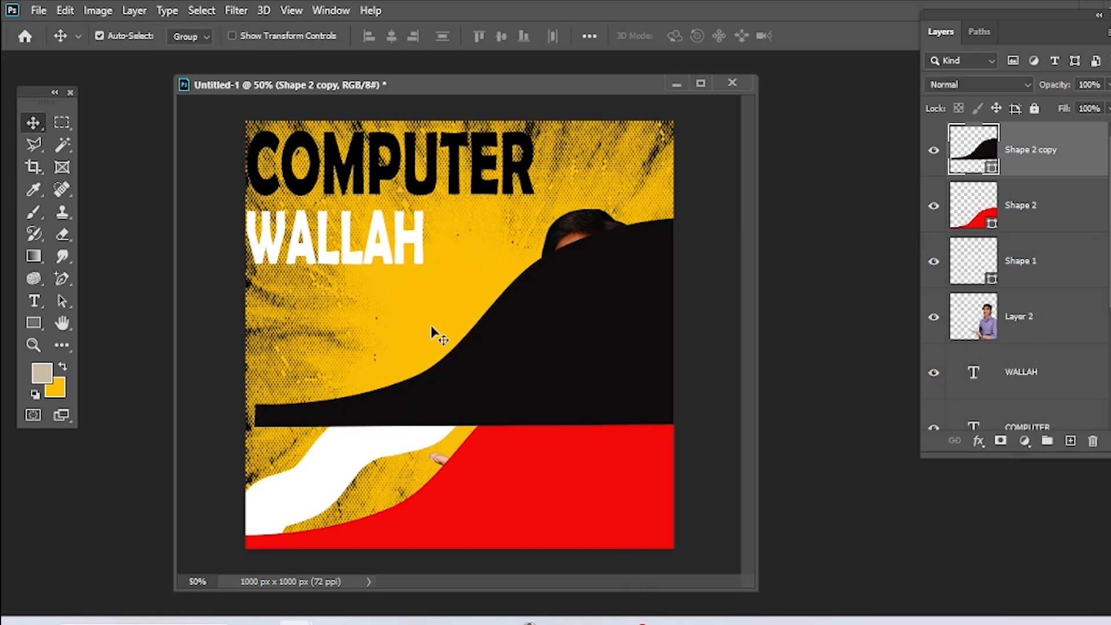
- Widen the black shape beyond both poster sides and lower it so a red band shows above its curve
left_click_drag(518, 324, 493, 397)
key("ctrl+t")
left_click_drag(672, 389, 848, 389)
left_click_drag(631, 424, 637, 498)
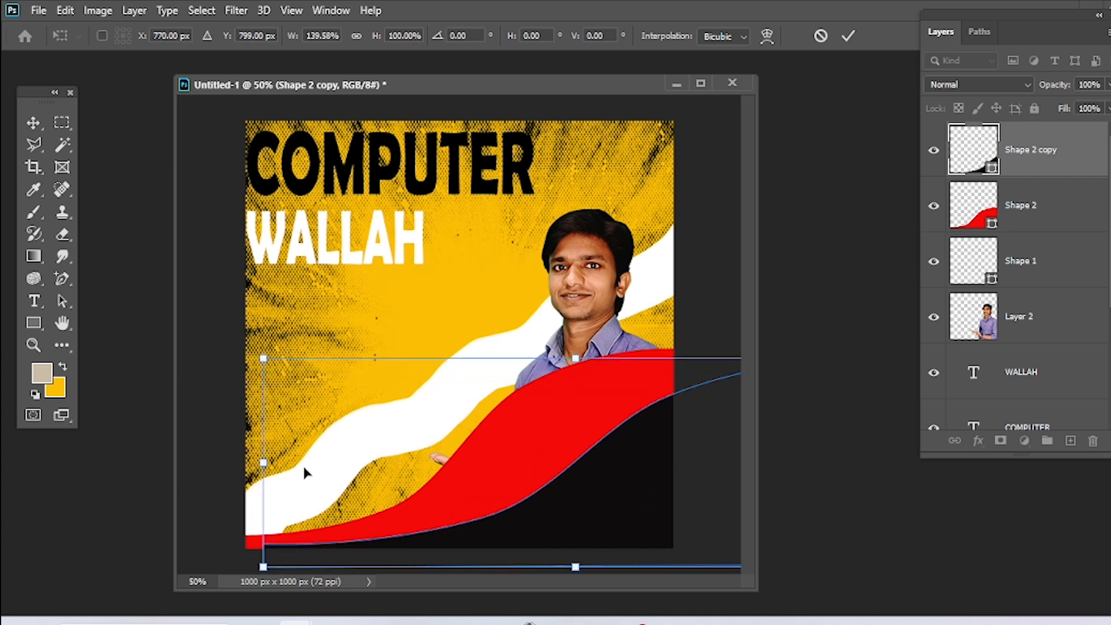
left_click_drag(266, 463, 107, 487)
left_click_drag(633, 498, 596, 516)
key("Return")
- Delete the original red curved shape and move the black shape slightly up and to the left over the poster's lower part
left_click(560, 411)
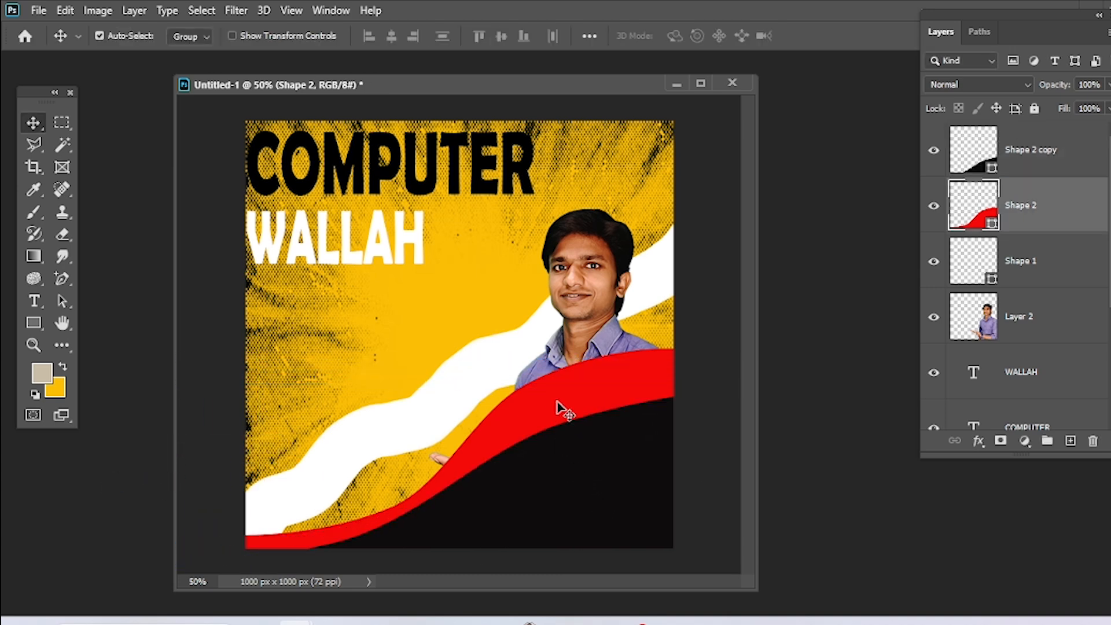
key("Delete")
left_click_drag(579, 451, 557, 431)
key("ctrl+t")
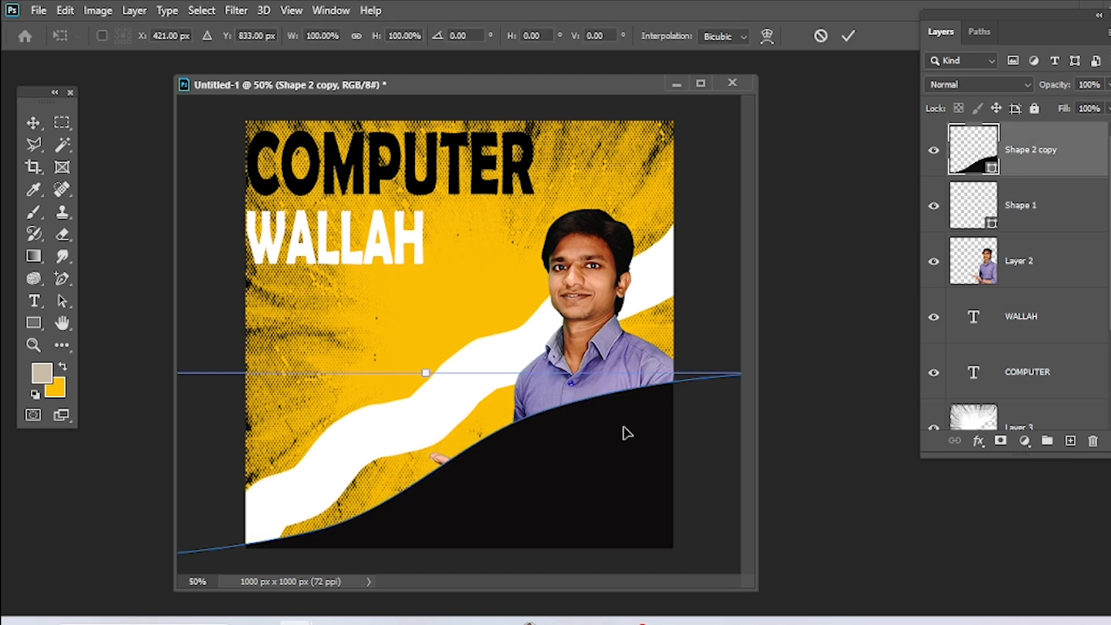
key("Return")
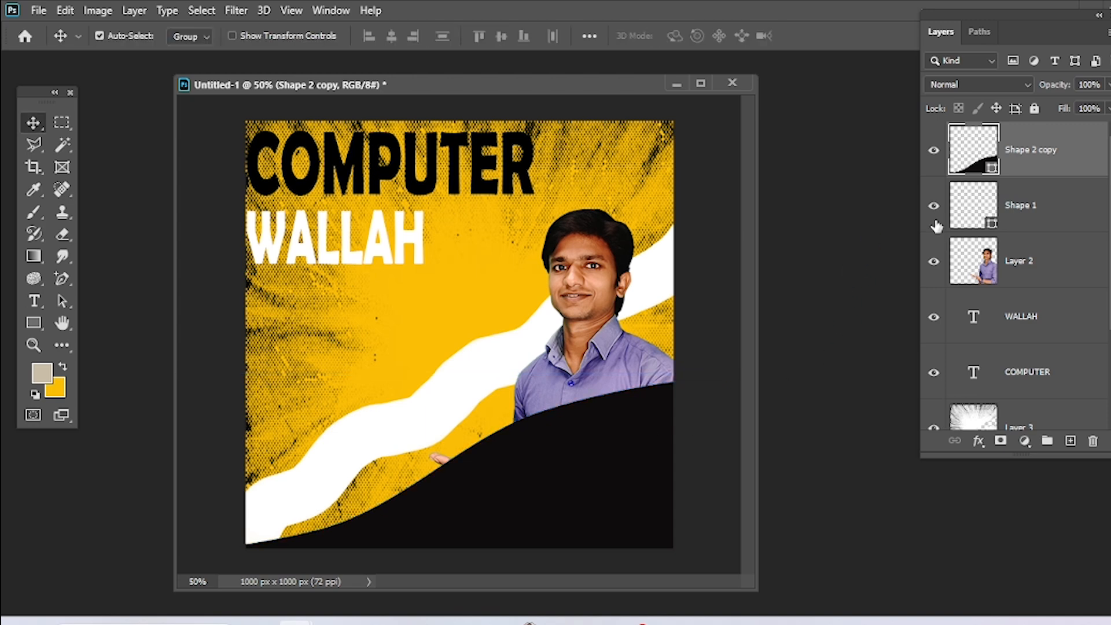
- Duplicate the black shape, fill the copy with bright red, and offset it slightly to leave a thin black border along the curve
key("ctrl+j")
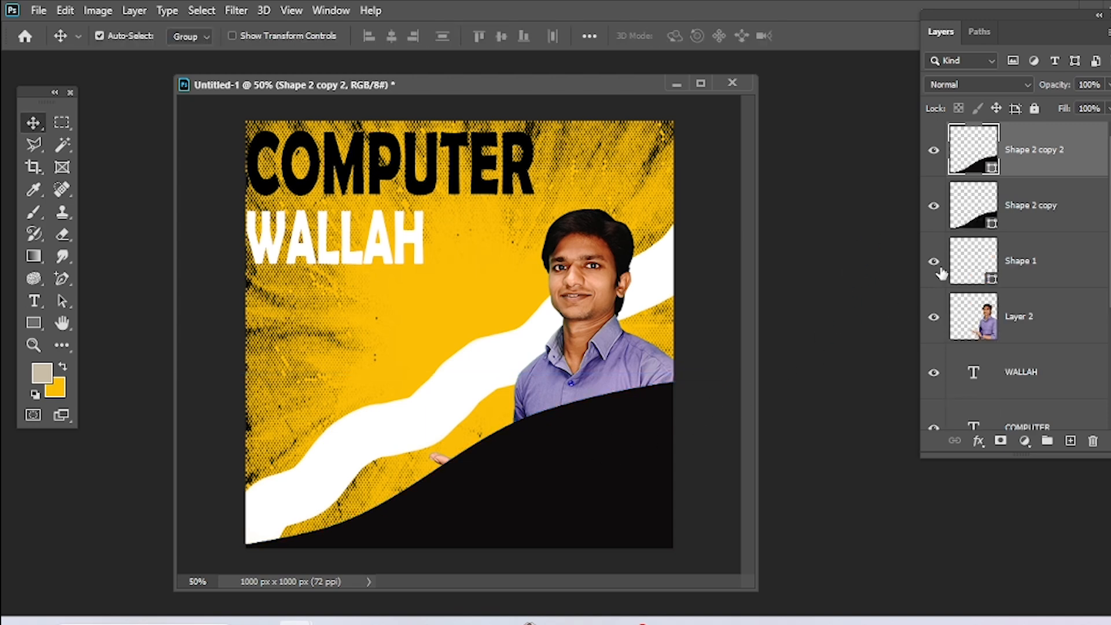
double_click(973, 172)
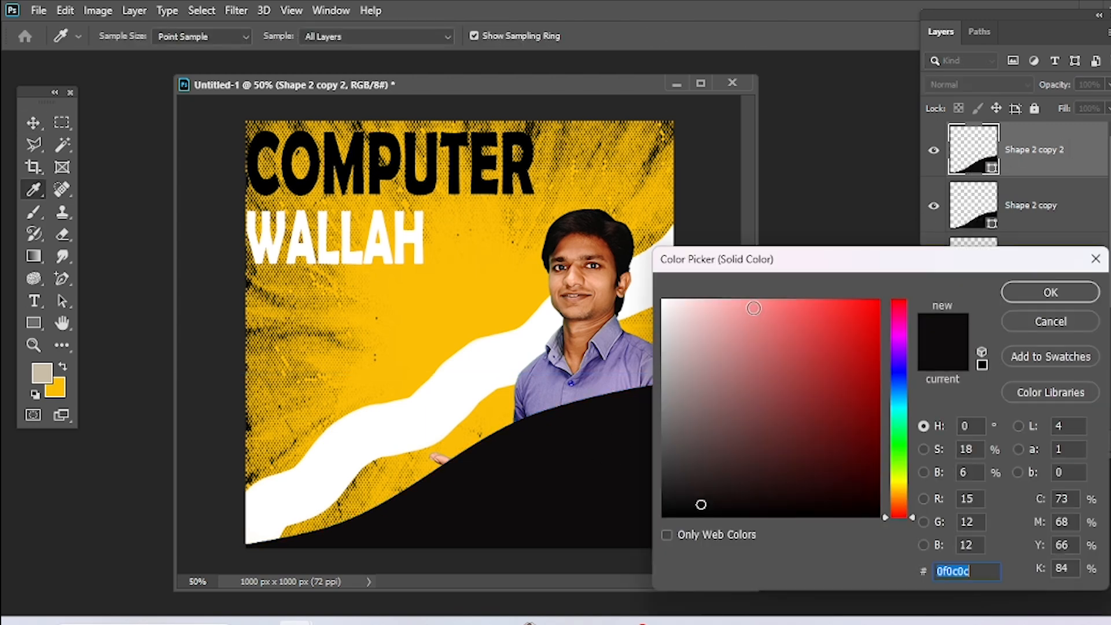
left_click(875, 301)
left_click(1033, 294)
left_click_drag(572, 490, 570, 490)
- Enlarge the cut-out man to about 705 x 949 px behind the curved shapes and shift the WALLAH text slightly down and right
left_click(564, 368)
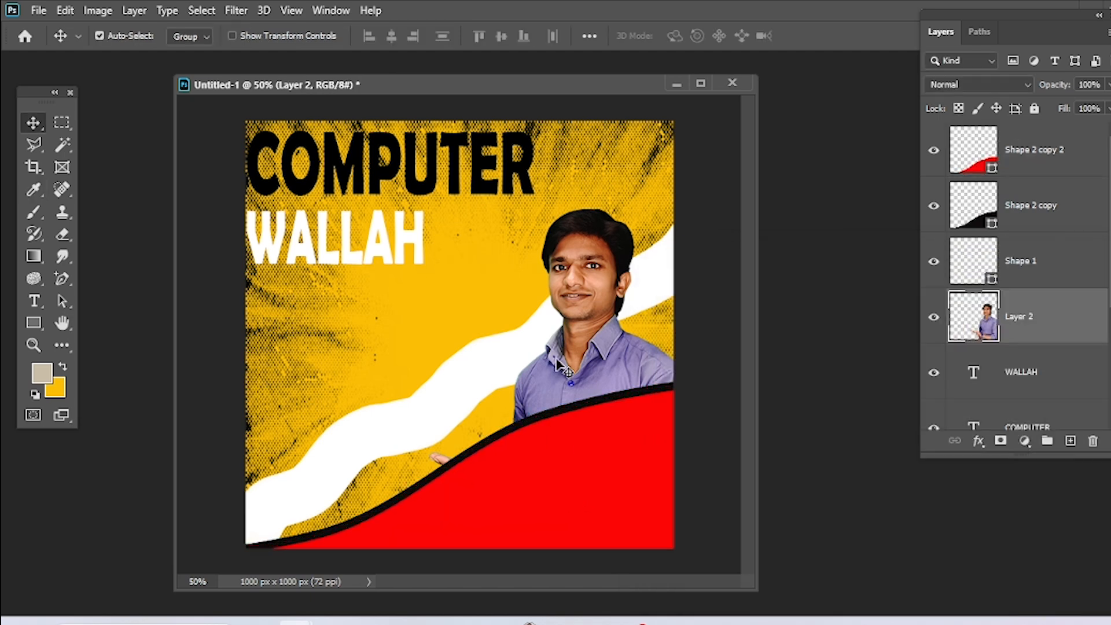
key("ctrl")
key("ctrl+t")
left_click_drag(699, 207, 773, 92)
left_click_drag(648, 229, 602, 316)
left_click_drag(593, 360, 576, 303)
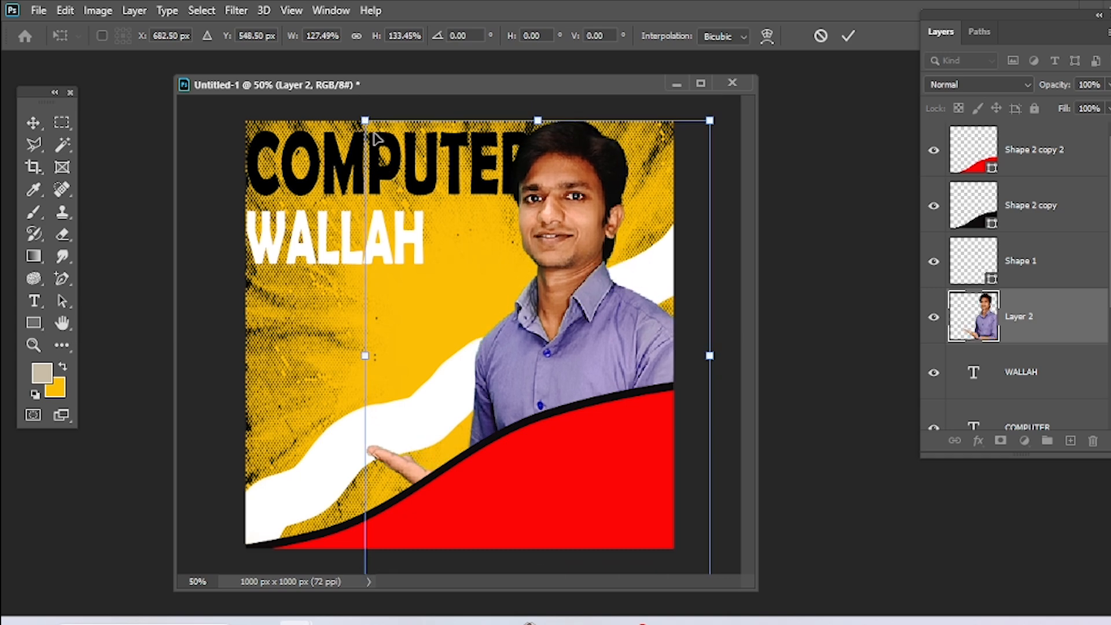
left_click_drag(363, 120, 416, 180)
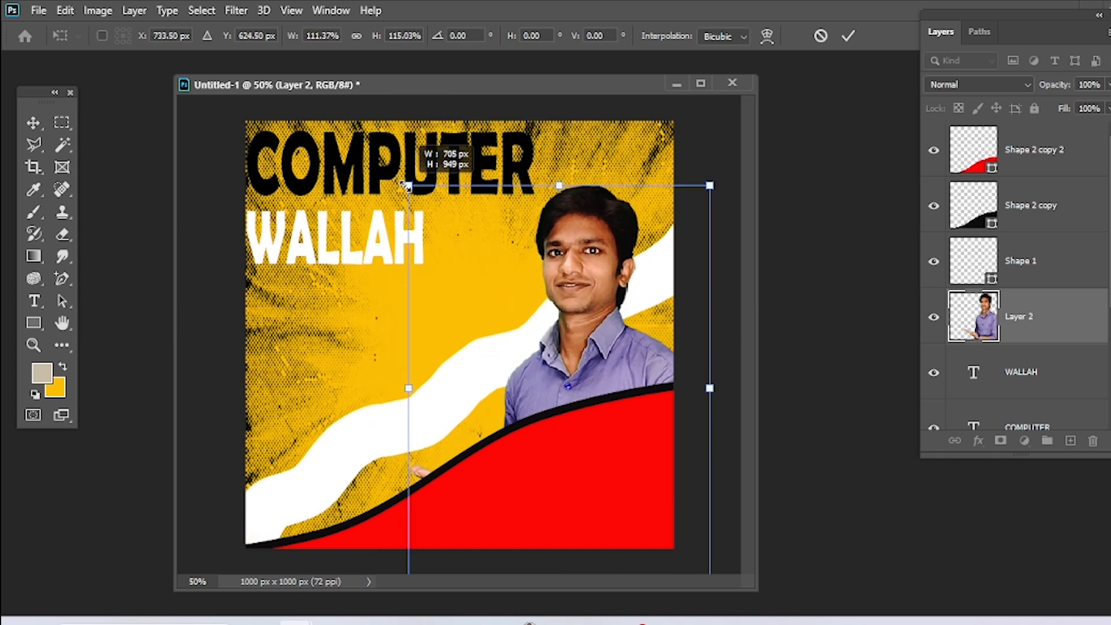
key("Return")
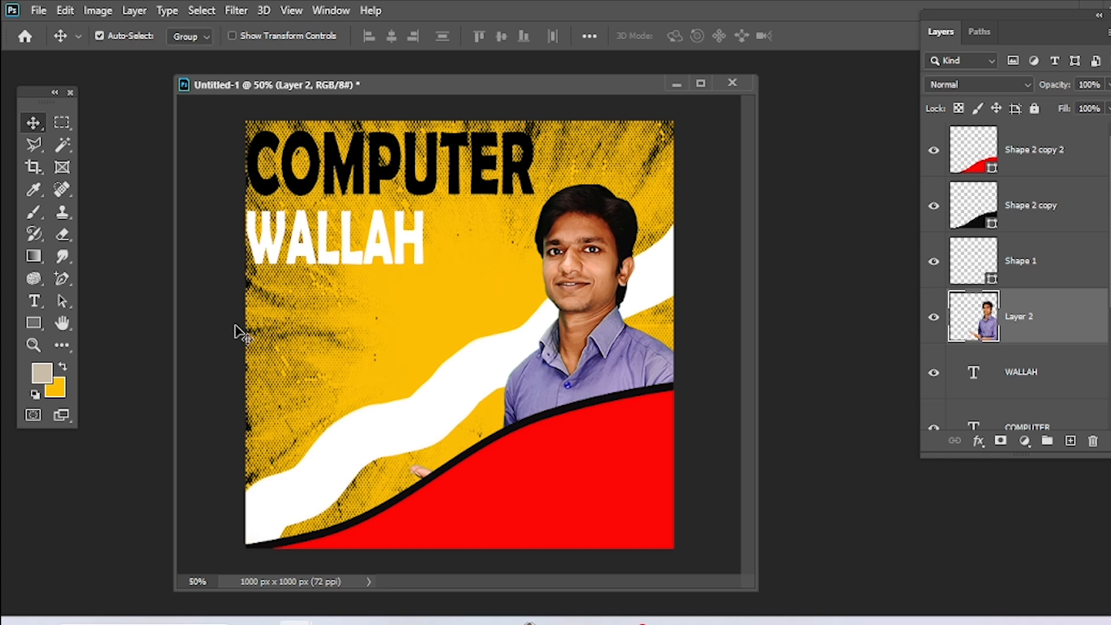
mouse_move(360, 230)
left_mouse_down()
mouse_move(387, 231)
mouse_move(365, 230)
mouse_move(359, 250)
left_mouse_up()
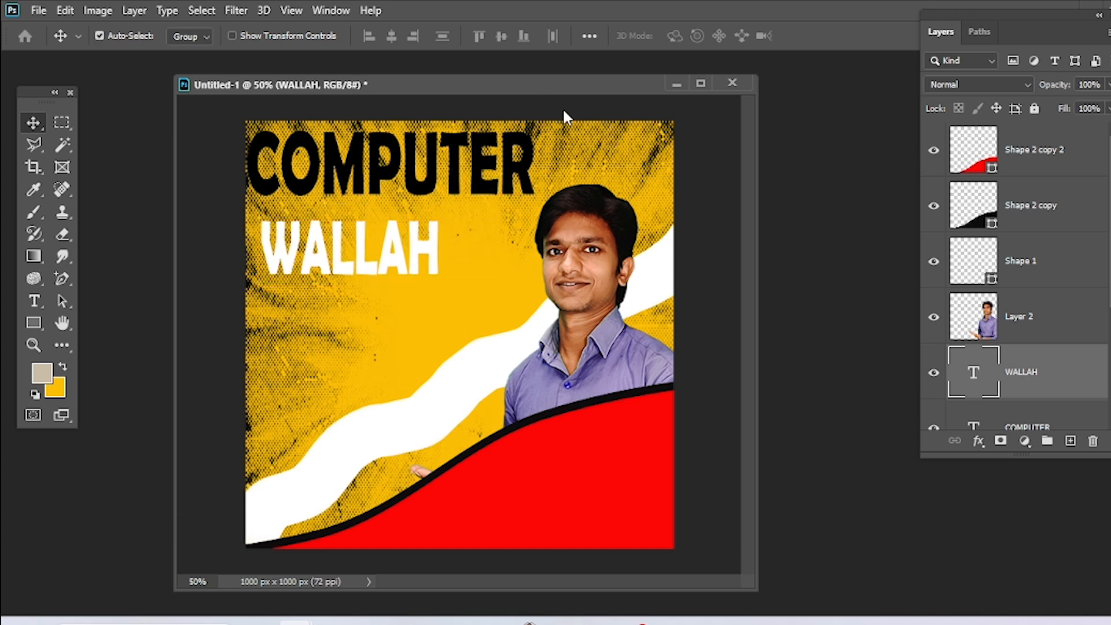
- Create a new 1280 x 720 pixel document at 72 ppi with a white background
key("ctrl+n")
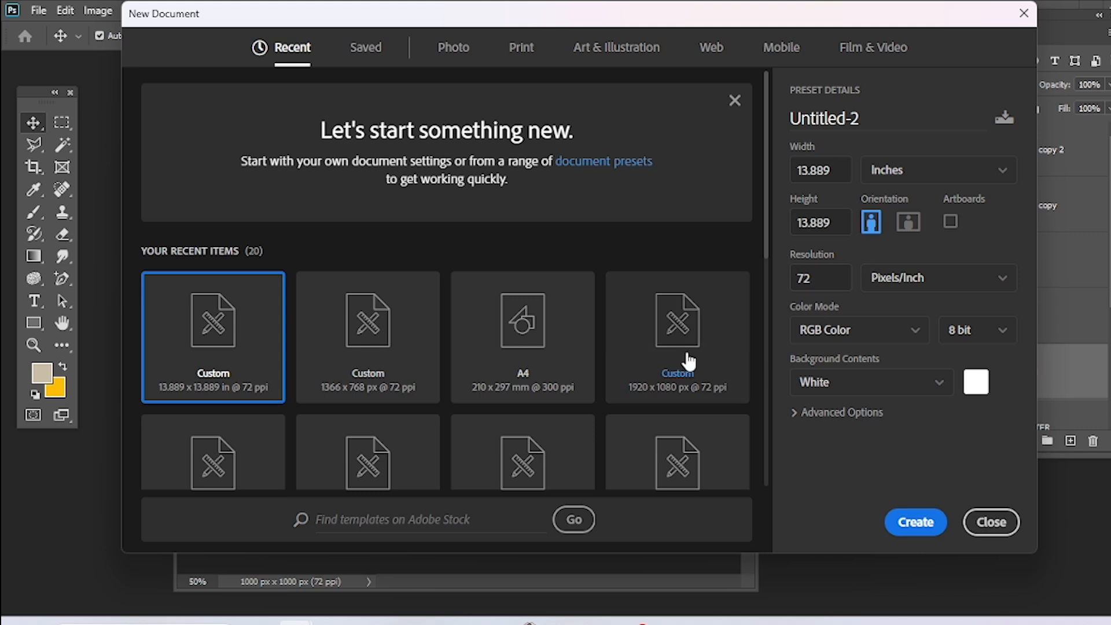
left_click(901, 174)
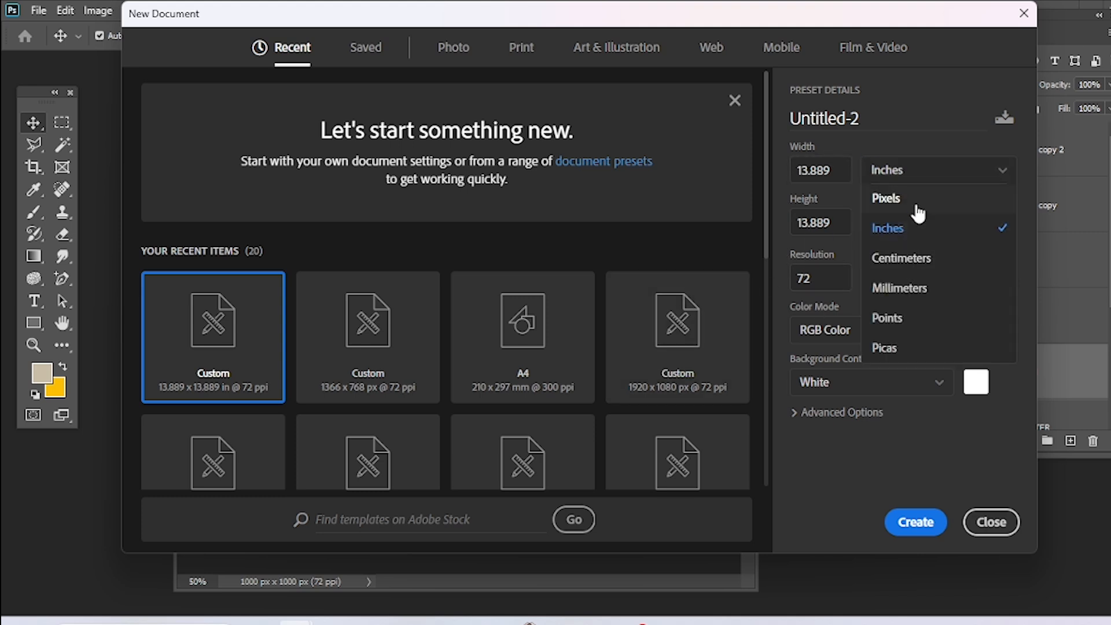
left_click(911, 200)
left_click(844, 174)
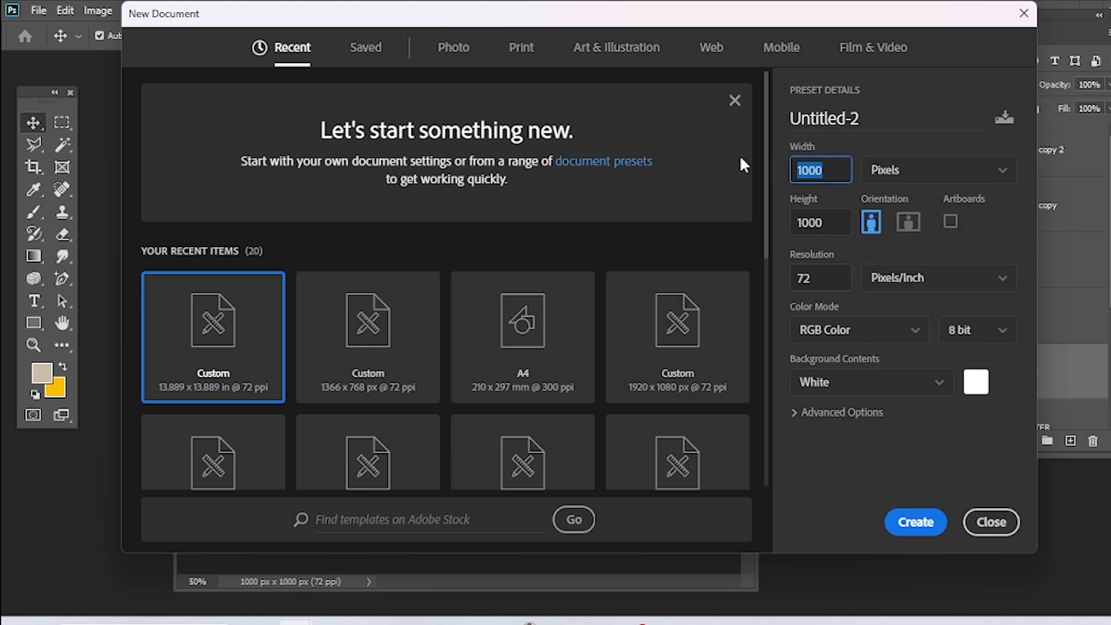
type("1280")
key("Tab")
type("720")
key("Return")
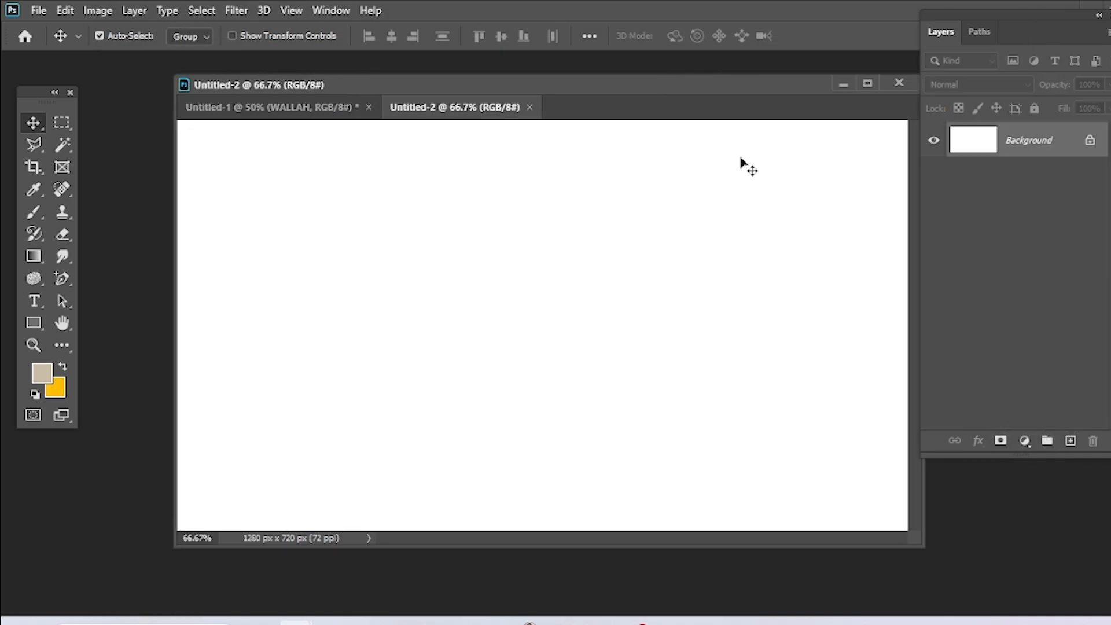
- Float the new document's window, copy the cut-out man into it from the poster, and enlarge the window around the canvas
left_click_drag(519, 114, 499, 143)
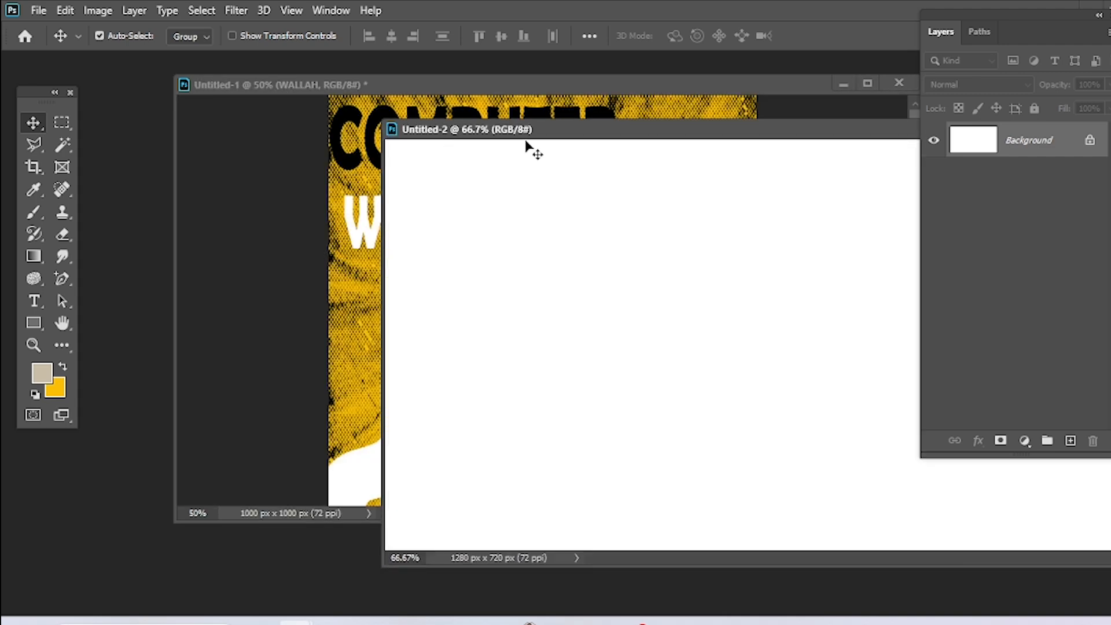
left_click_drag(565, 78, 475, 102)
left_click_drag(546, 299, 851, 289)
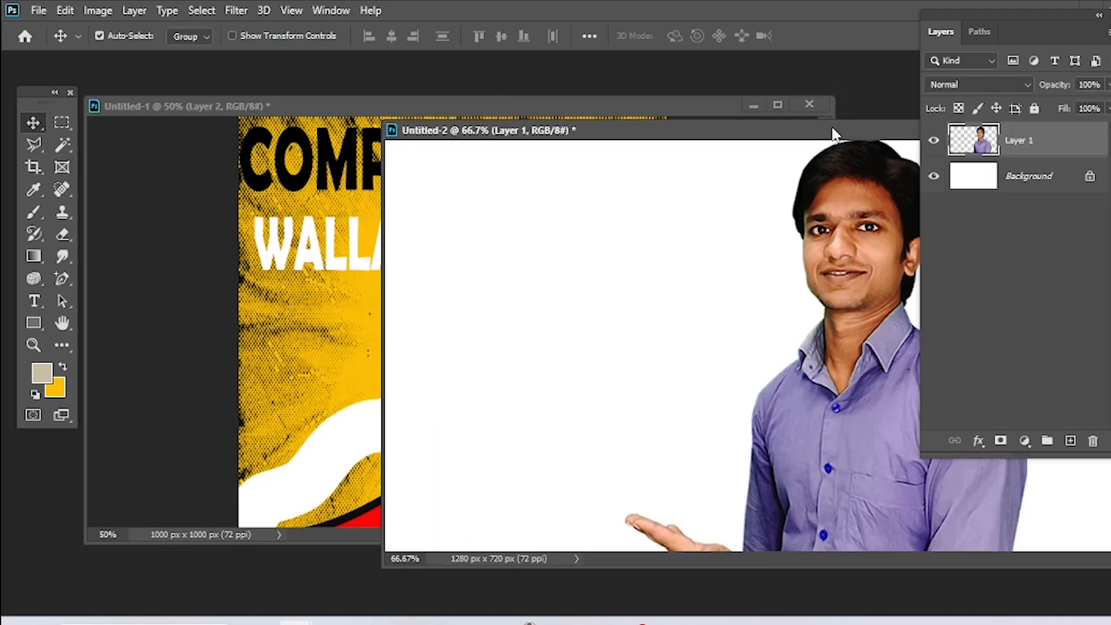
left_click_drag(837, 130, 550, 71)
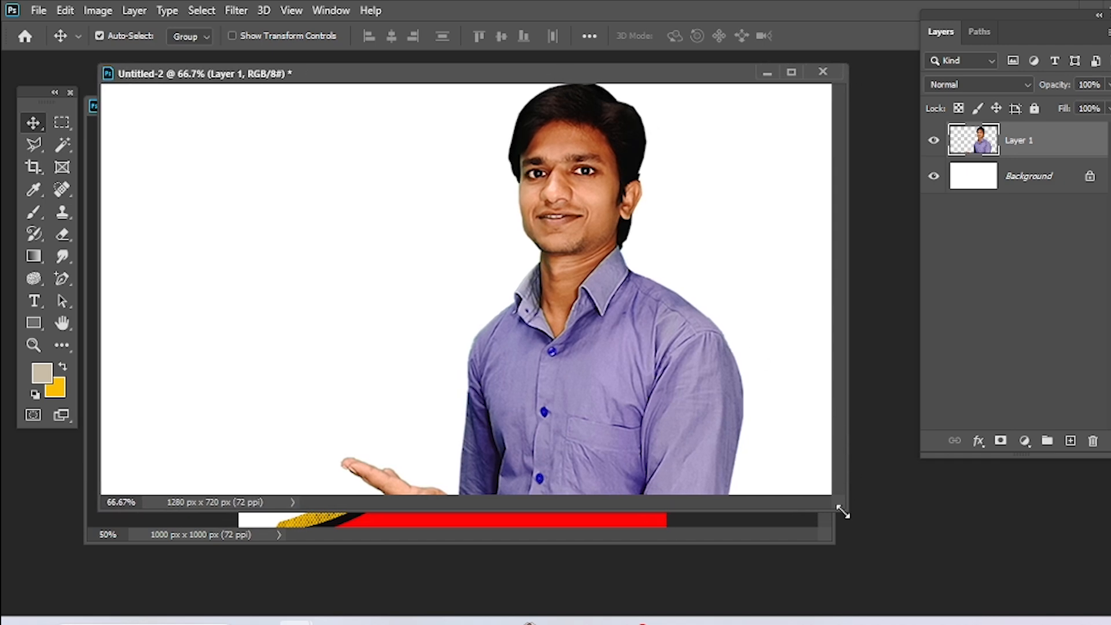
left_click_drag(842, 511, 929, 616)
- Scale the man down until the whole cut-out fits on the white canvas and place him near its centre
key("ctrl")
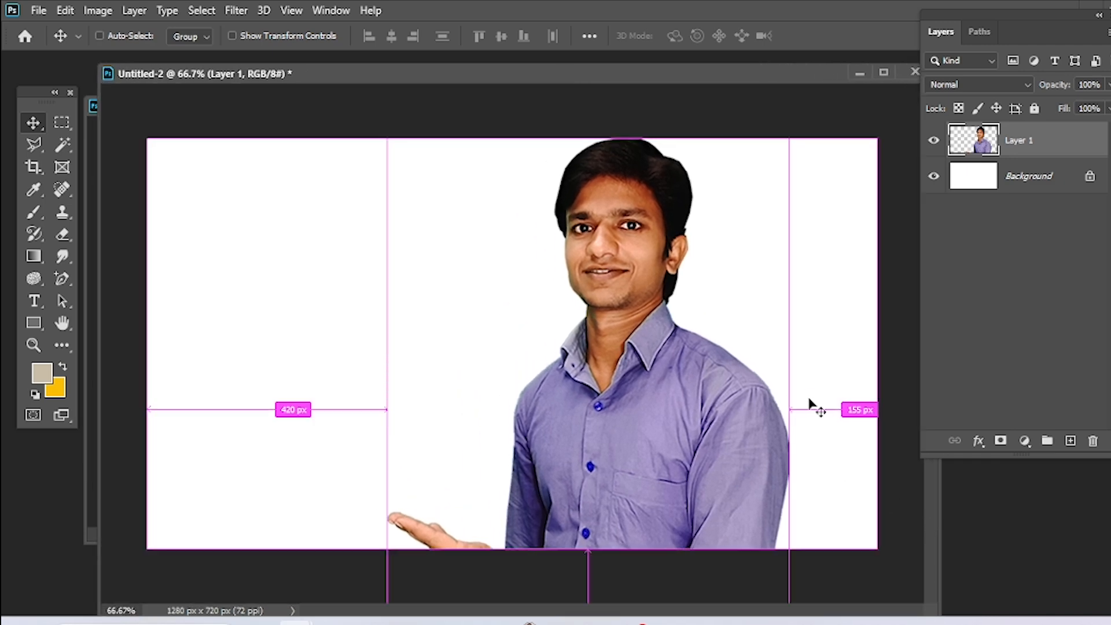
key("ctrl+t")
left_click_drag(388, 140, 534, 288)
left_click_drag(714, 449, 666, 303)
left_click_drag(481, 142, 579, 251)
left_click_drag(677, 401, 493, 348)
key("Return")
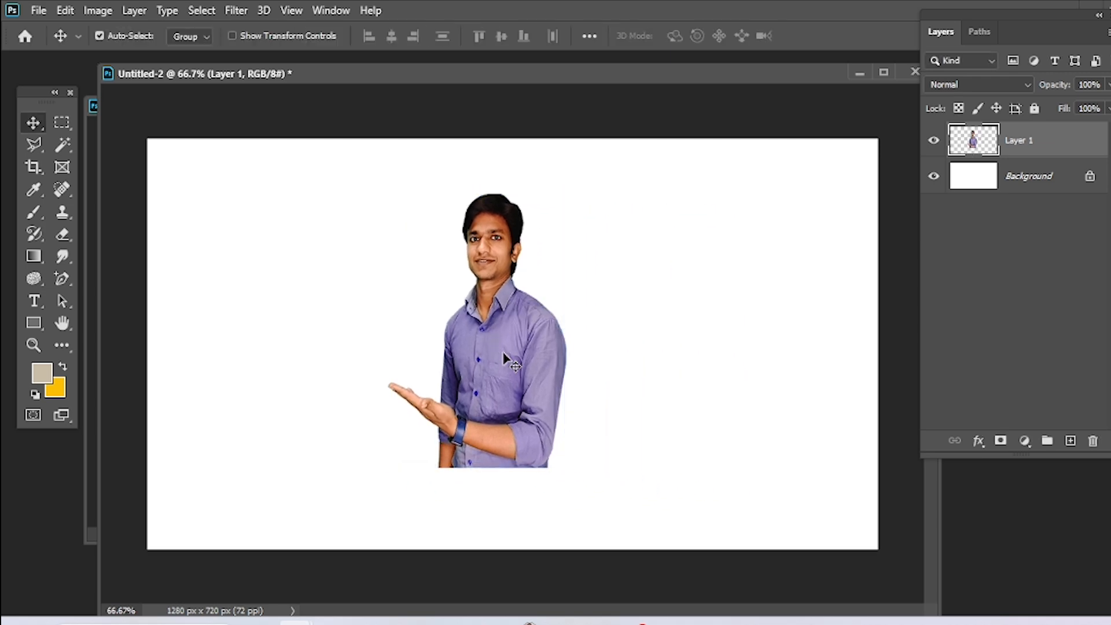
- Draw a red rectangle about 1295 x 72 px across the full canvas width, covering the man's lower edge
left_click(34, 322)
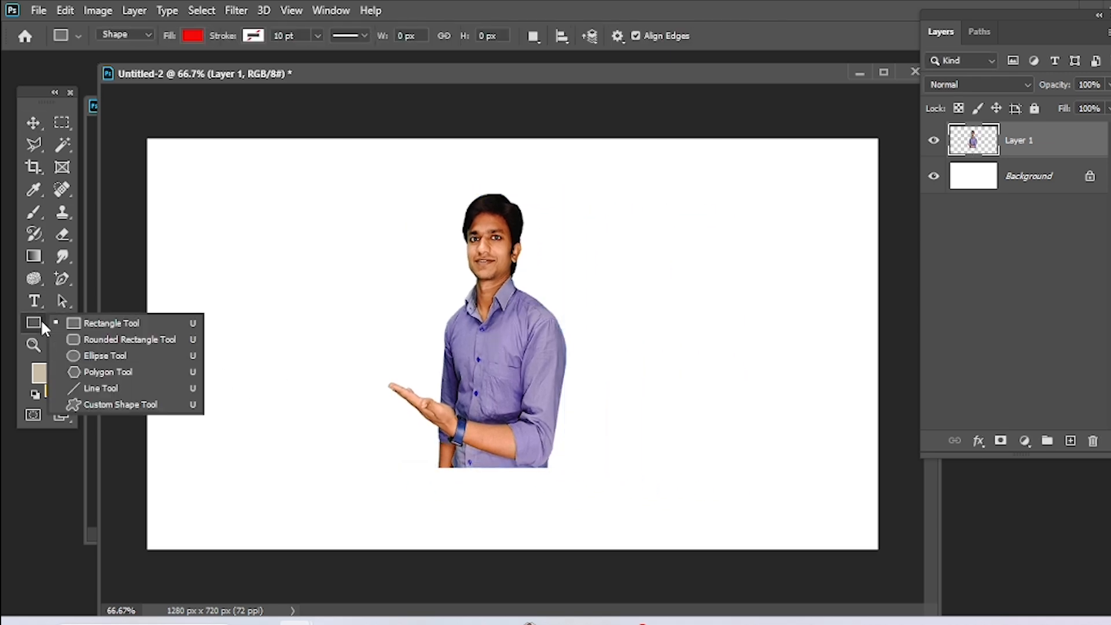
left_click(84, 331)
left_click_drag(139, 460, 876, 501)
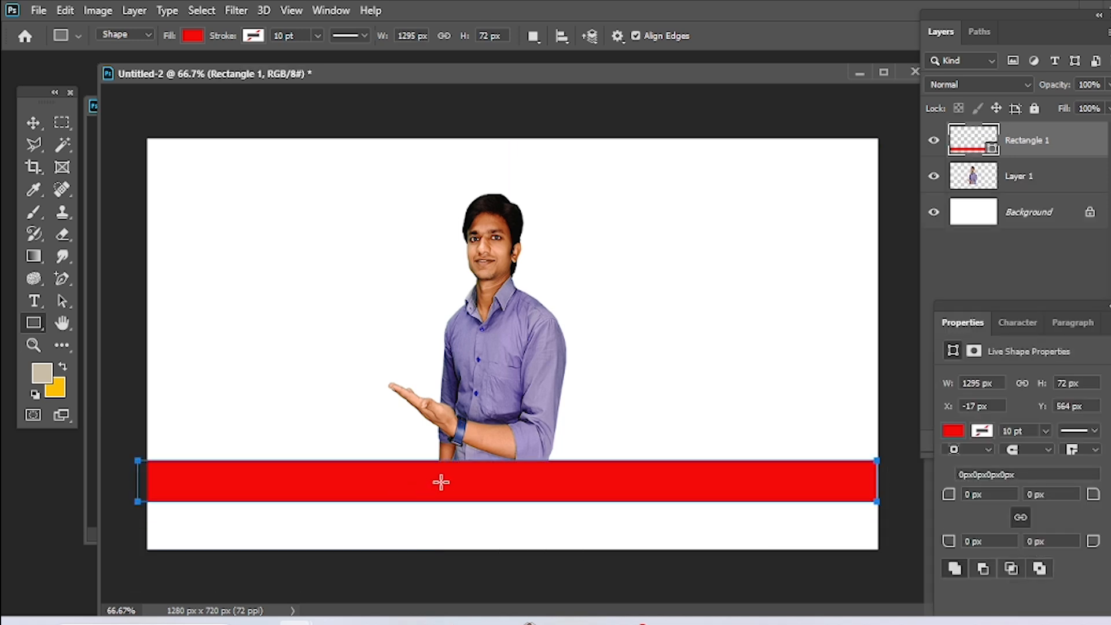
left_click(33, 123)
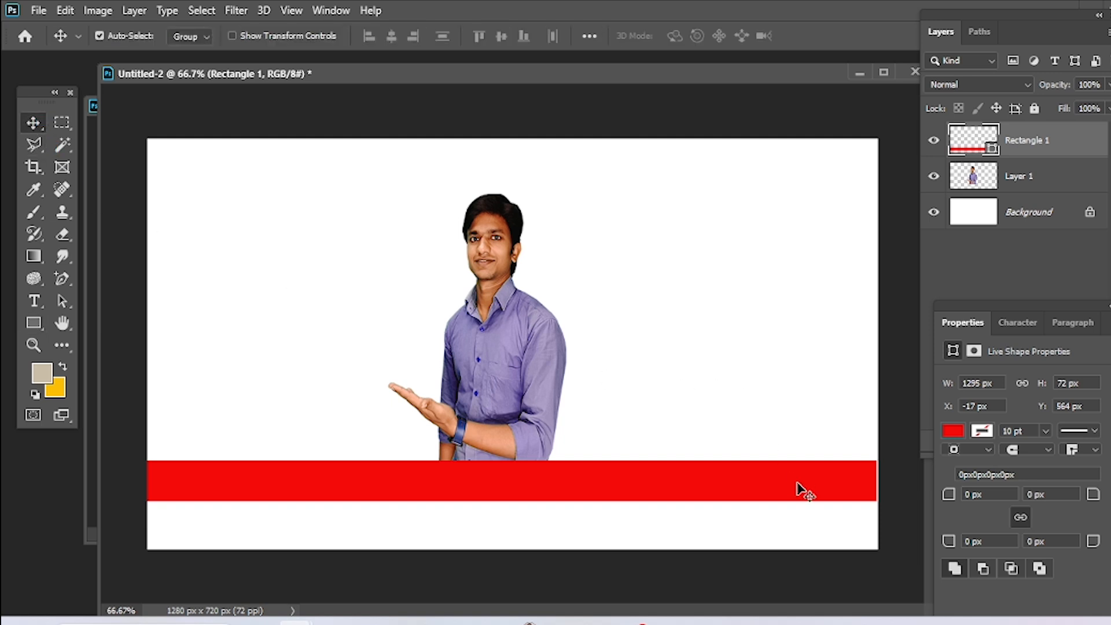
- Crop the canvas from both sides to a portrait format of about 497 x 720 px around the man
left_click(33, 166)
left_click_drag(161, 340, 253, 348)
left_click_drag(771, 340, 460, 366)
left_click_drag(405, 329, 367, 327)
key("Return")
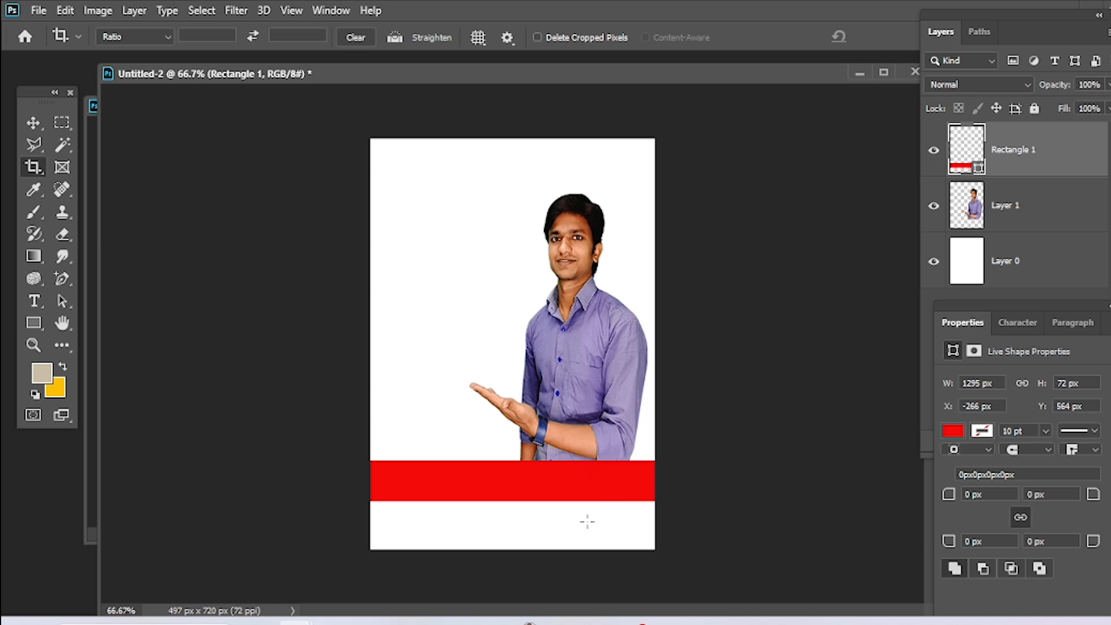
- Duplicate the red bar about 13 px lower and recolour the copy near-black, #0d0c0c, leaving a thin red strip above
left_click(35, 123)
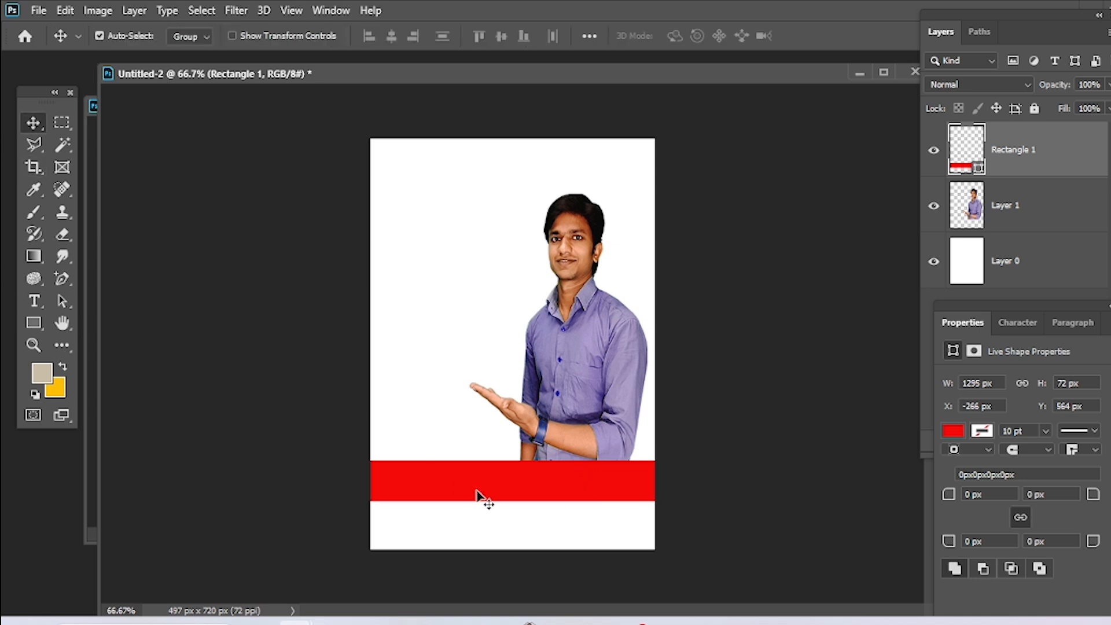
left_click_drag(490, 471, 492, 495)
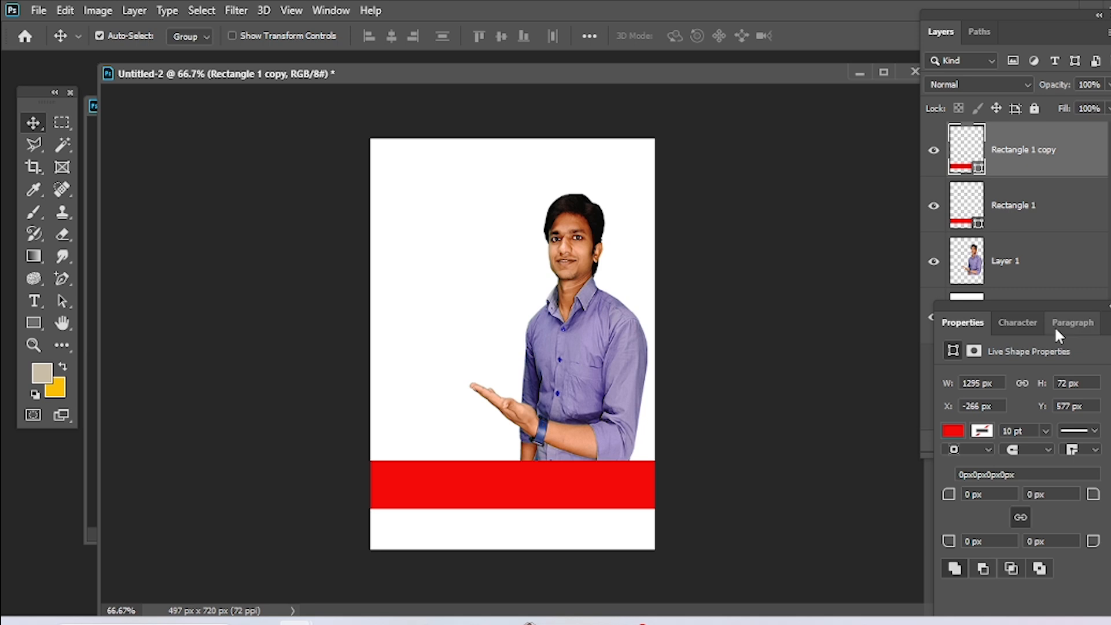
double_click(962, 169)
left_click(683, 506)
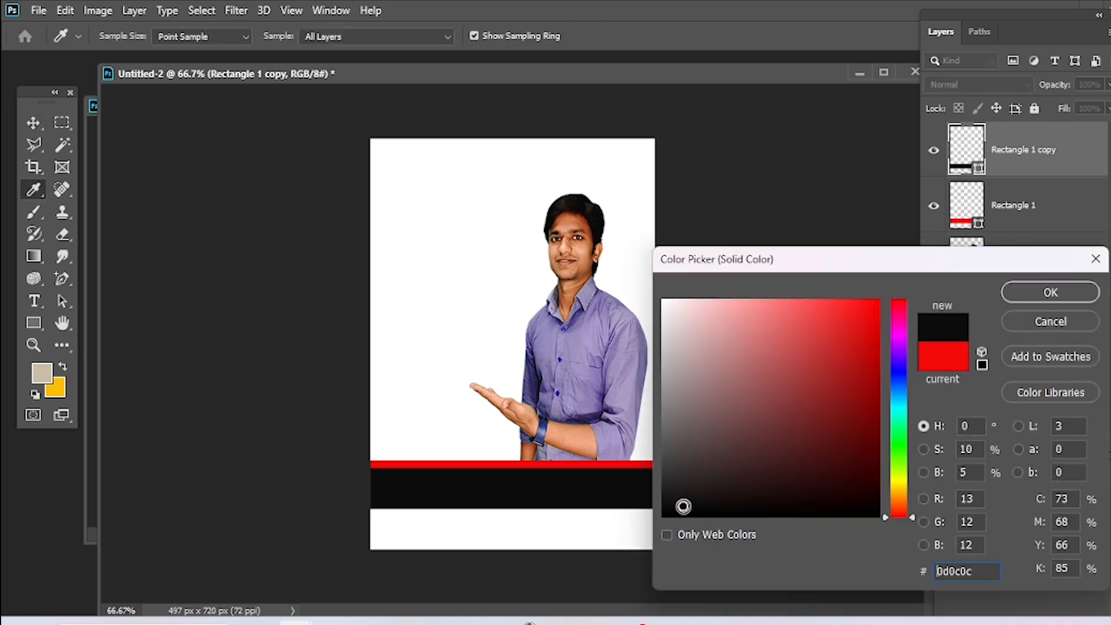
left_click(1050, 292)
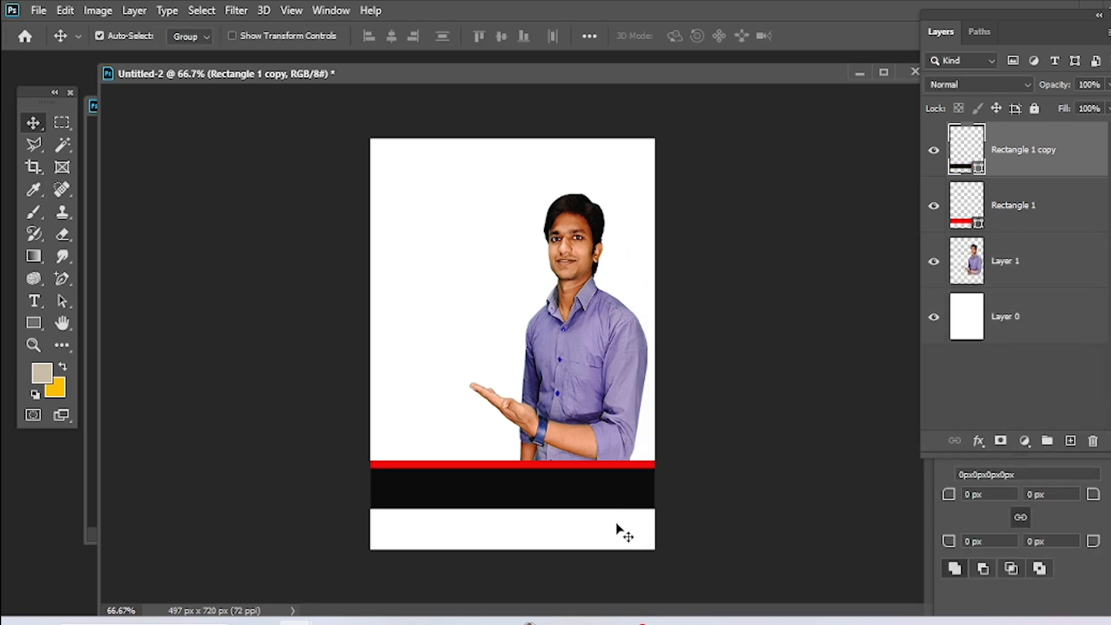